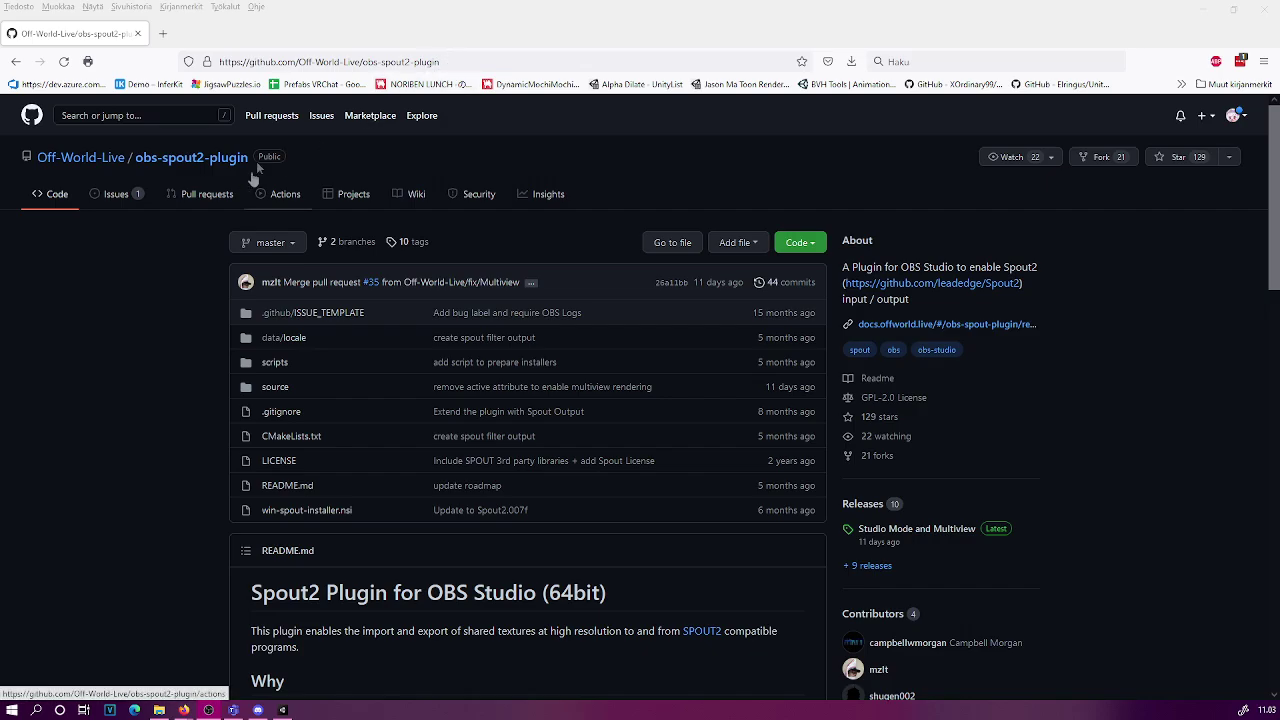
# - From the obs-spout2-plugin v1.3 release, download and save OBS_Spout2_Plugin_Install_v1.3.exe
pyautogui.scroll(-3, 107, 416)
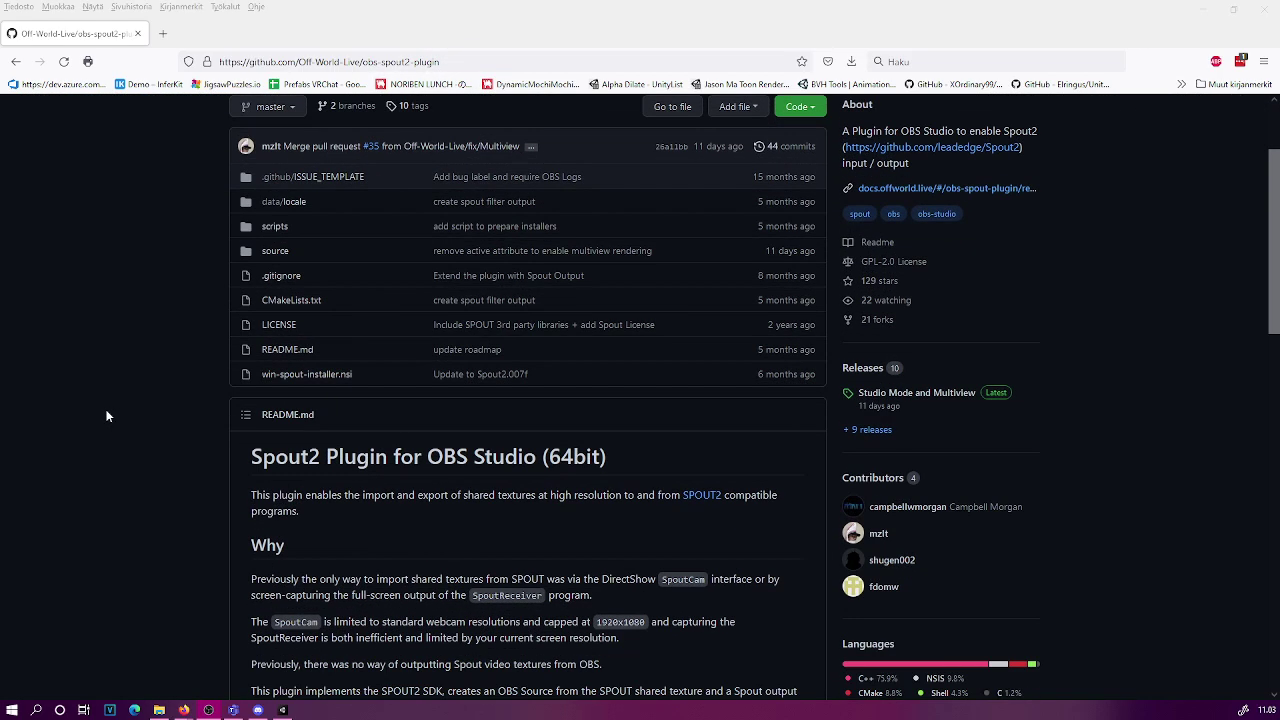
pyautogui.scroll(3, 107, 416)
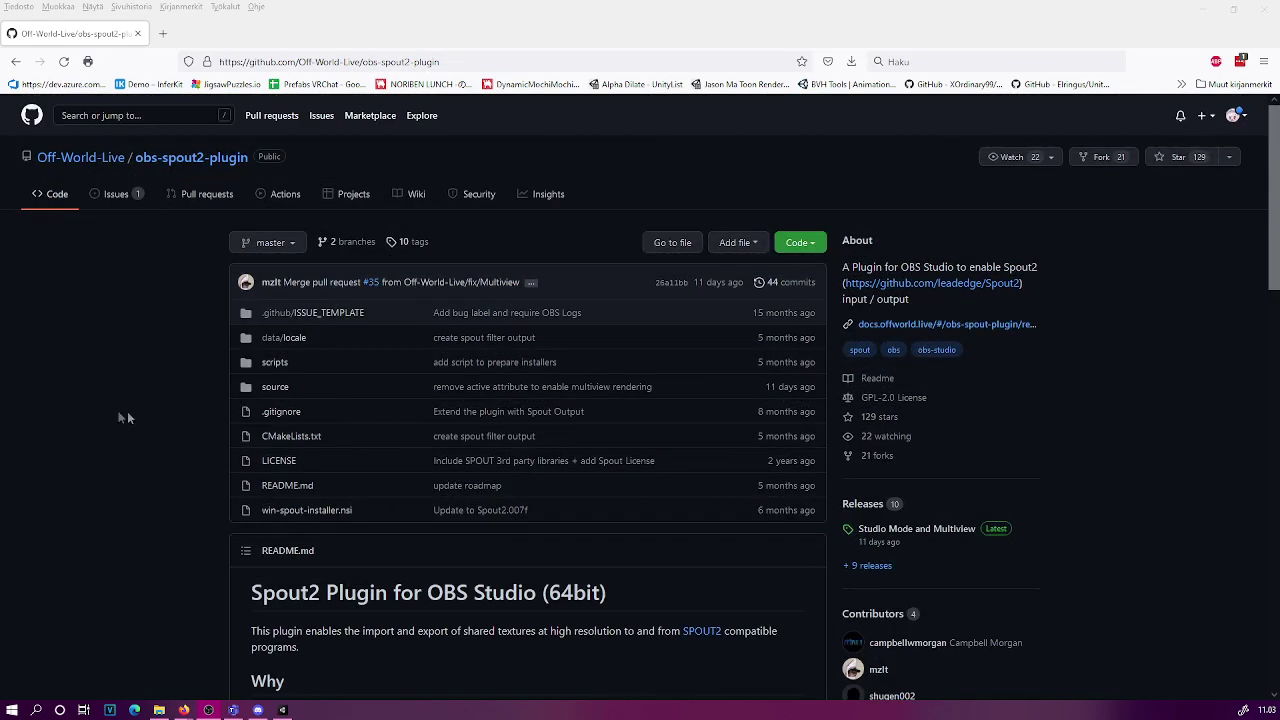
pyautogui.click(857, 505)
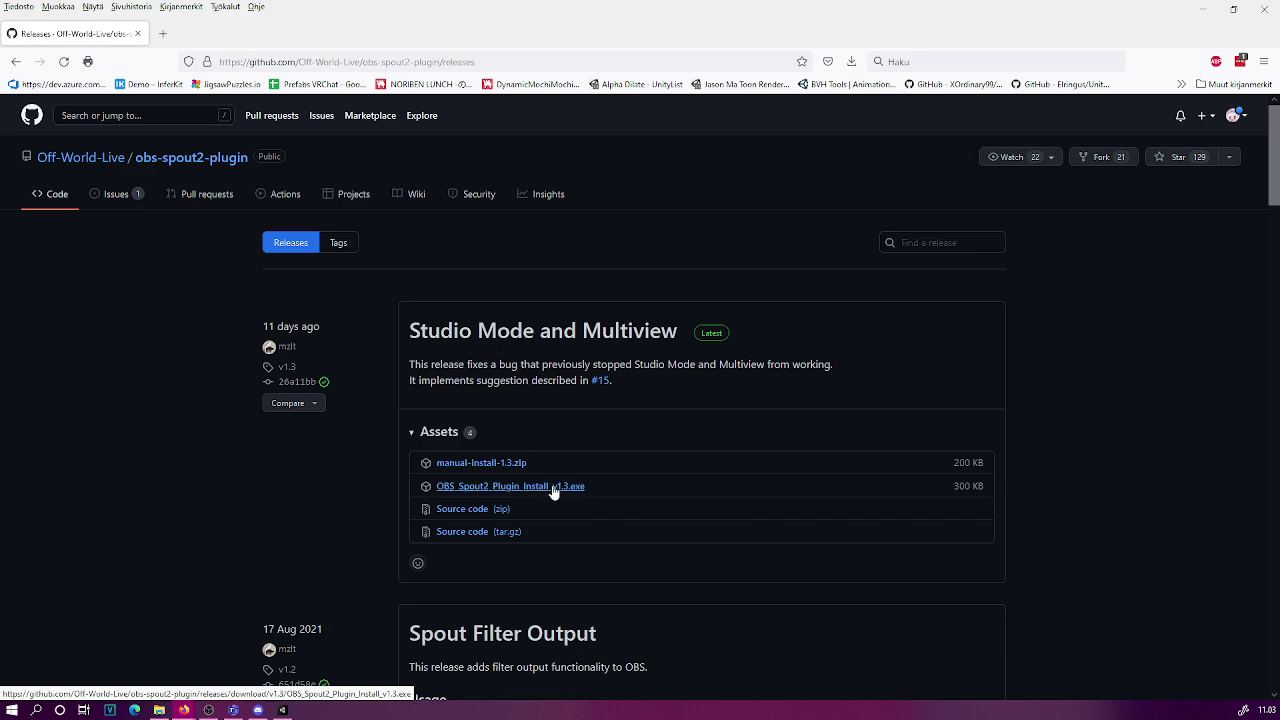
pyautogui.click(492, 487)
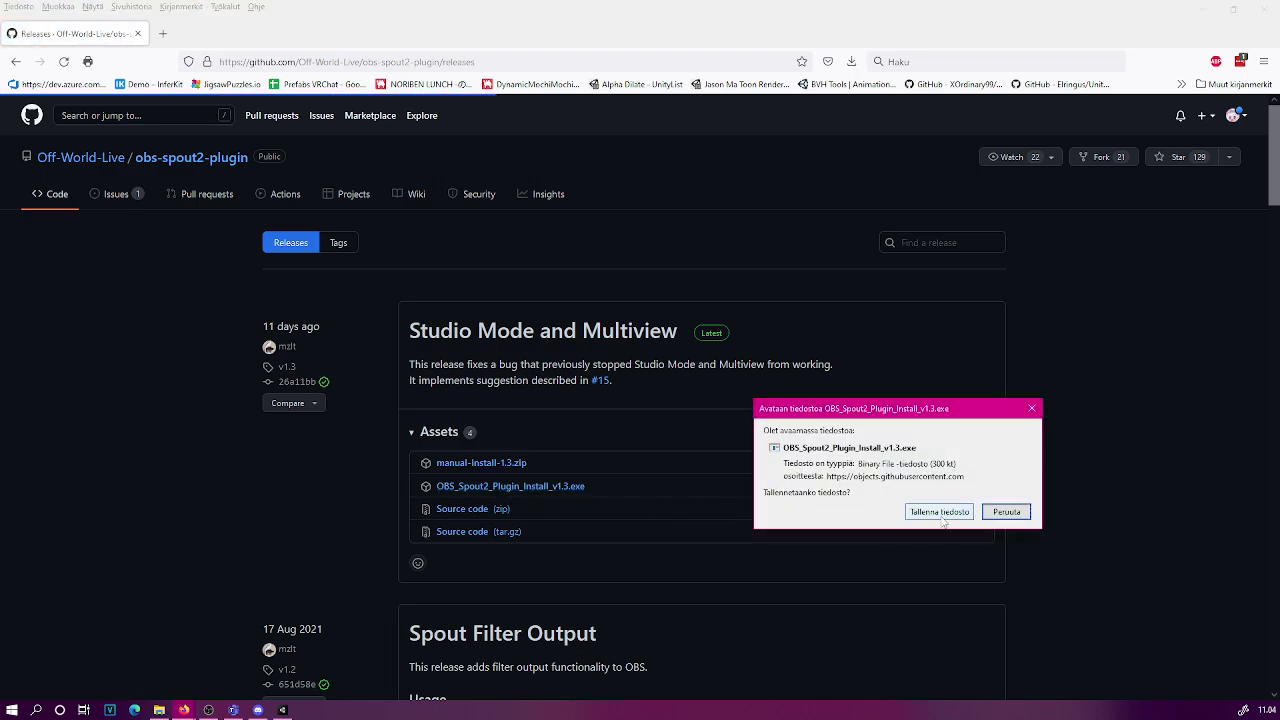
pyautogui.click(940, 515)
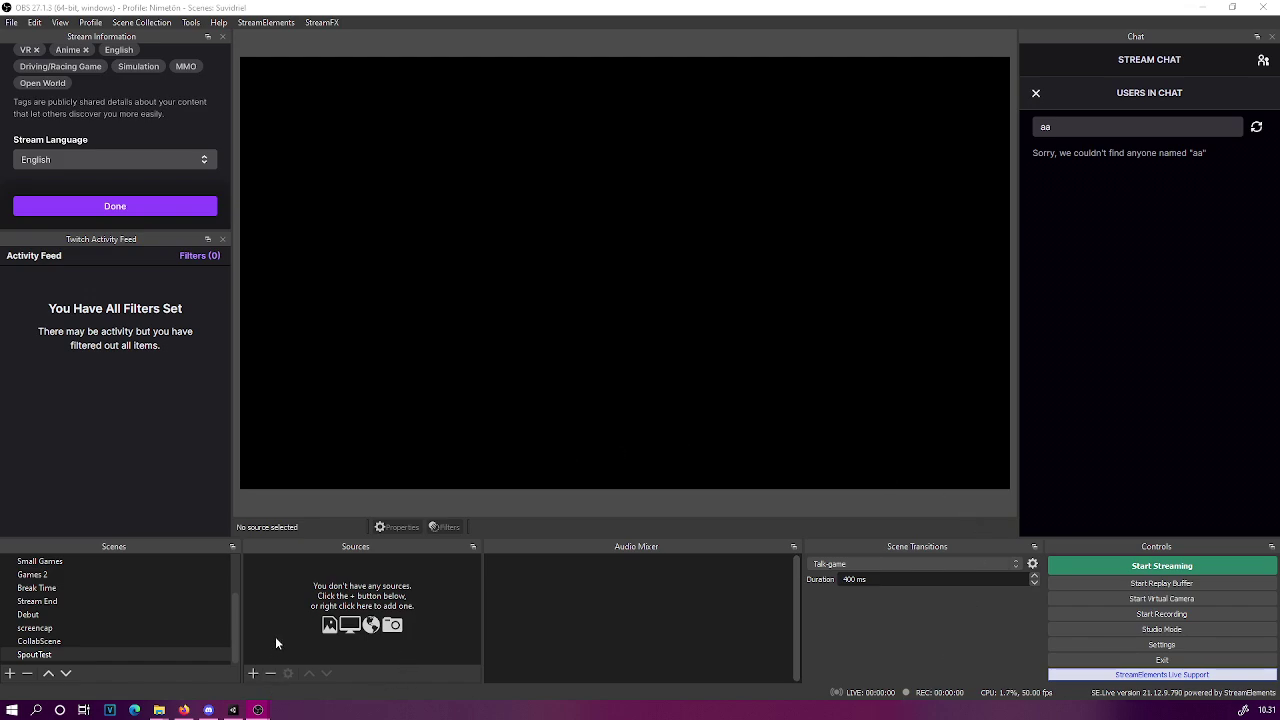
# - Add the existing BigTwitchChat browser source to SpoutTest, enlarged and moved right of centre
pyautogui.click(255, 674)
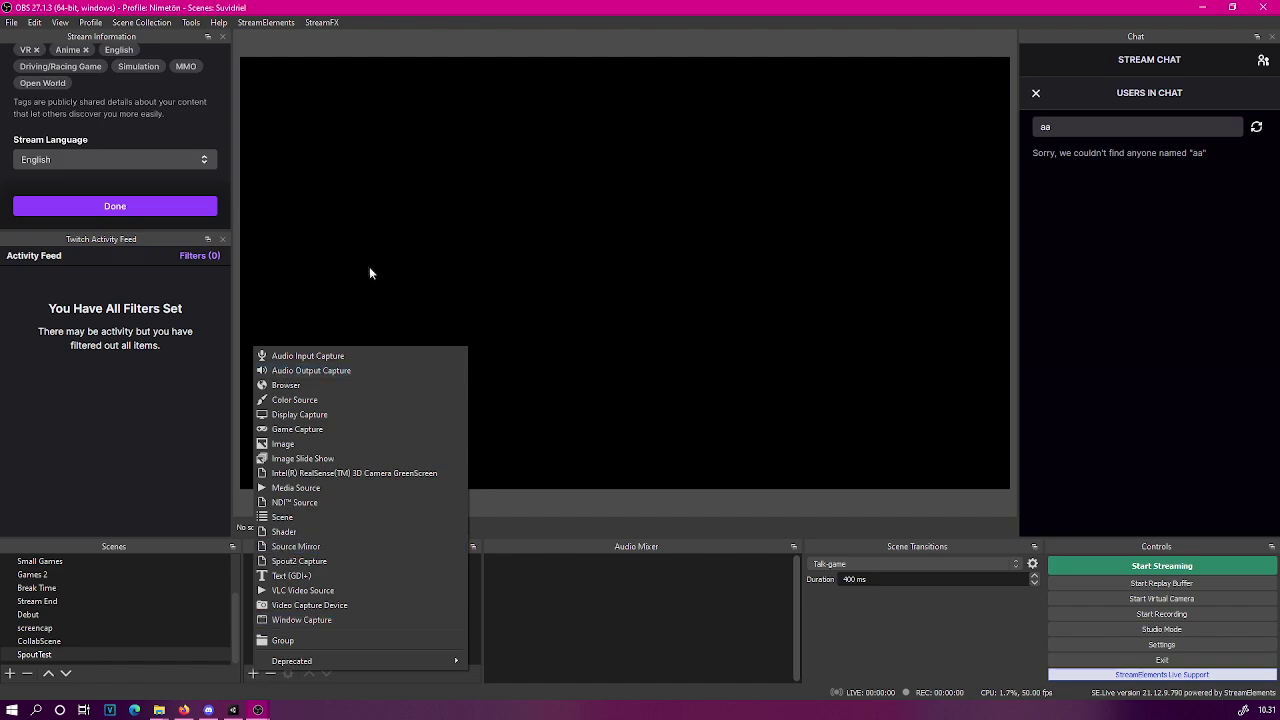
pyautogui.click(310, 389)
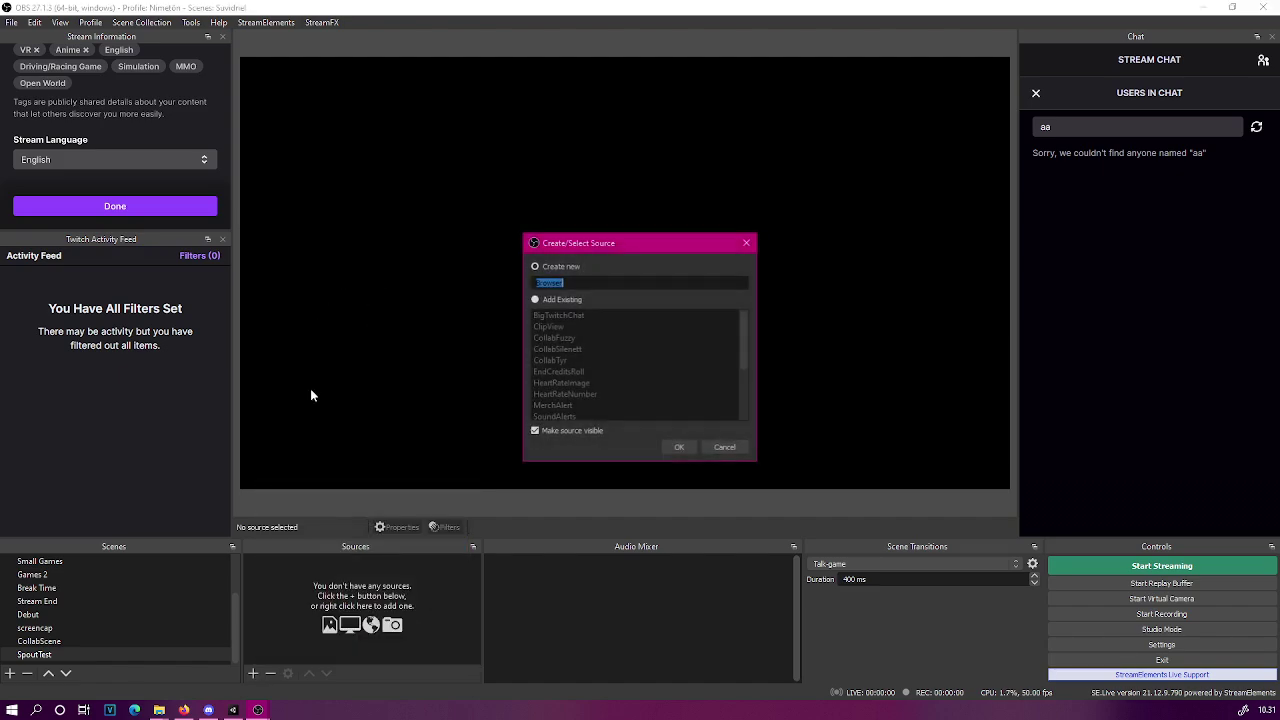
pyautogui.click(534, 300)
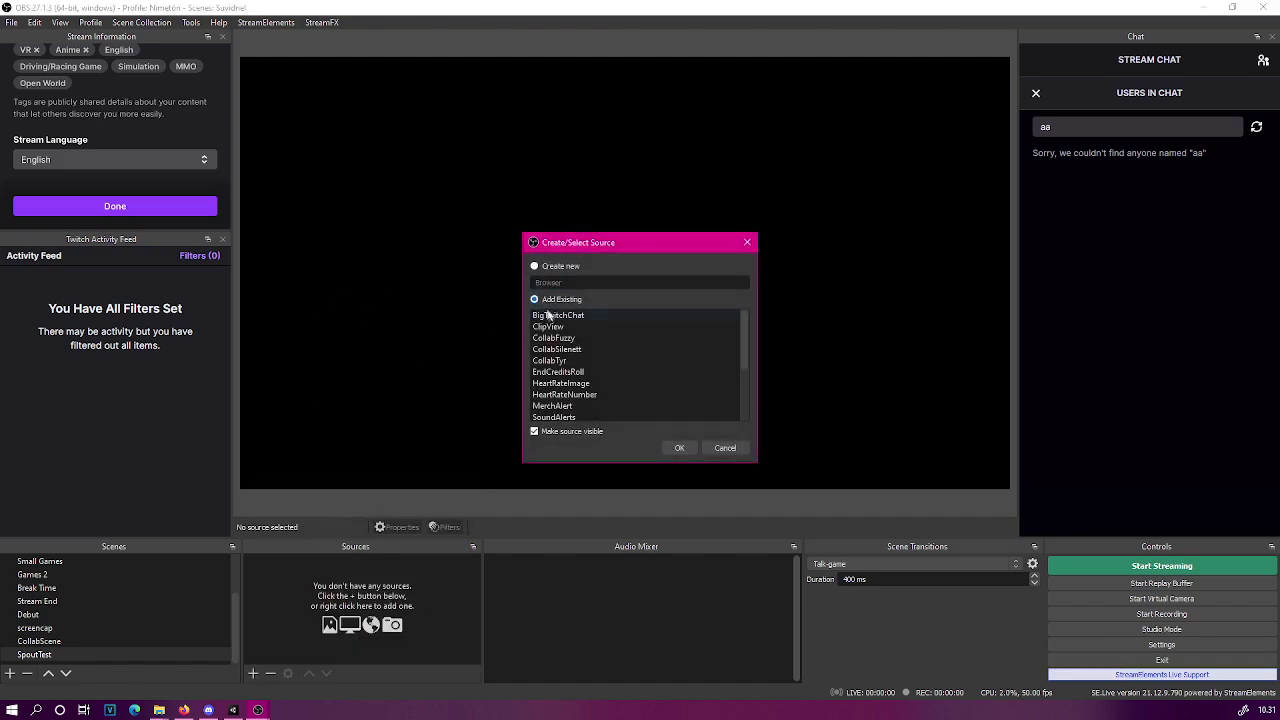
pyautogui.click(553, 316)
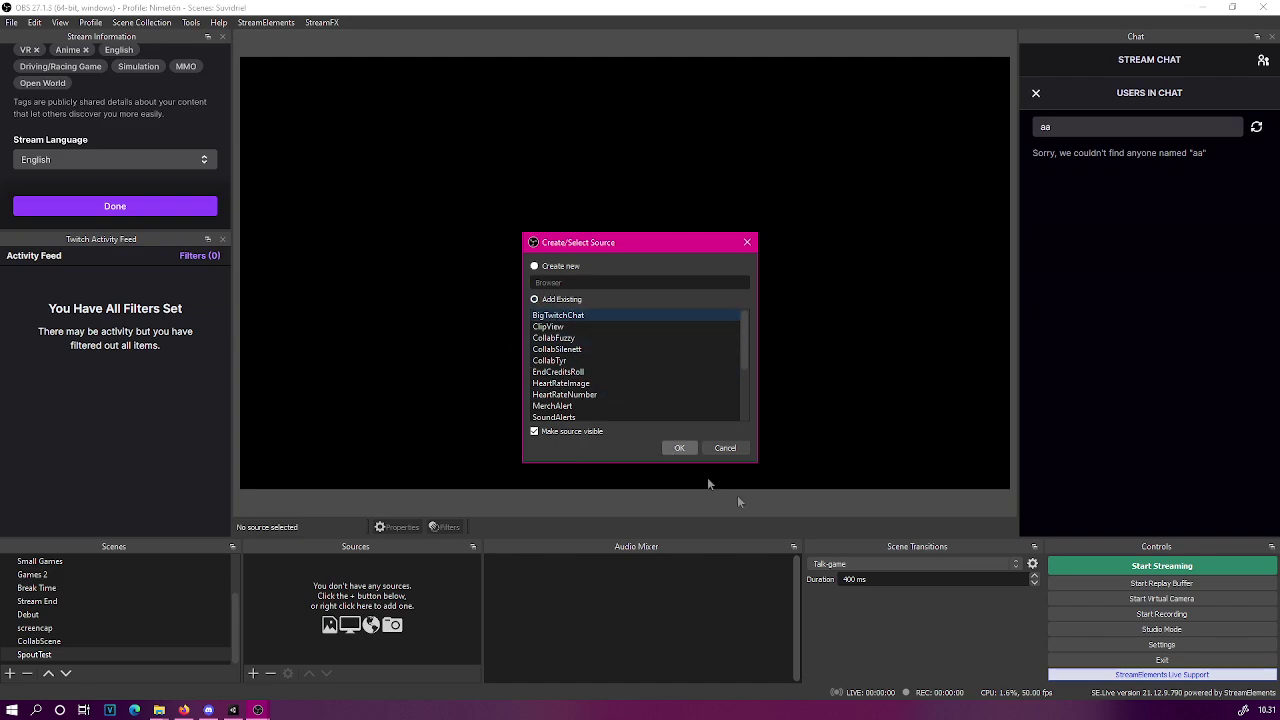
pyautogui.click(680, 448)
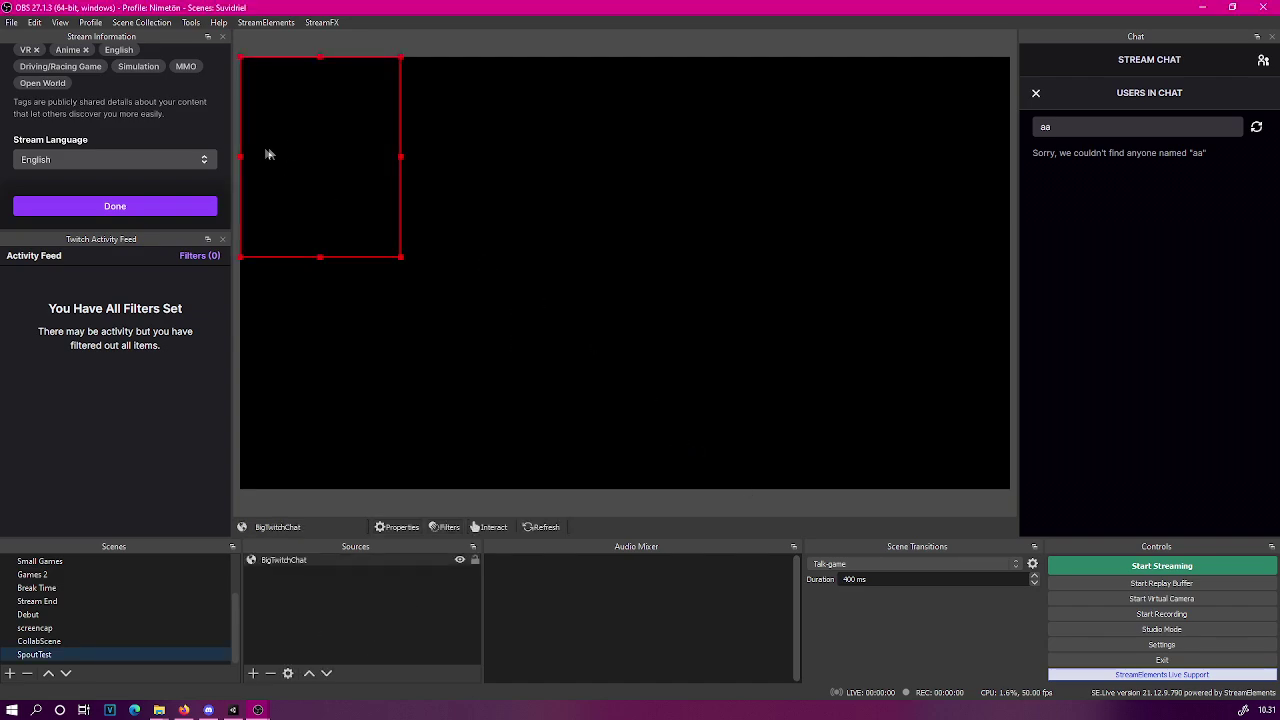
pyautogui.moveTo(268, 153); pyautogui.dragTo(634, 215)
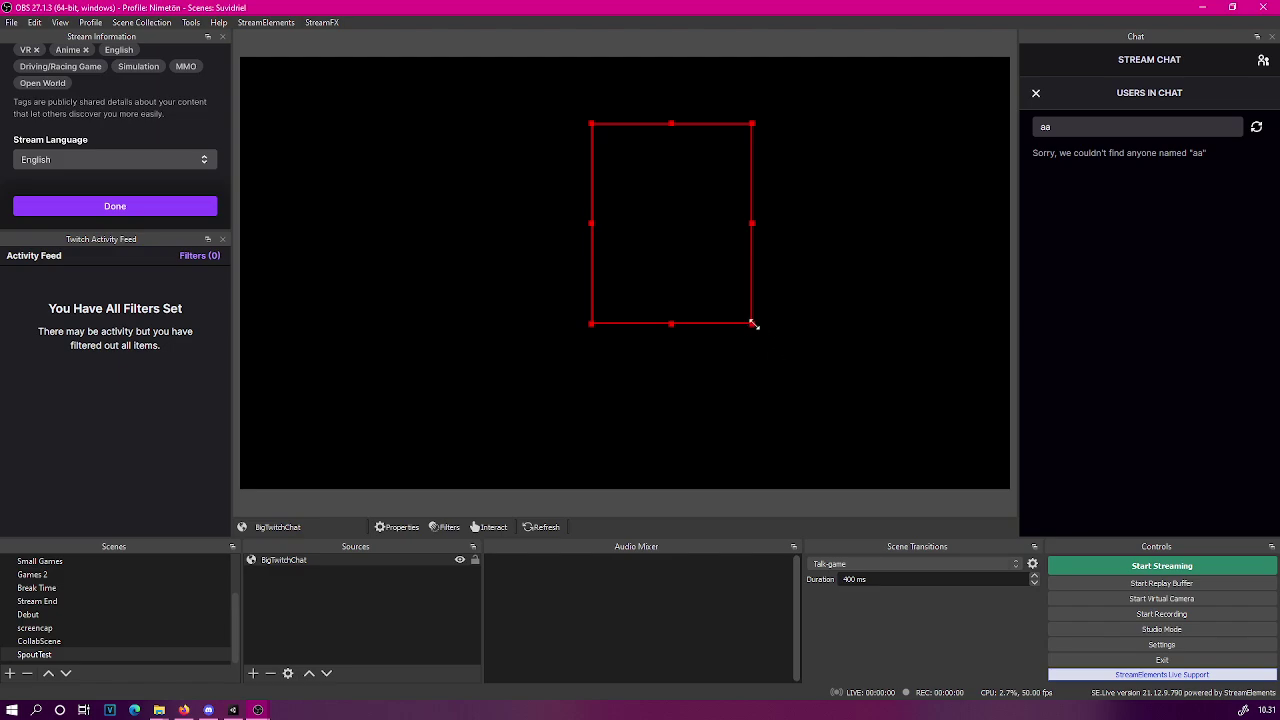
pyautogui.moveTo(753, 324); pyautogui.dragTo(802, 291)
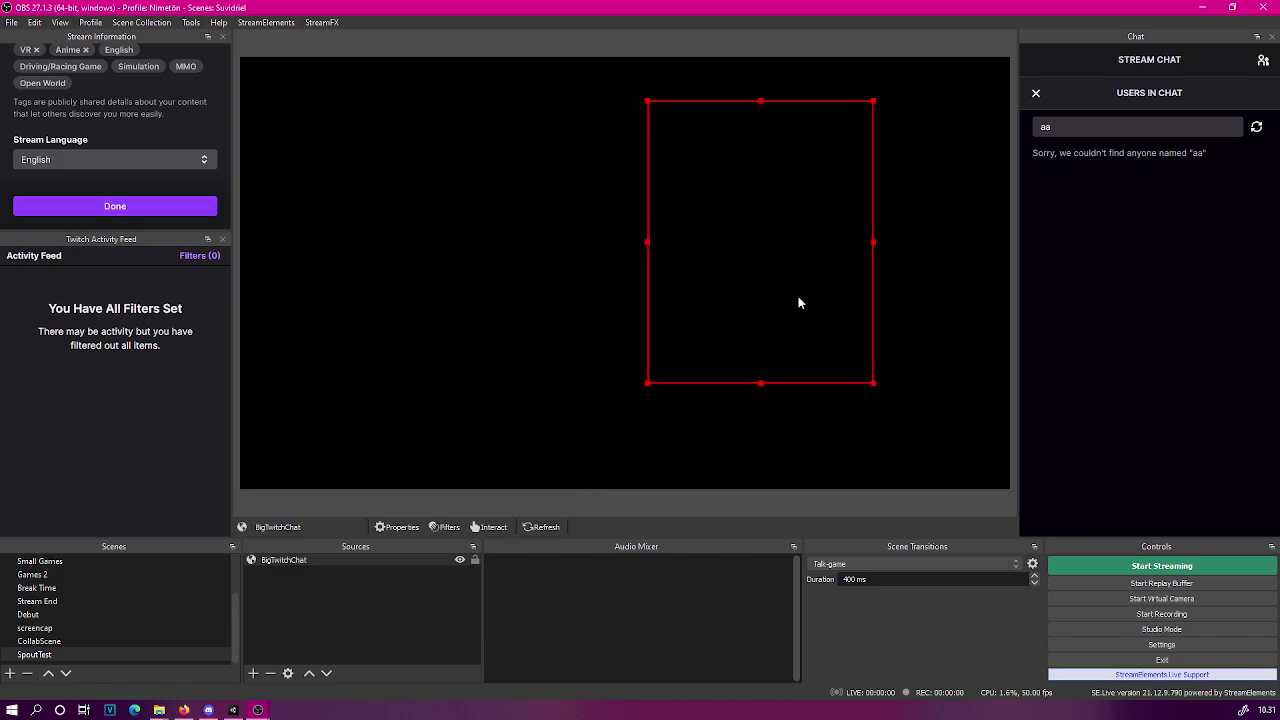
# - Add a Spout Filter with its default name to the BigTwitchChat source's effect filters
pyautogui.rightClick(743, 181)
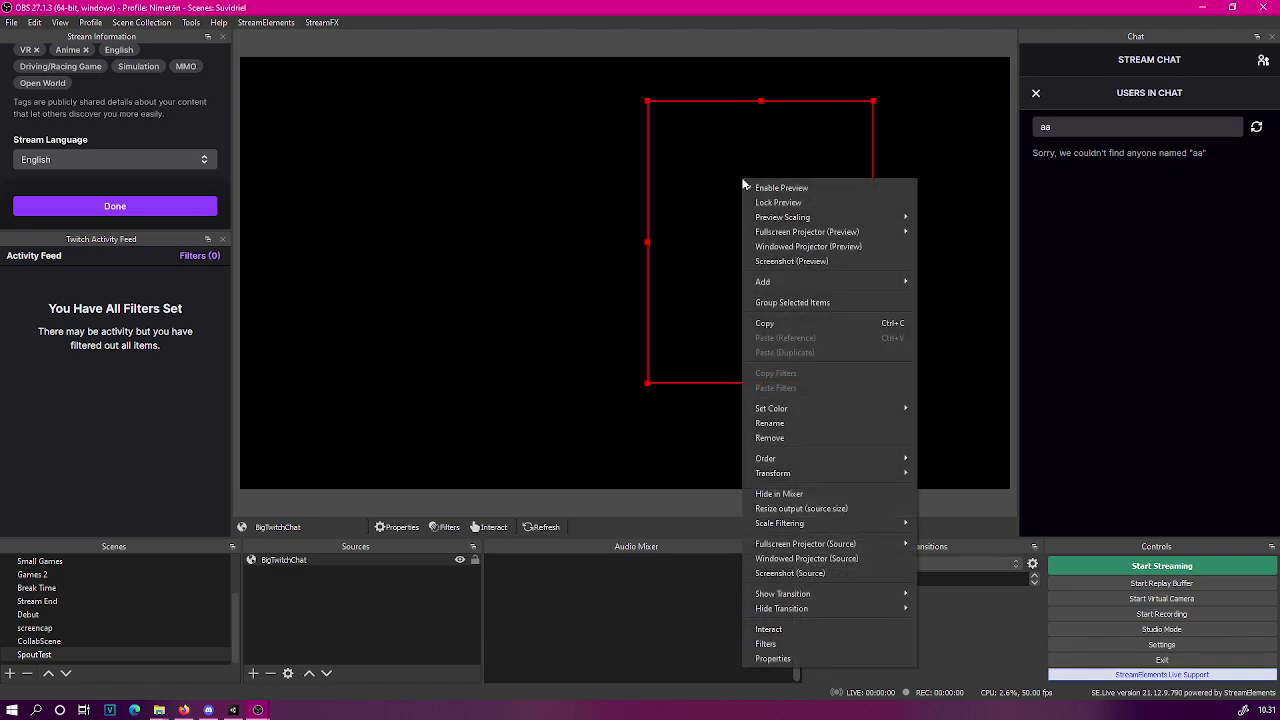
pyautogui.click(802, 645)
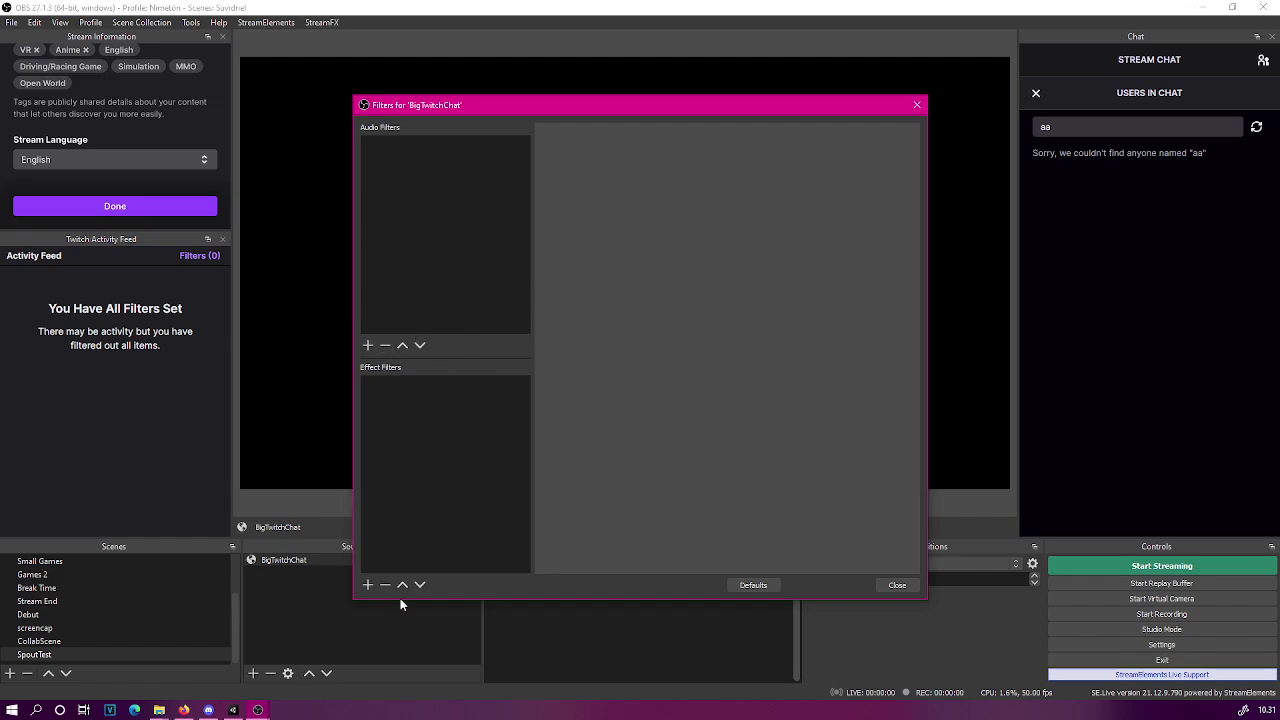
pyautogui.click(368, 585)
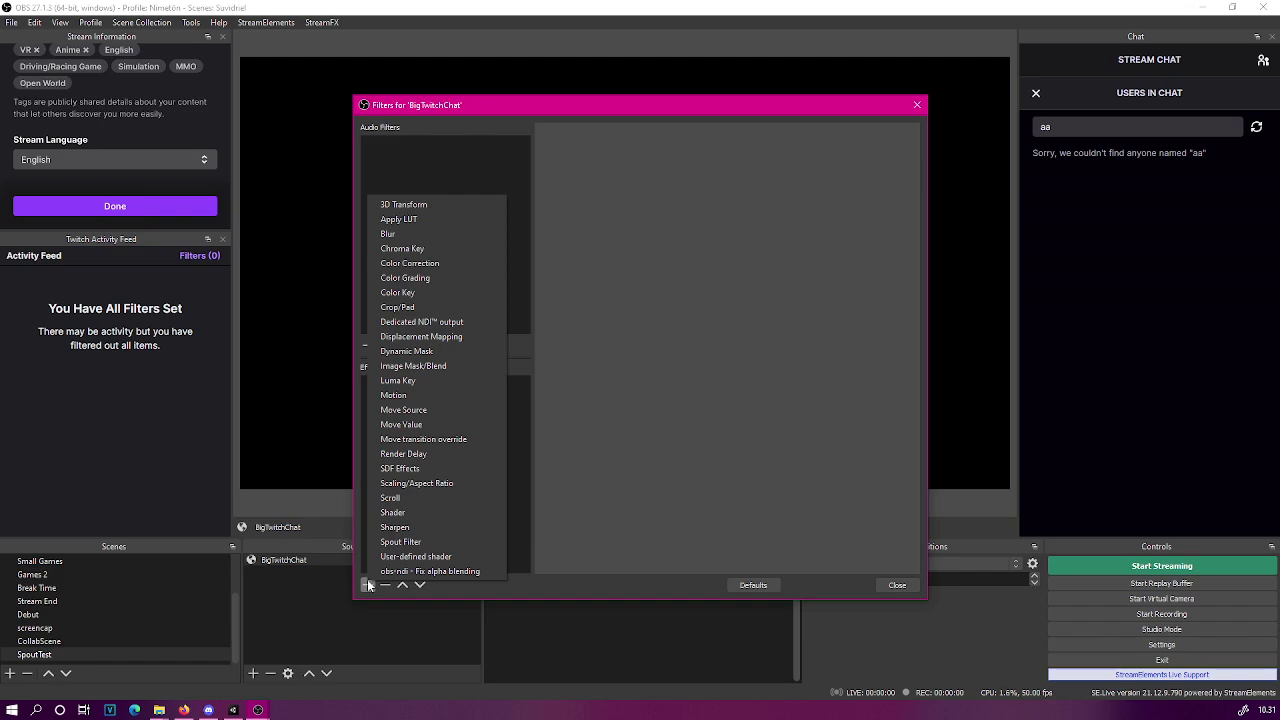
pyautogui.click(435, 543)
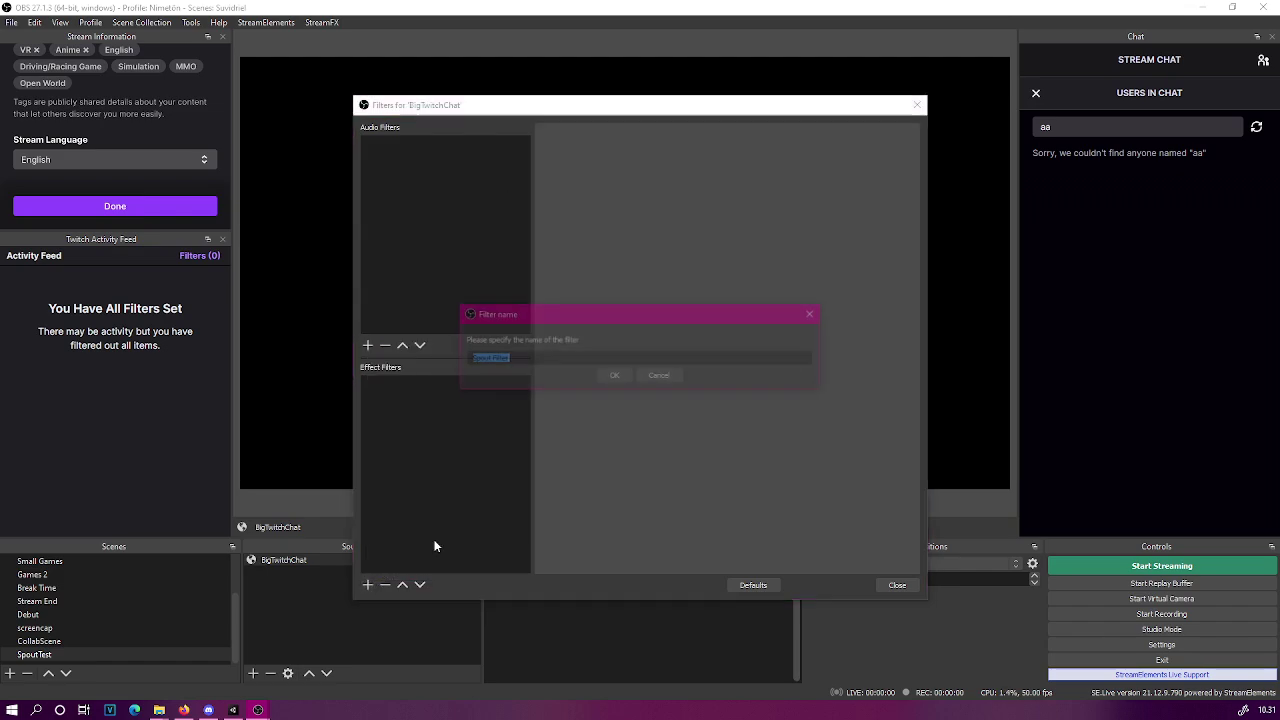
pyautogui.click(616, 377)
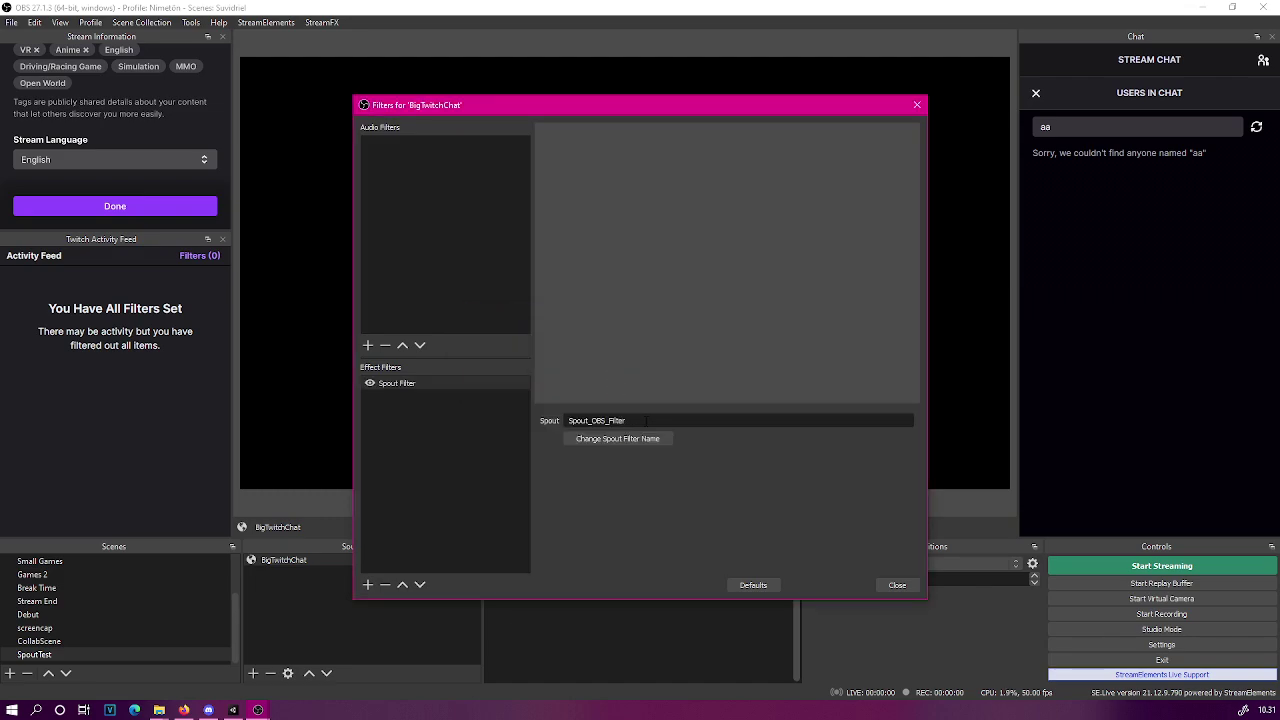
# - Rename the filter's Spout output to 'SpoutChat' and close the filters window
pyautogui.moveTo(642, 421); pyautogui.dragTo(494, 415)
pyautogui.write('SpoutChat')
pyautogui.click(630, 440)
pyautogui.click(898, 586)
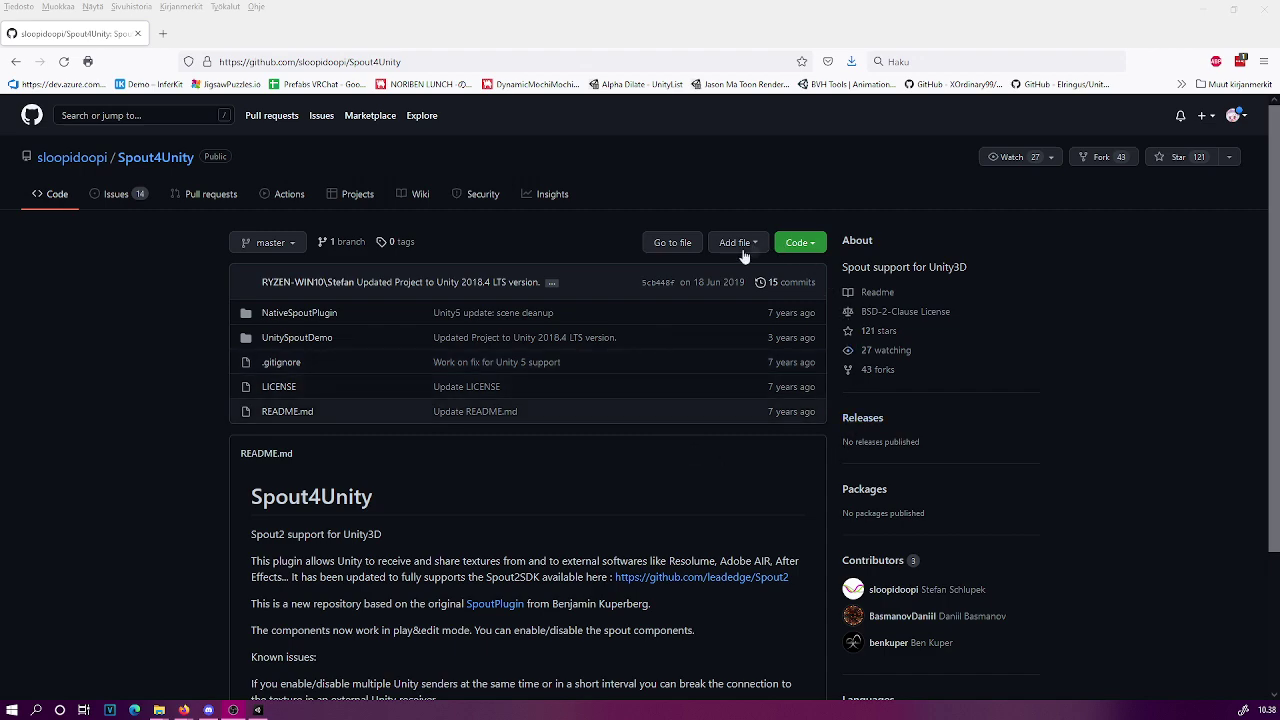
# - Download the Spout4Unity repository as Spout4Unity-master.zip and open it with WinRAR
pyautogui.click(811, 245)
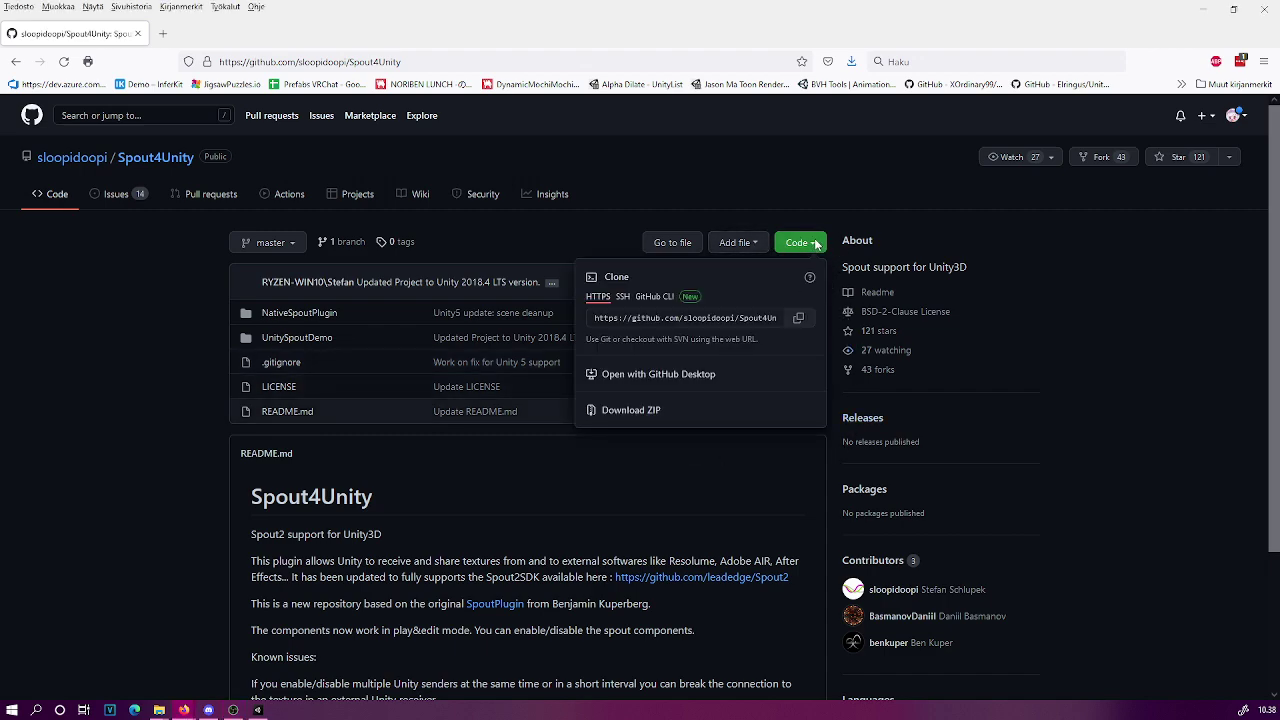
pyautogui.click(631, 410)
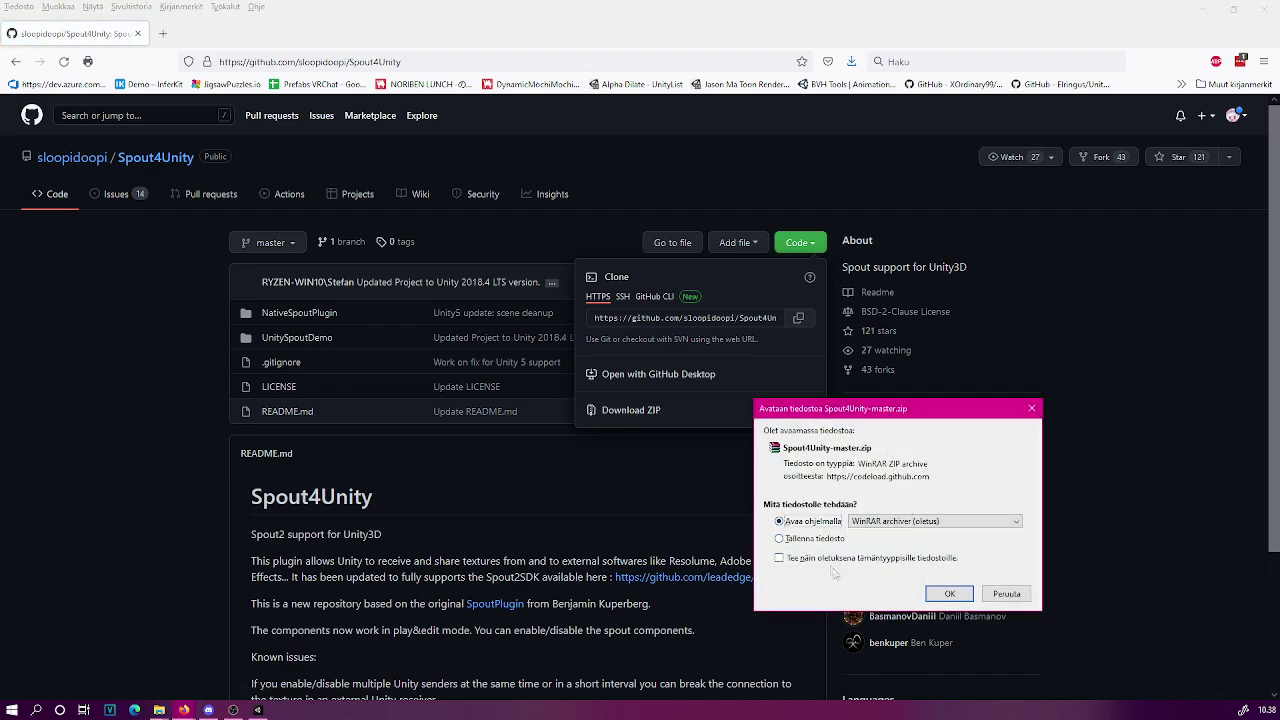
pyautogui.click(950, 594)
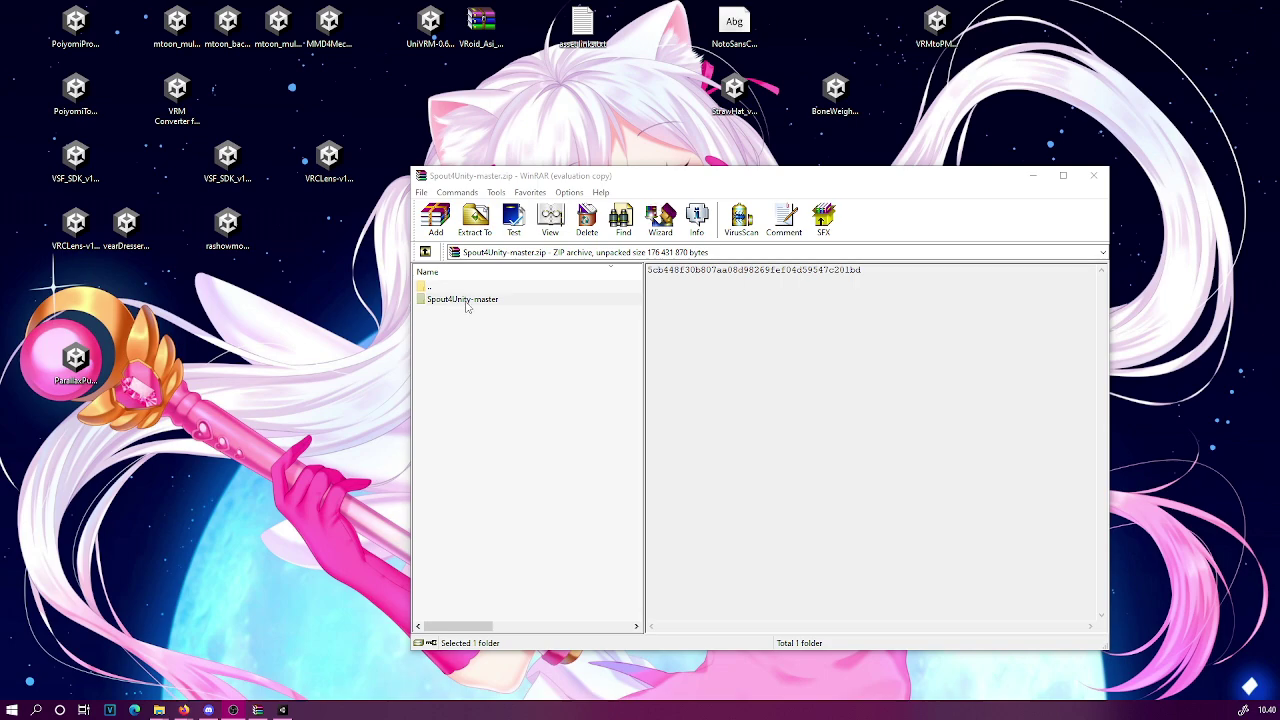
# - Extract Spout and Plugins from Spout4Unity-master/UnitySpoutDemo/Assets to the desktop, then close WinRAR
pyautogui.doubleClick(480, 302)
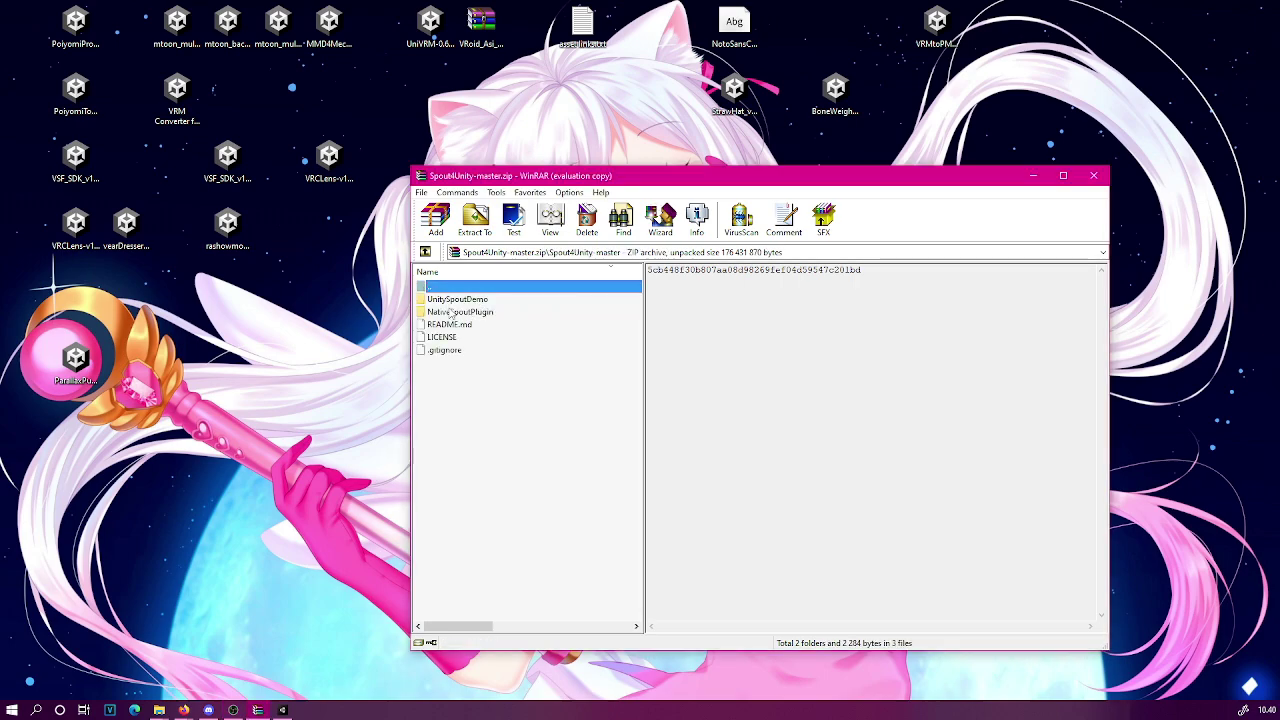
pyautogui.doubleClick(470, 302)
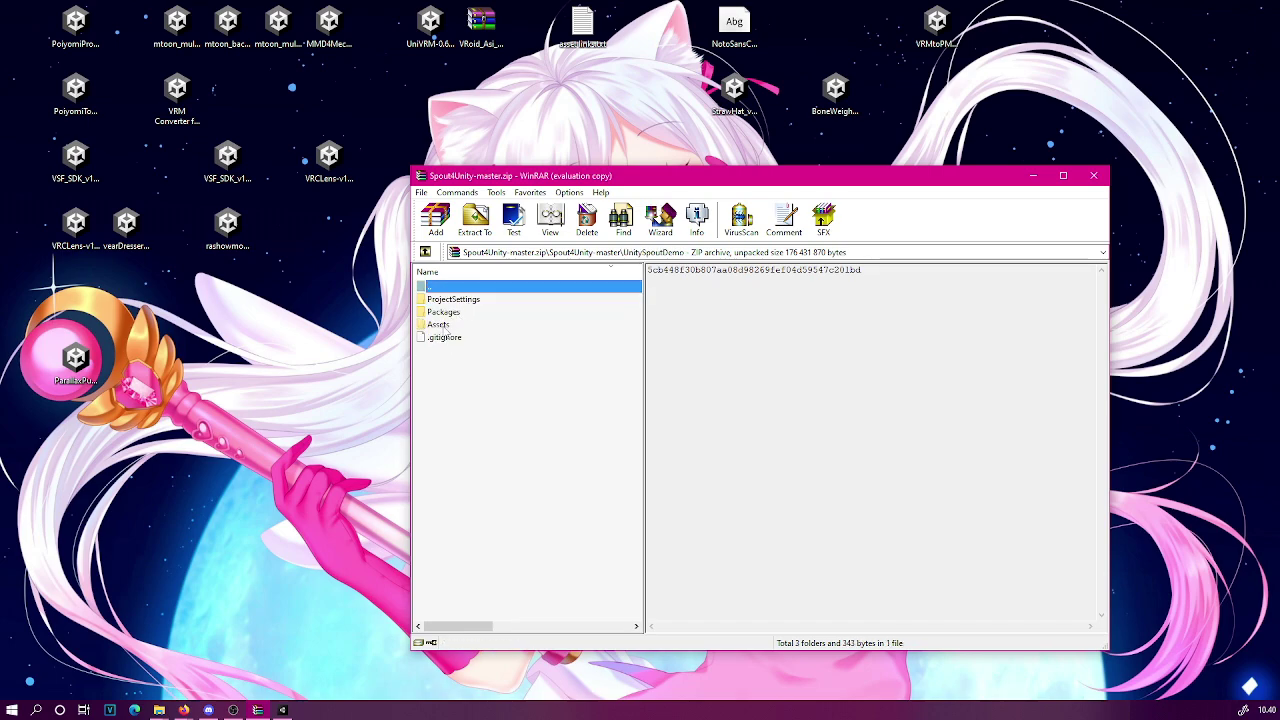
pyautogui.doubleClick(441, 326)
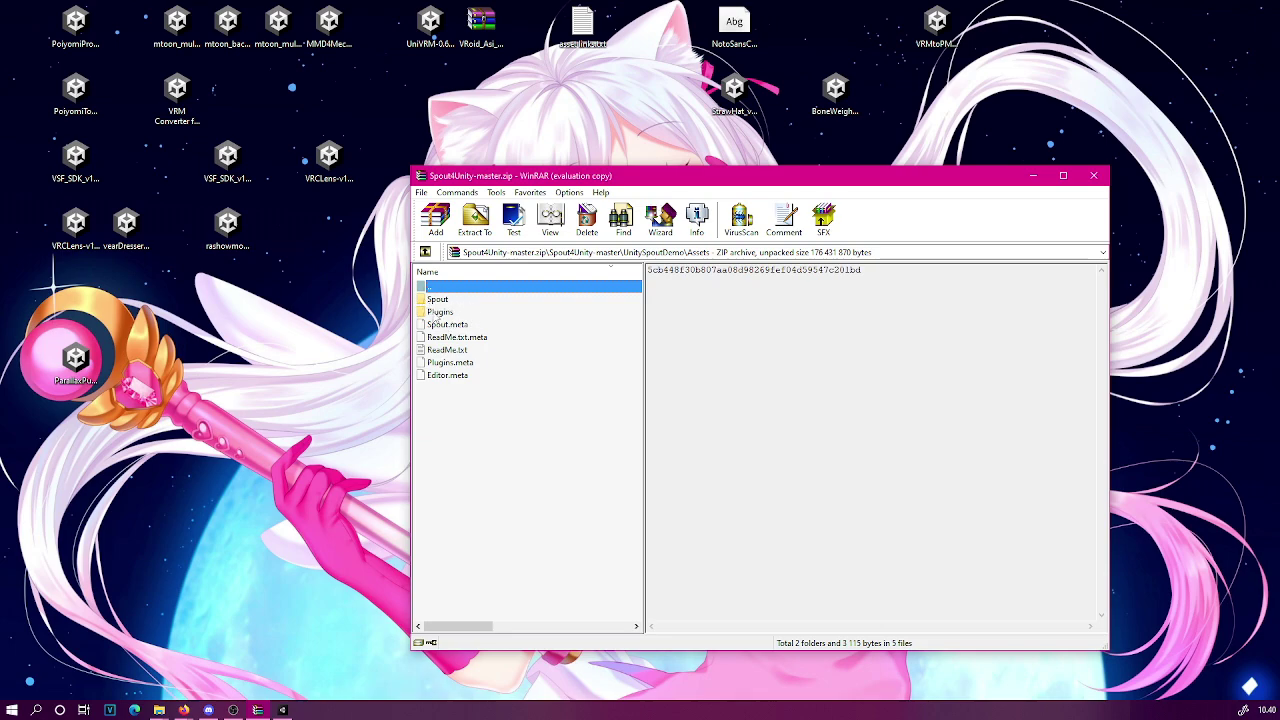
pyautogui.click(437, 300)
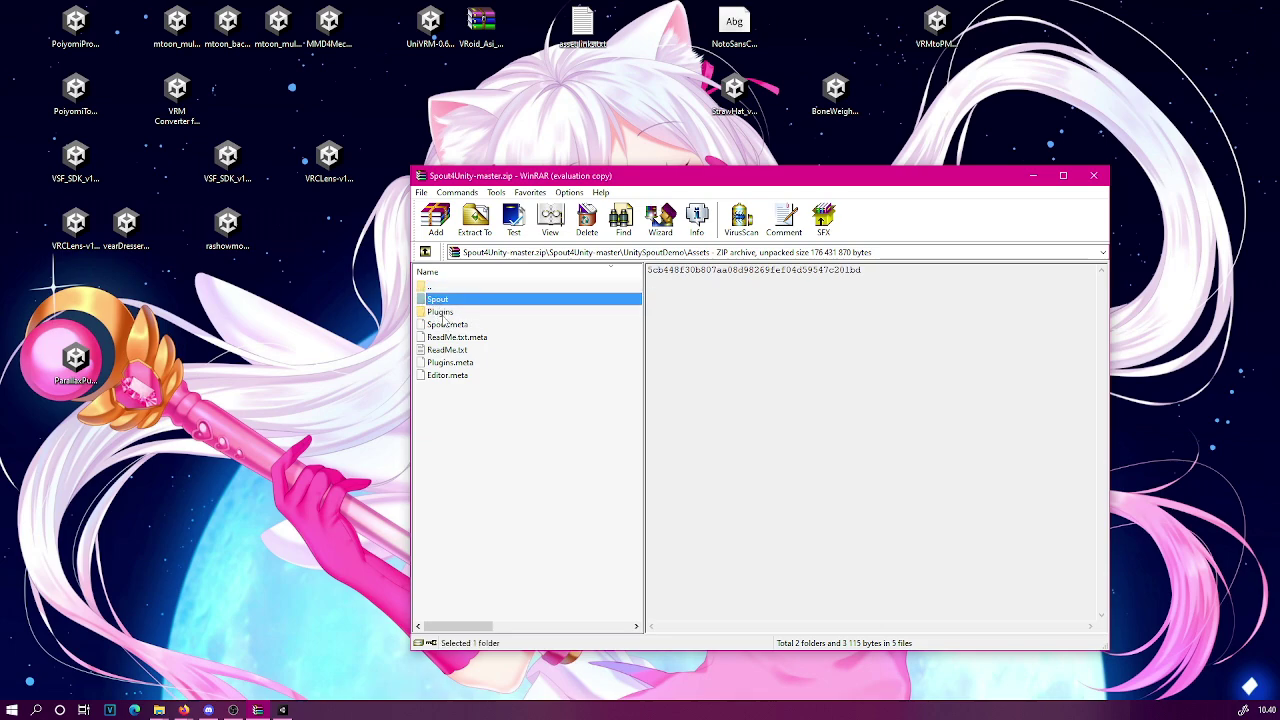
pyautogui.keyDown('shift'); pyautogui.click(441, 312); pyautogui.keyUp('shift')
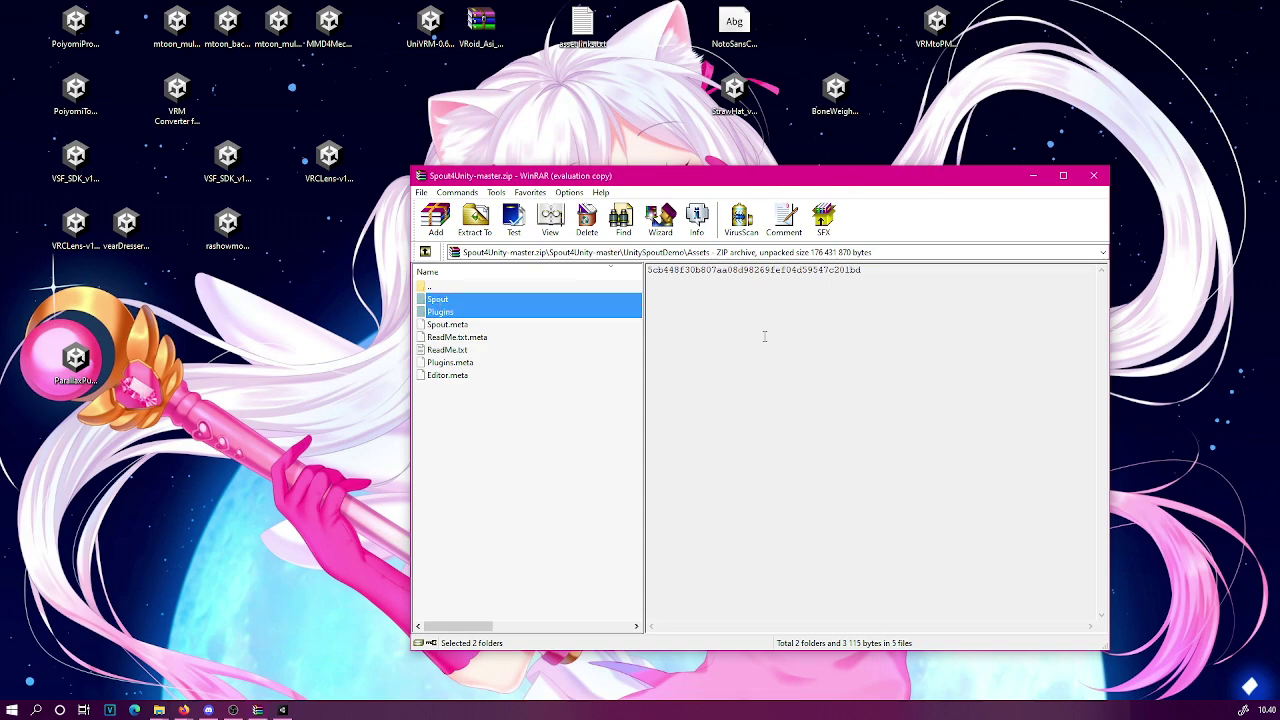
pyautogui.click(1095, 177)
pyautogui.moveTo(1038, 92); pyautogui.dragTo(1100, 40)
# - Drag the desktop Plugins and Spout folders into the VSFTutorials3 project's Assets
pyautogui.click(257, 709)
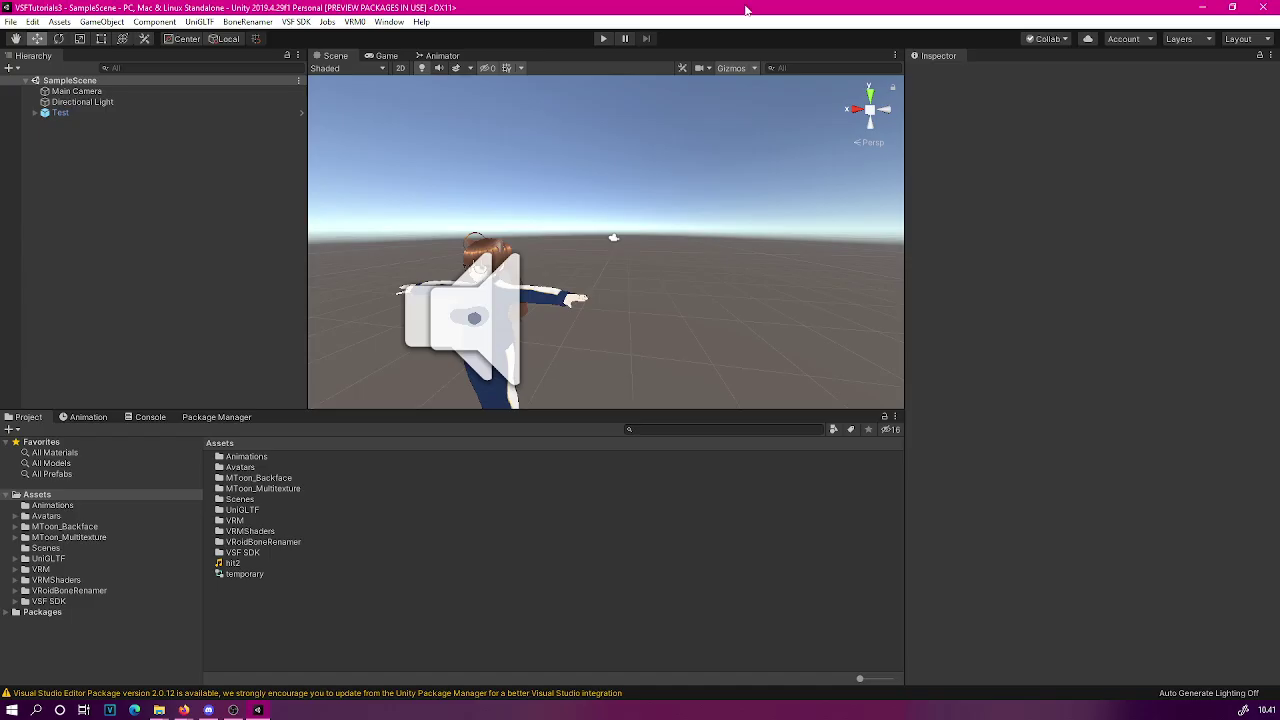
pyautogui.moveTo(745, 10); pyautogui.dragTo(790, 57)
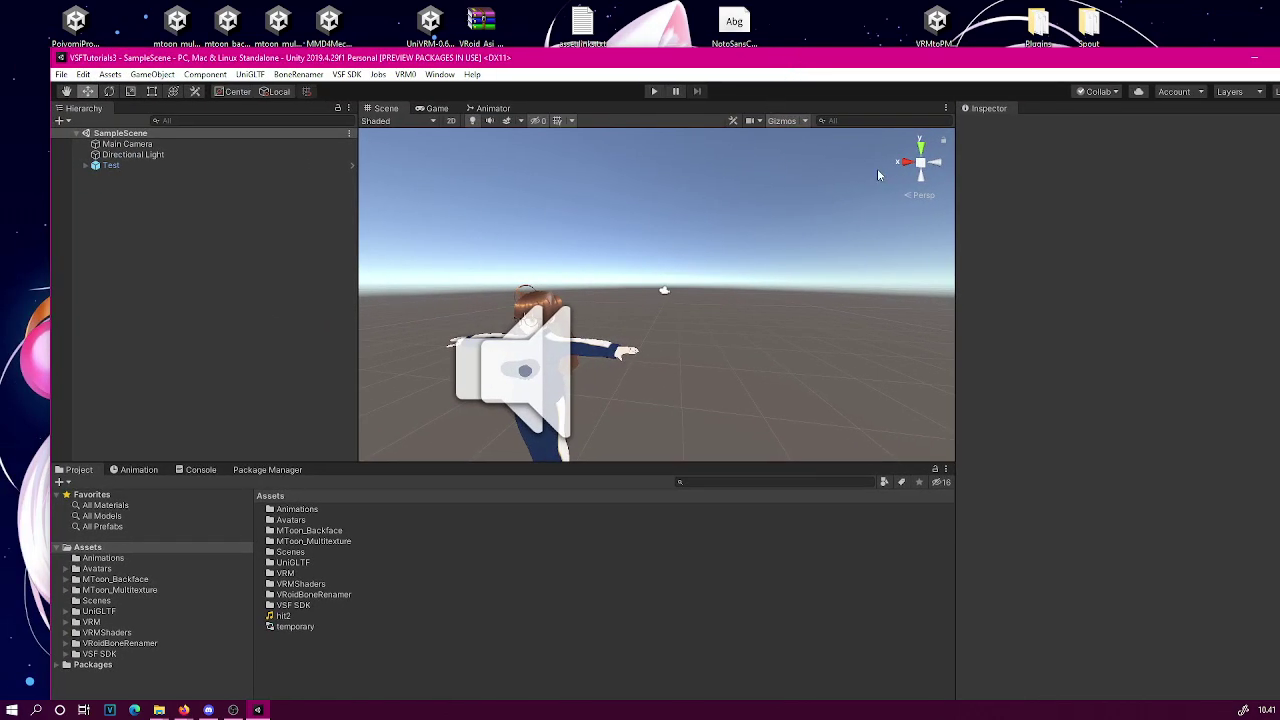
pyautogui.click(1040, 40)
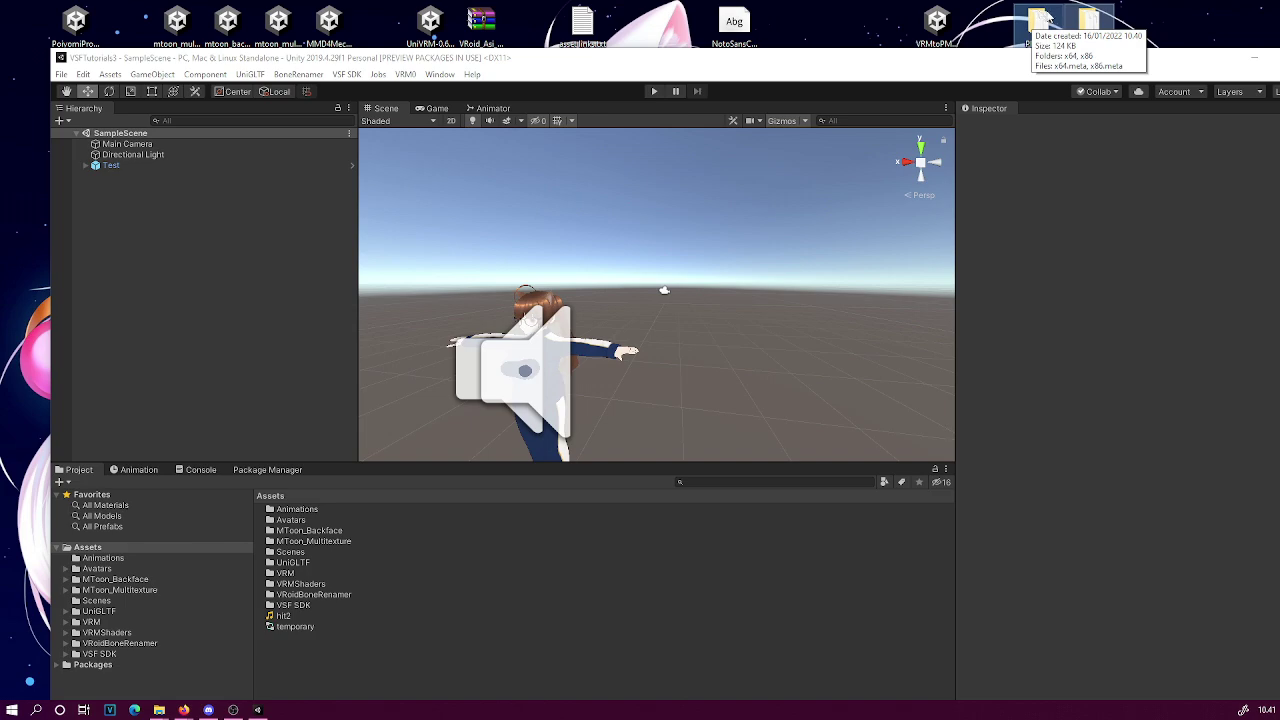
pyautogui.moveTo(1042, 18); pyautogui.dragTo(541, 663)
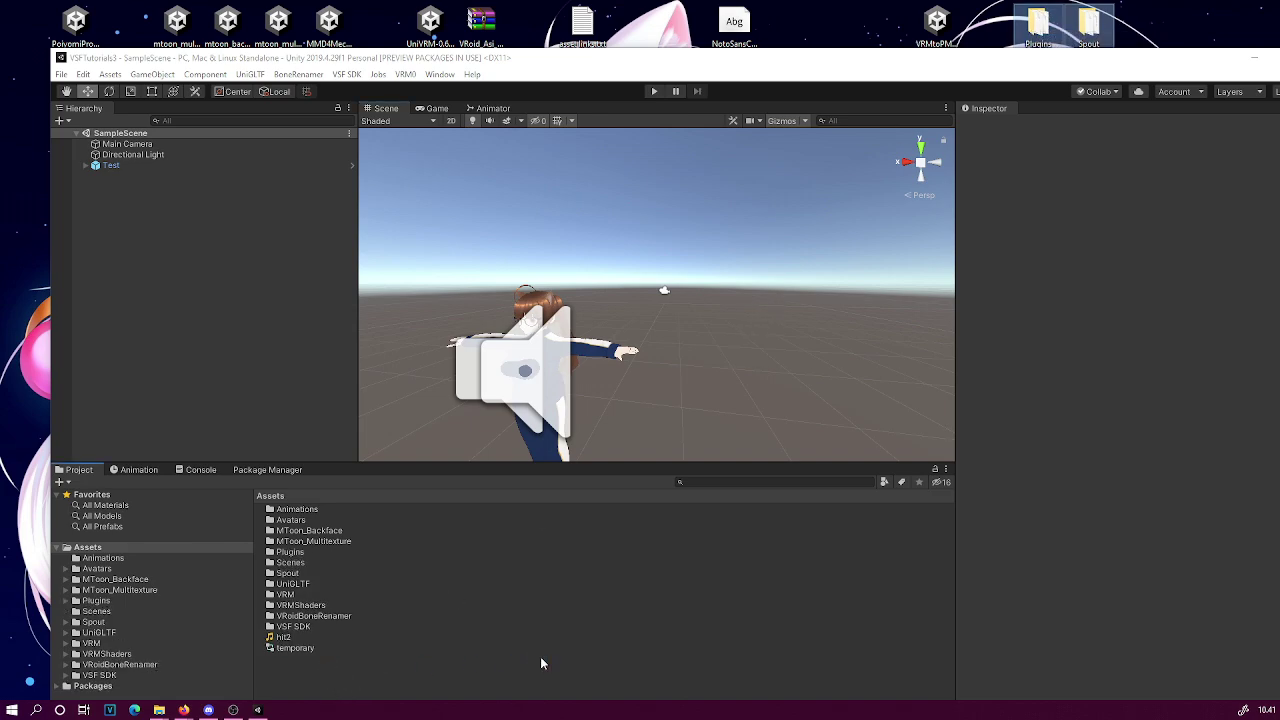
pyautogui.doubleClick(700, 58)
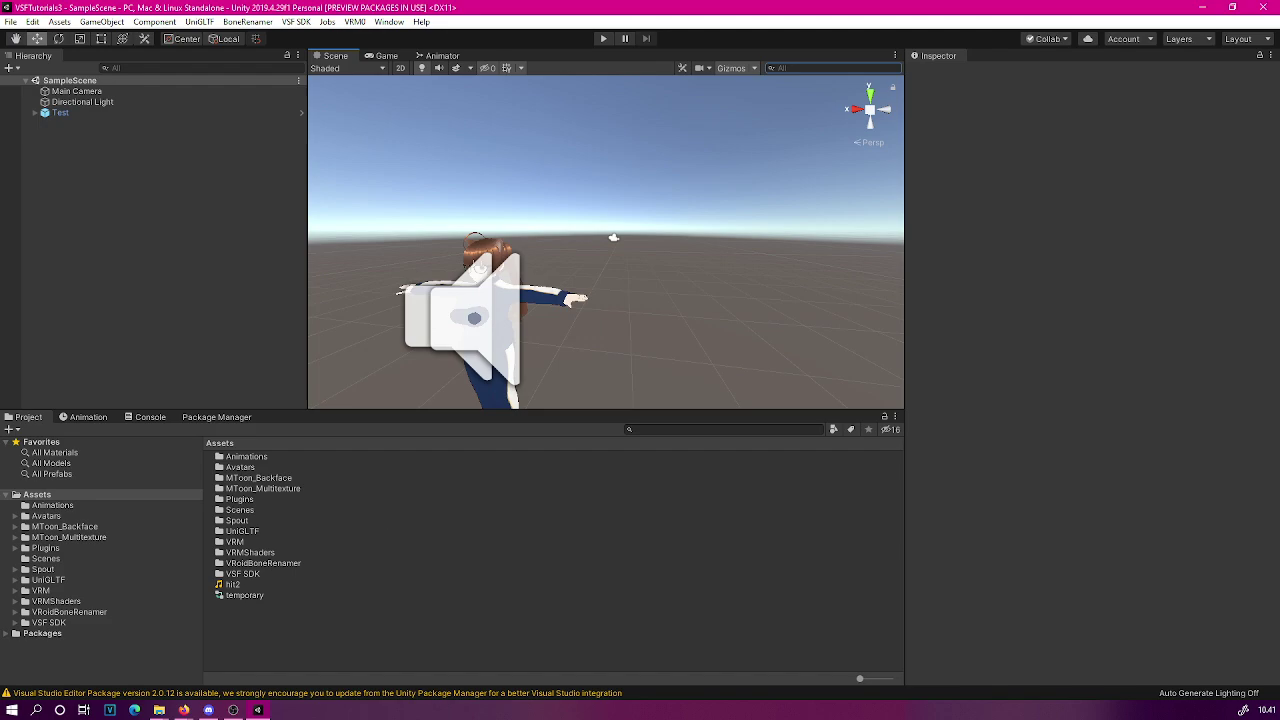
# - Browse the imported Plugins and Spout folders and orbit the scene view around the avatar
pyautogui.click(42, 549)
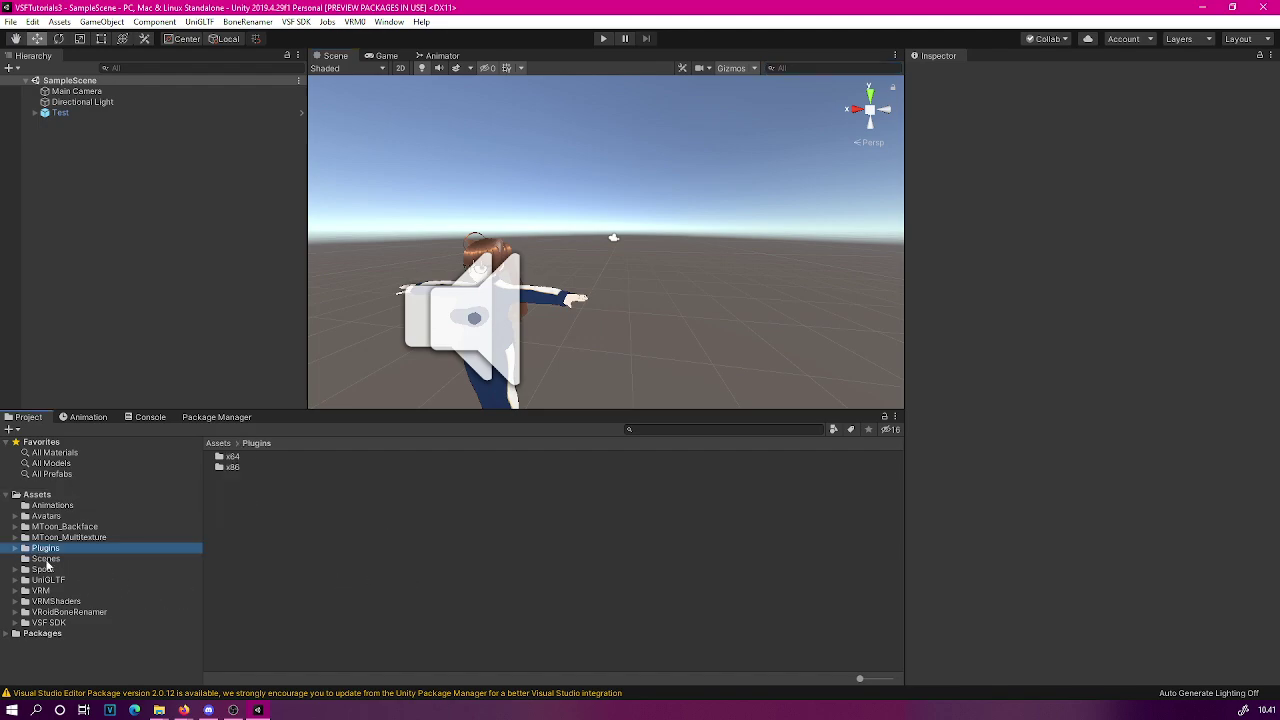
pyautogui.click(37, 572)
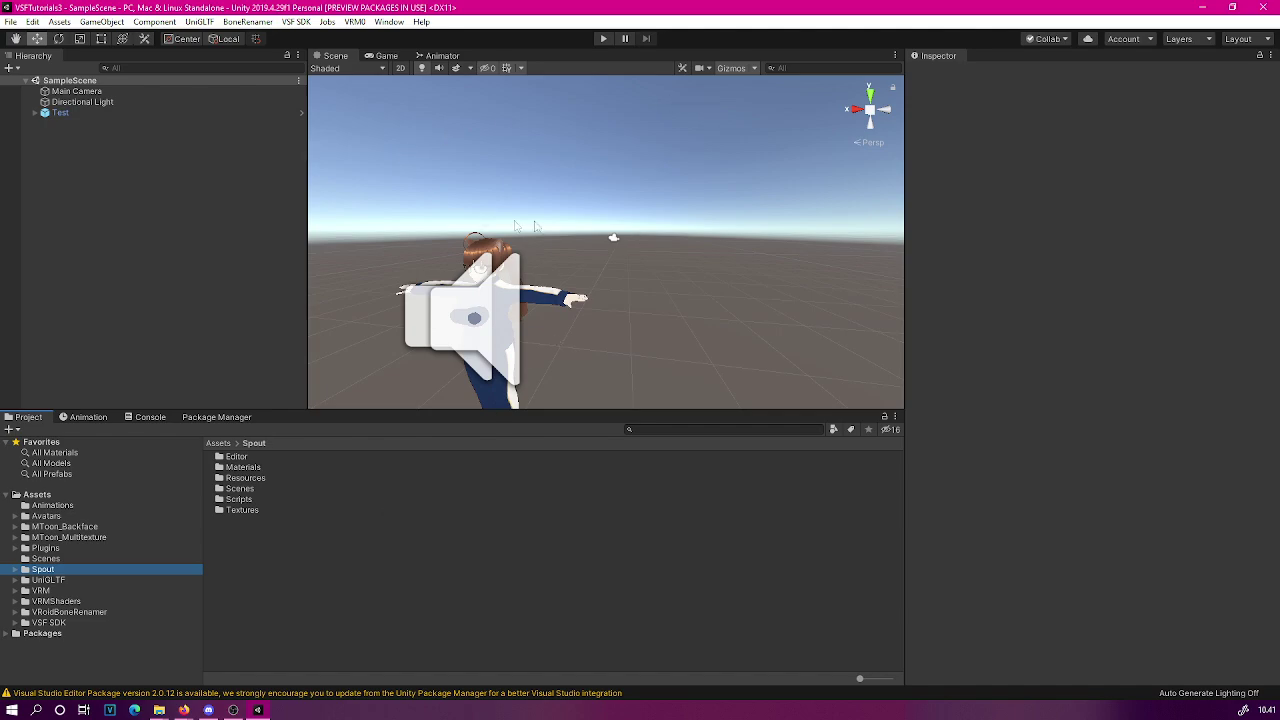
pyautogui.moveTo(560, 300); pyautogui.dragTo(589, 216)
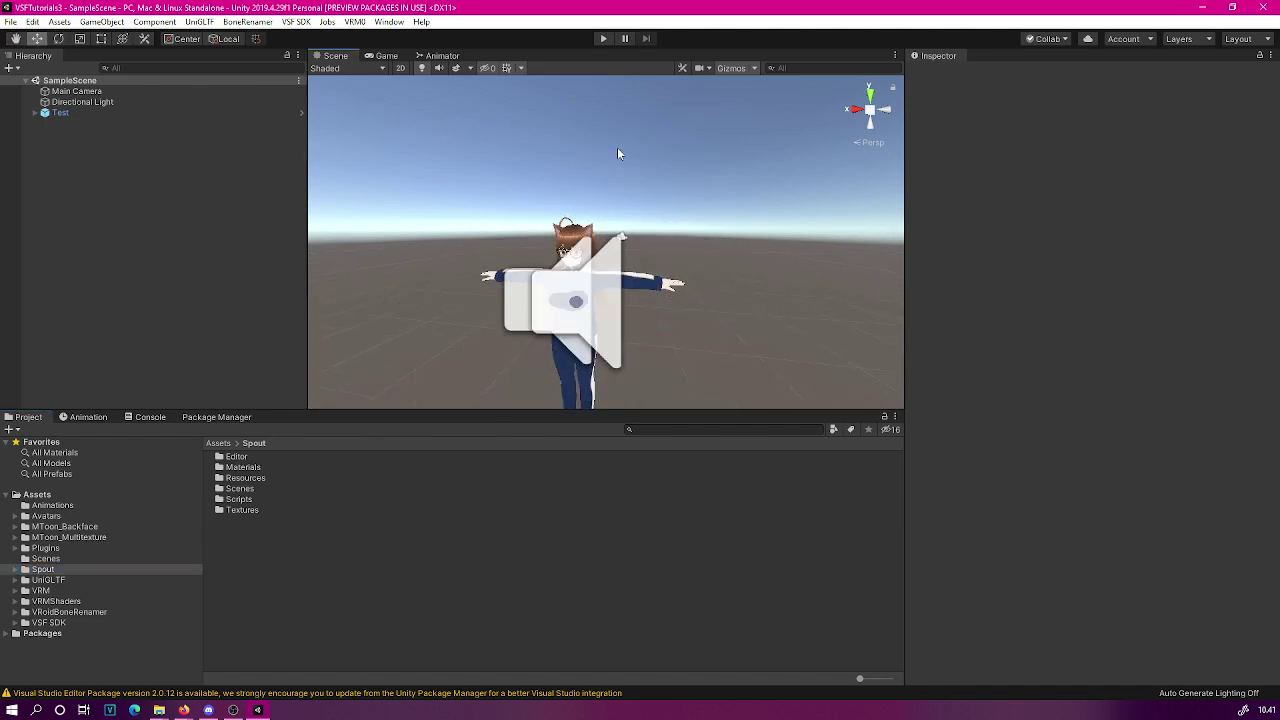
pyautogui.moveTo(578, 158); pyautogui.dragTo(678, 181)
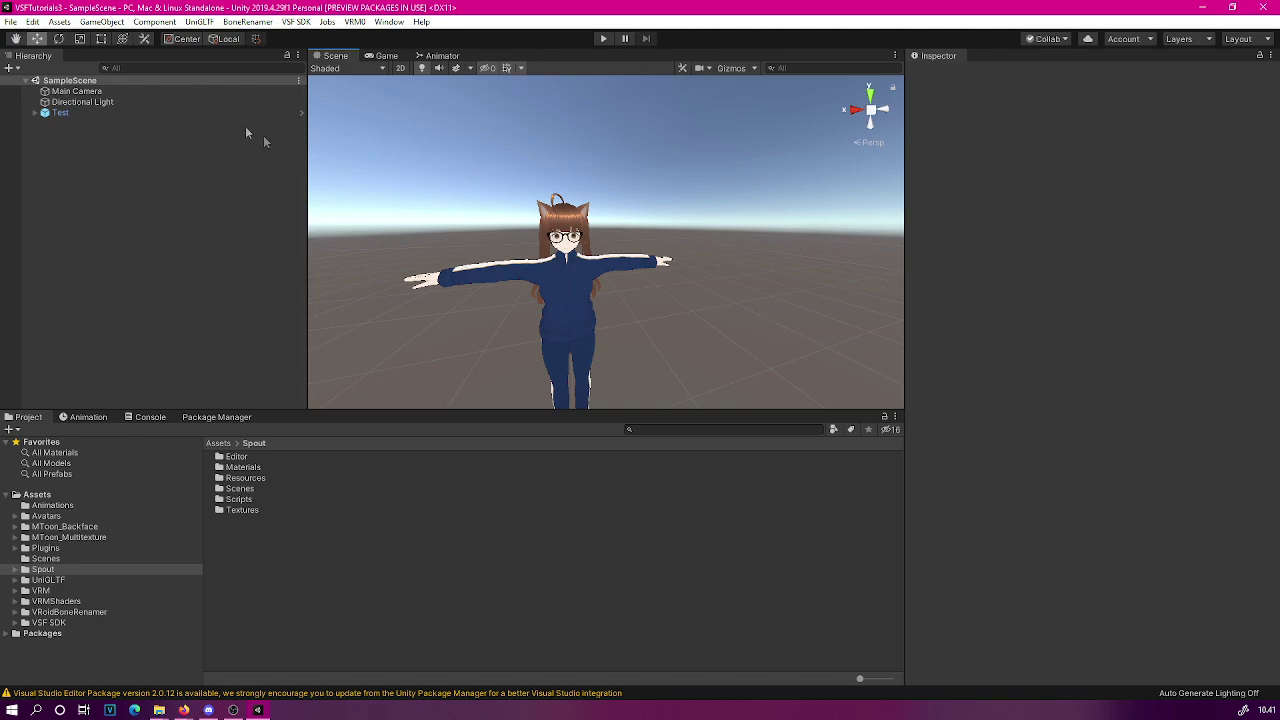
# - Add a Quad as a child of the Test avatar in the Hierarchy
pyautogui.click(62, 113)
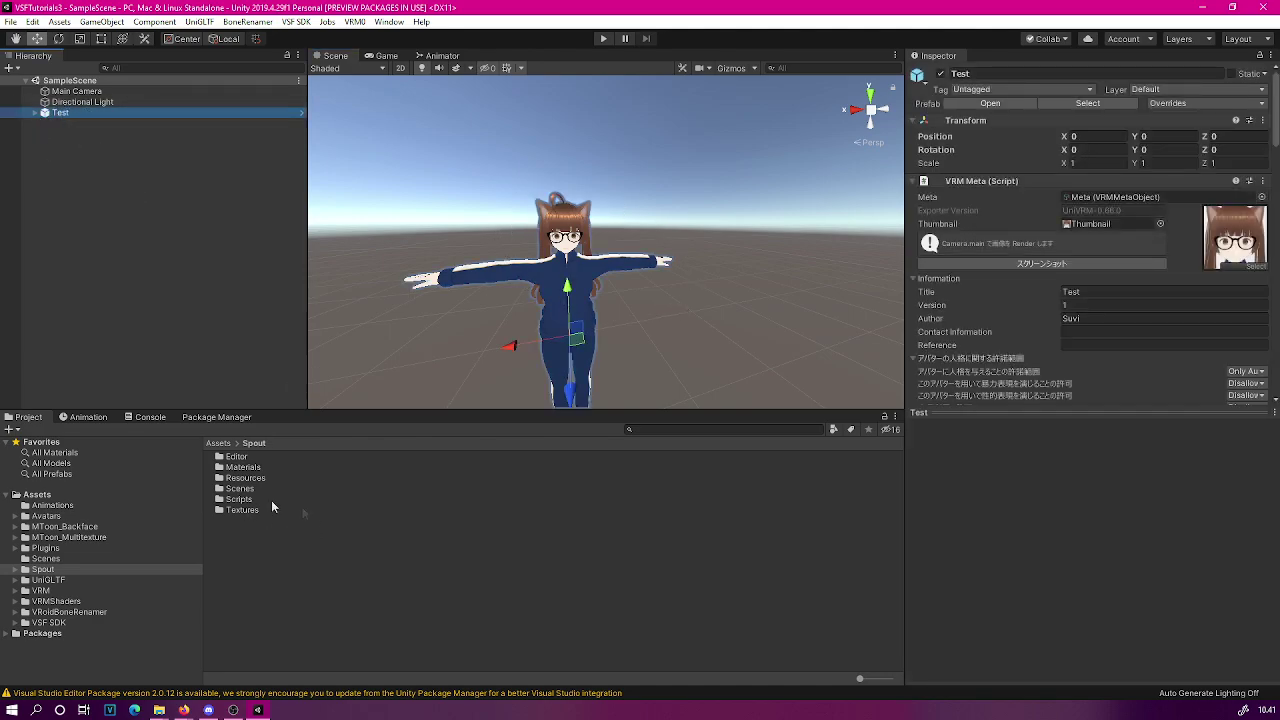
pyautogui.click(35, 113)
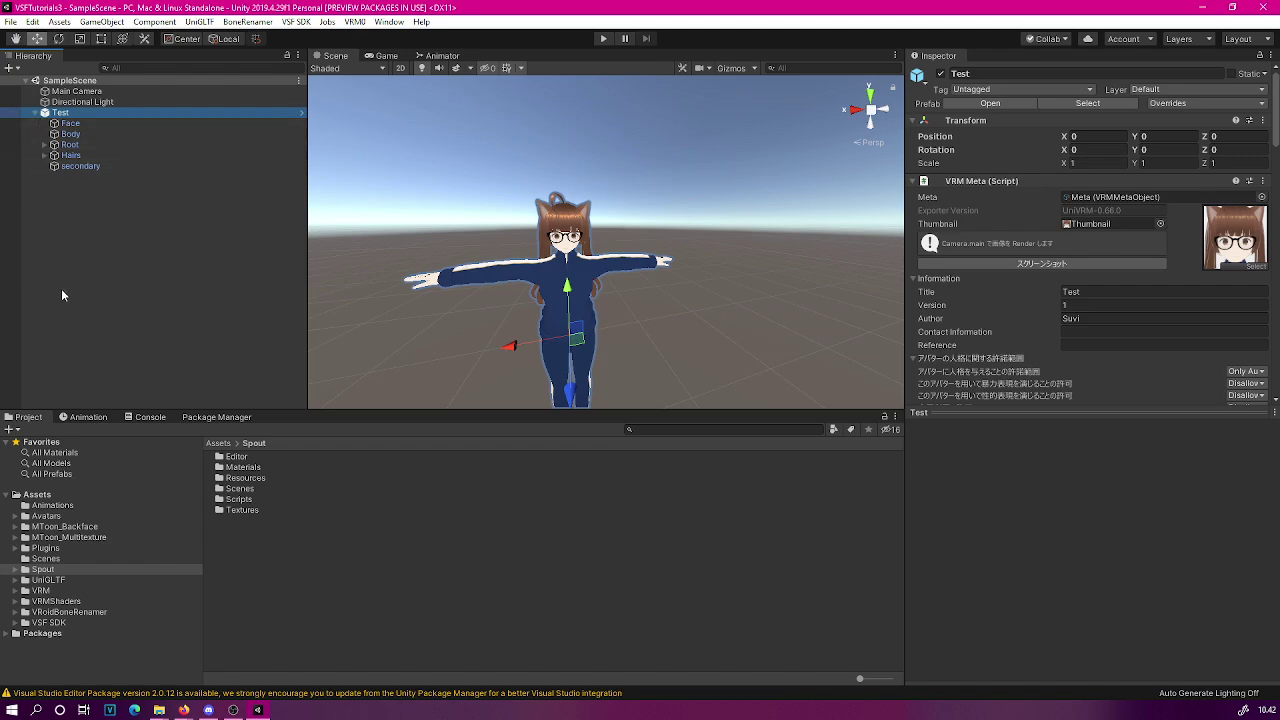
pyautogui.rightClick(69, 115)
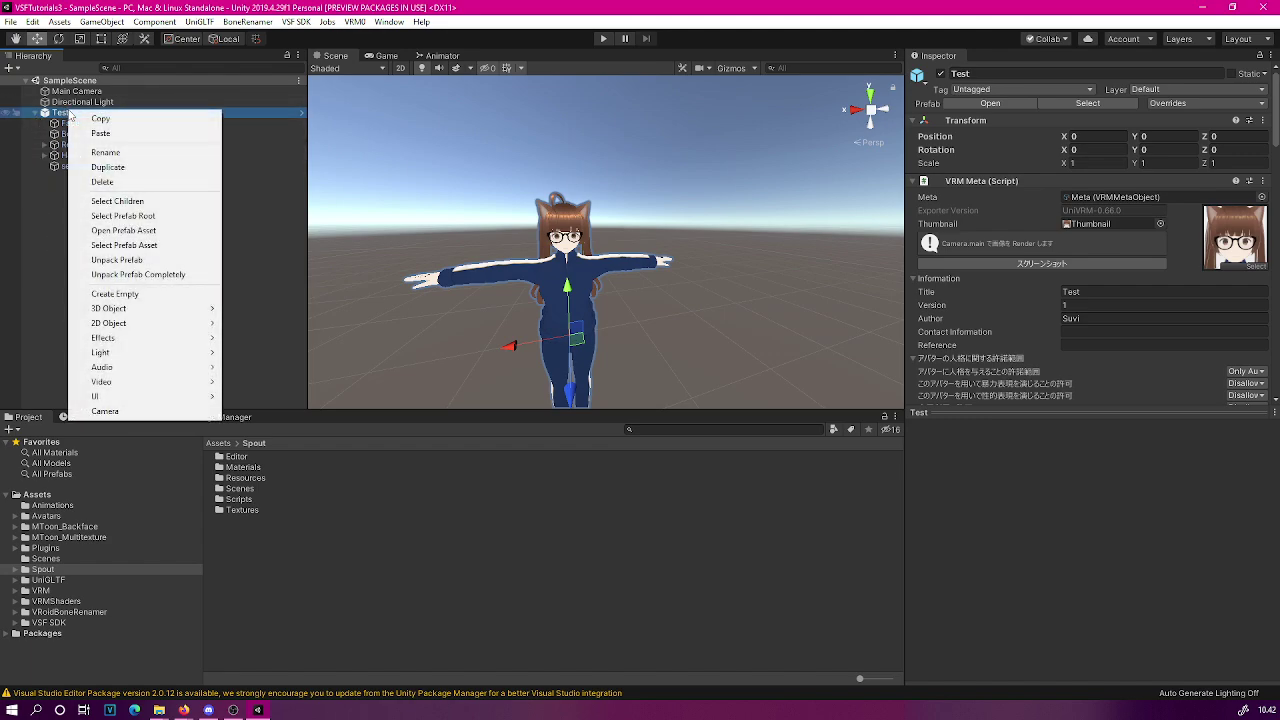
pyautogui.moveTo(153, 313)
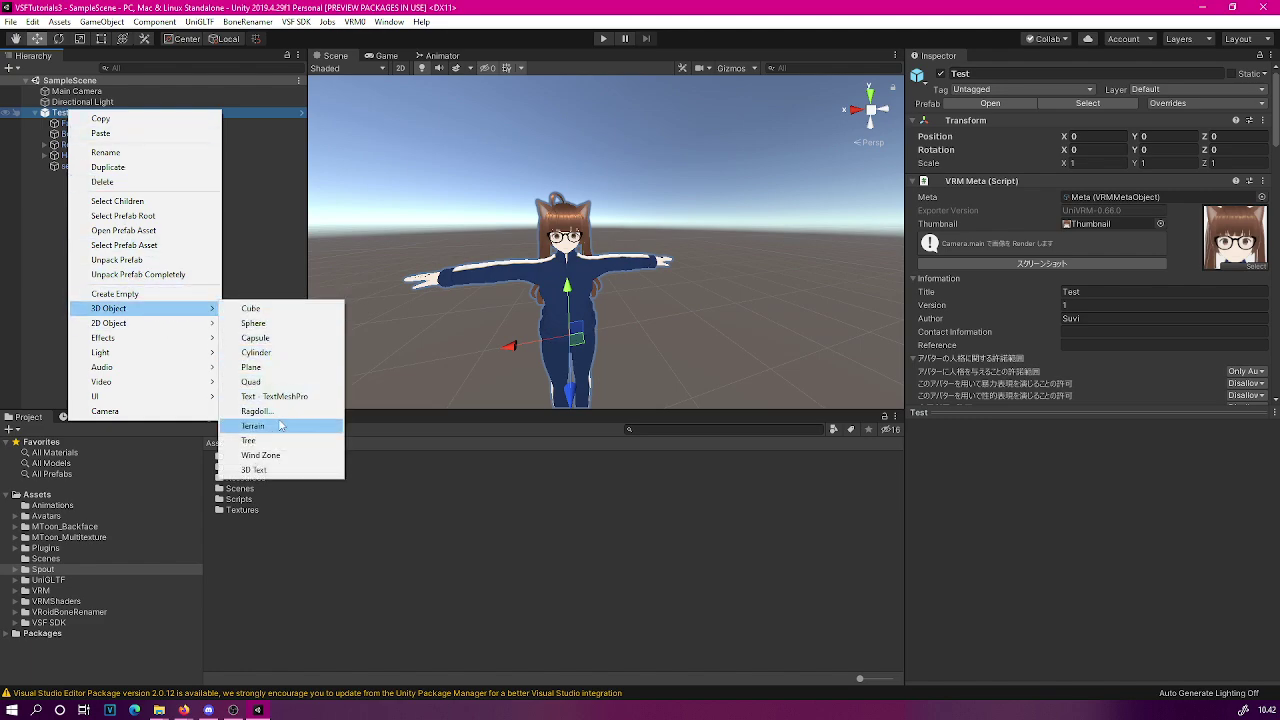
pyautogui.click(277, 381)
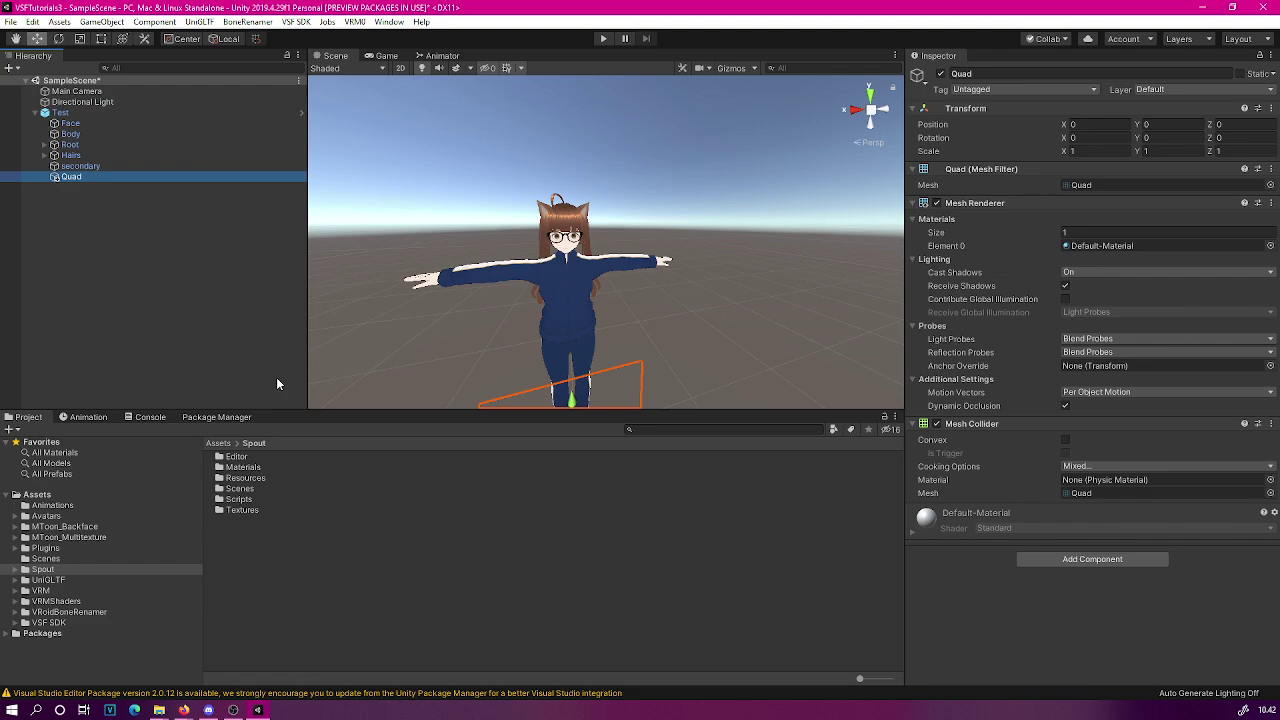
pyautogui.moveTo(655, 253); pyautogui.dragTo(728, 148)
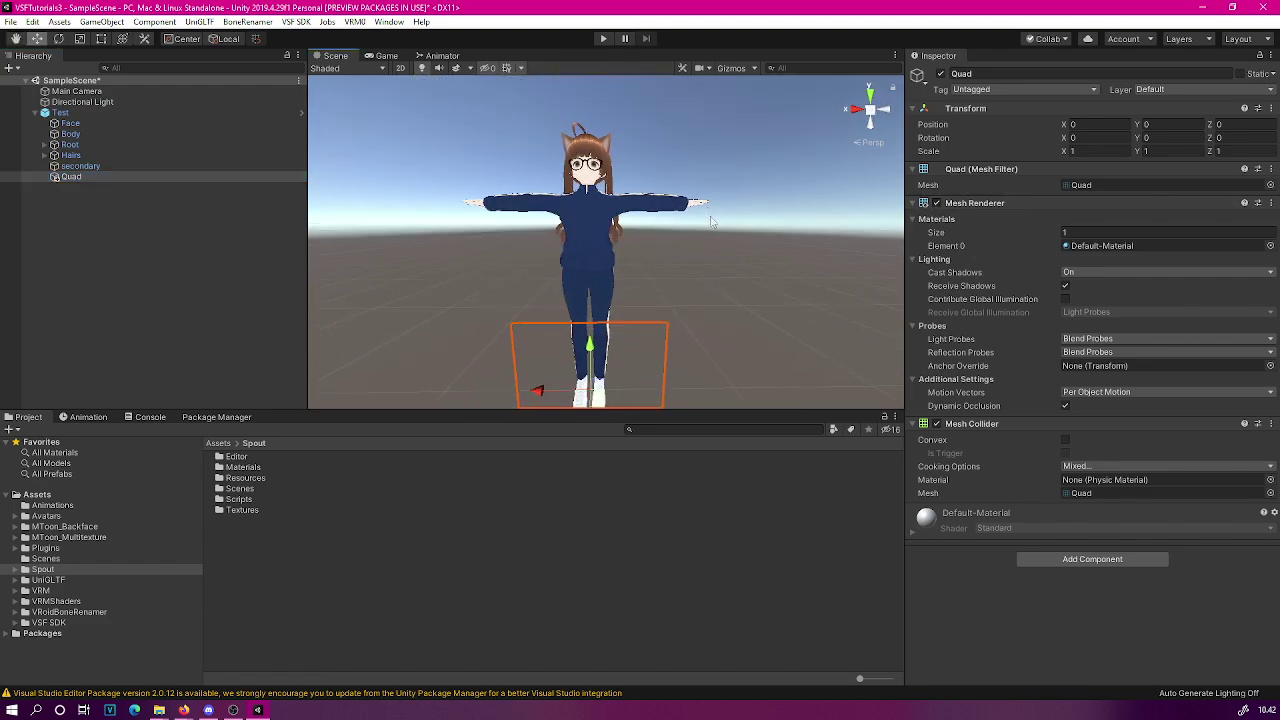
# - Raise the Quad above the avatar's head to Y 1.824 and set Rotation Y to 180
pyautogui.moveTo(645, 405); pyautogui.dragTo(640, 373)
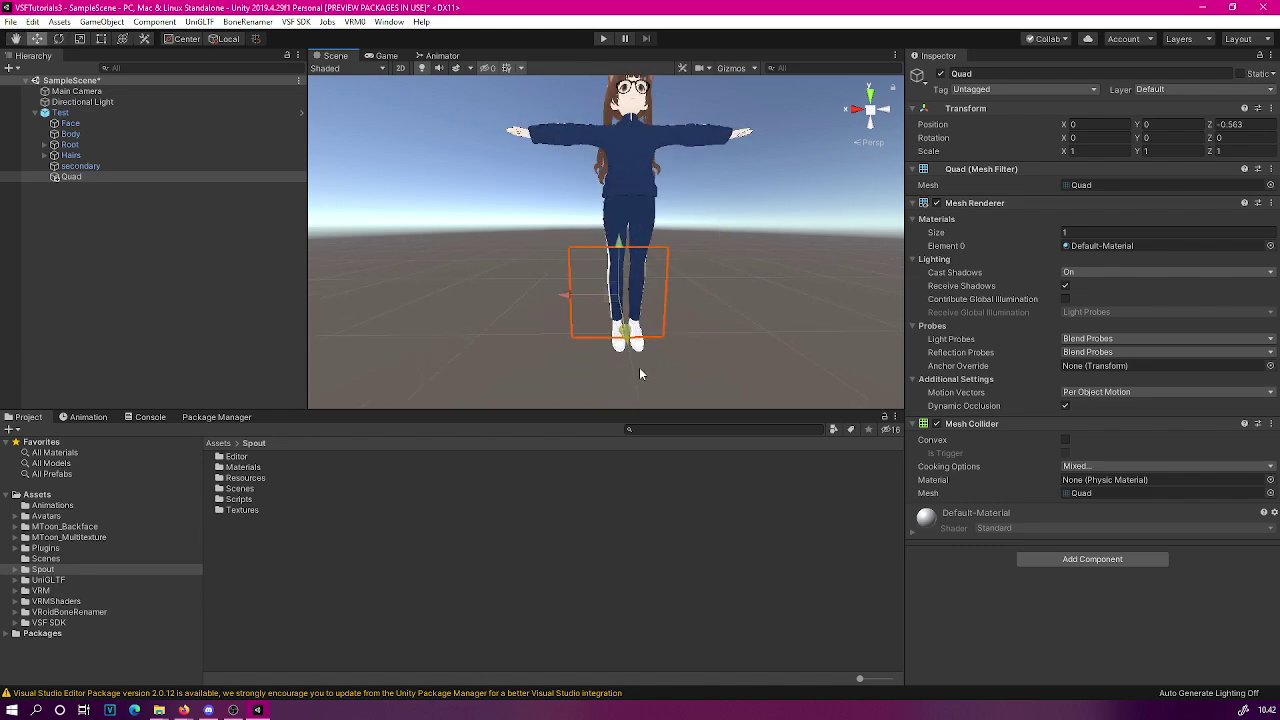
pyautogui.moveTo(619, 268); pyautogui.dragTo(619, 125)
pyautogui.moveTo(705, 110); pyautogui.dragTo(698, 184)
pyautogui.click(1148, 137)
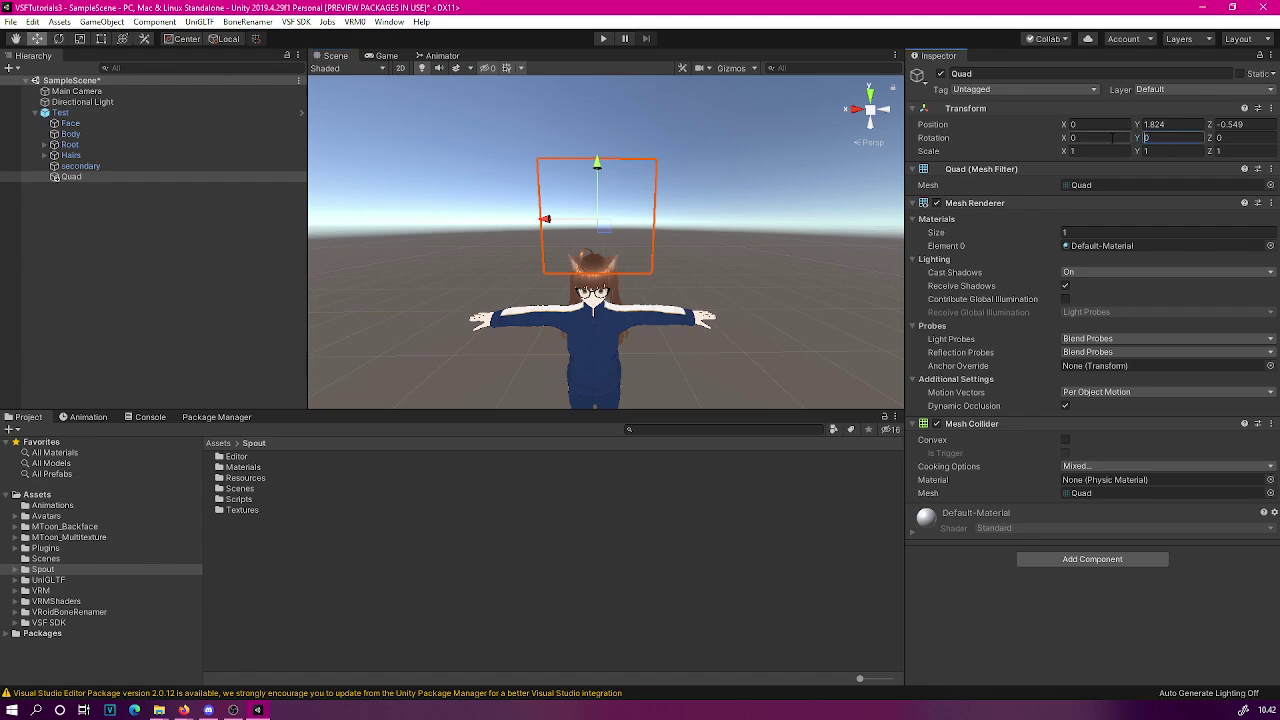
pyautogui.write('180')
pyautogui.press('Return')
# - Shift the Quad sideways beside the avatar's head and view it front-on
pyautogui.moveTo(700, 232); pyautogui.dragTo(785, 232)
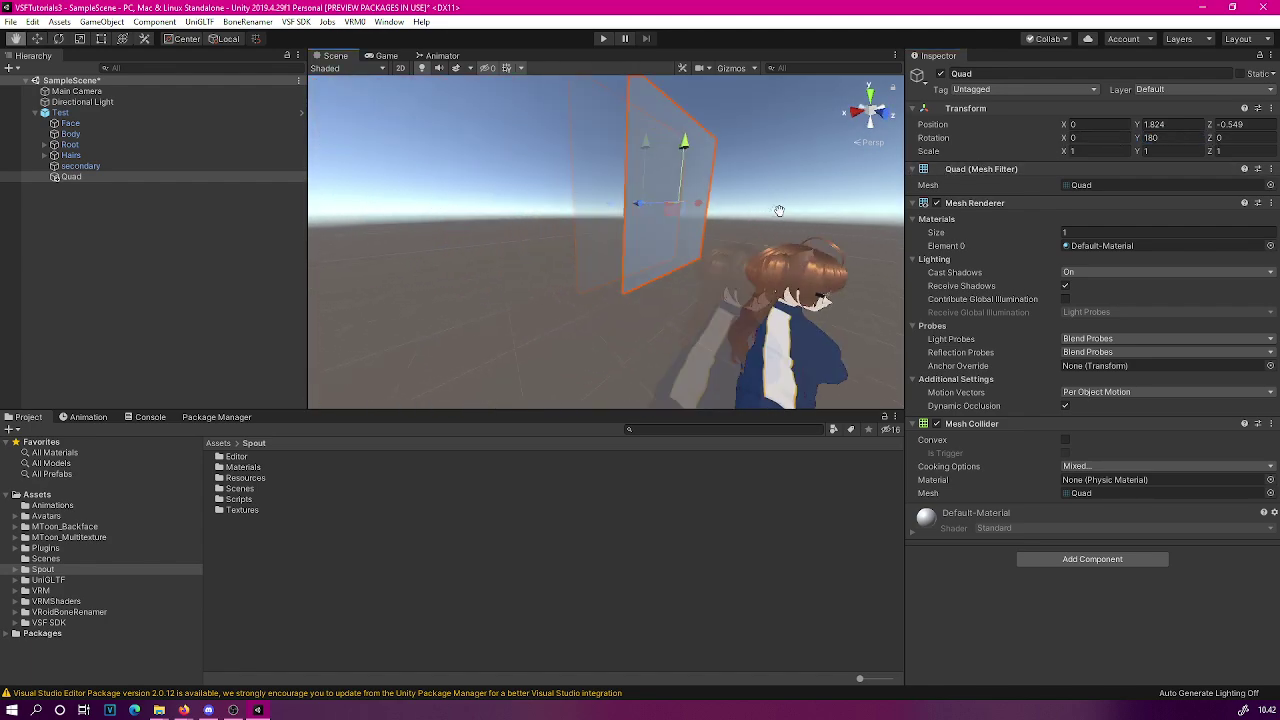
pyautogui.moveTo(779, 211); pyautogui.dragTo(700, 225)
pyautogui.press('w')
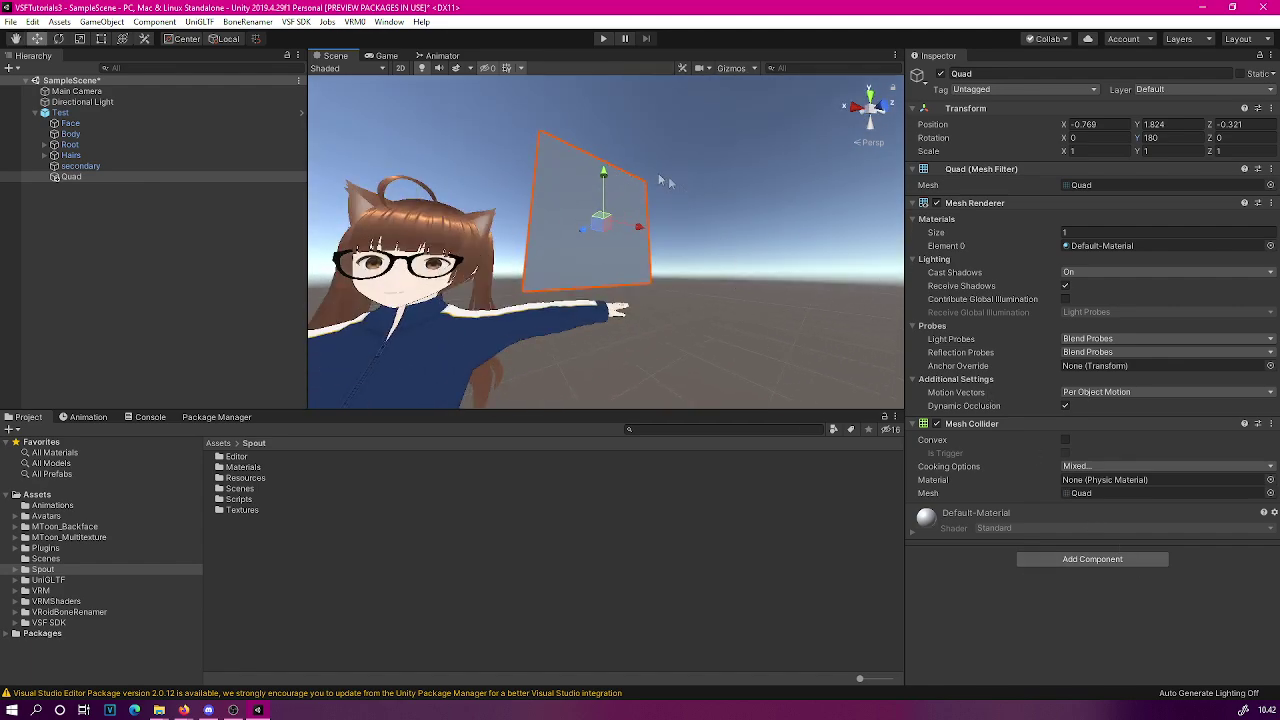
pyautogui.moveTo(610, 208); pyautogui.dragTo(715, 204)
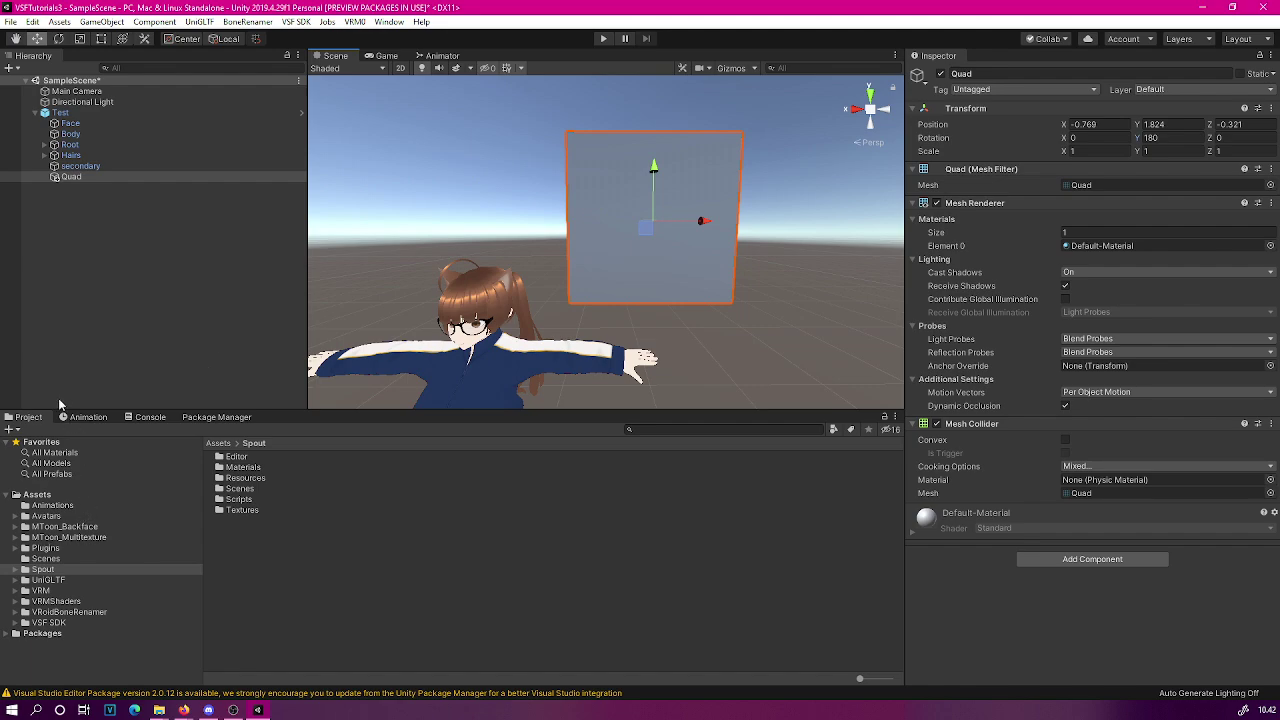
# - Create a new material named SpoutMaterial in the top-level Assets folder
pyautogui.click(37, 495)
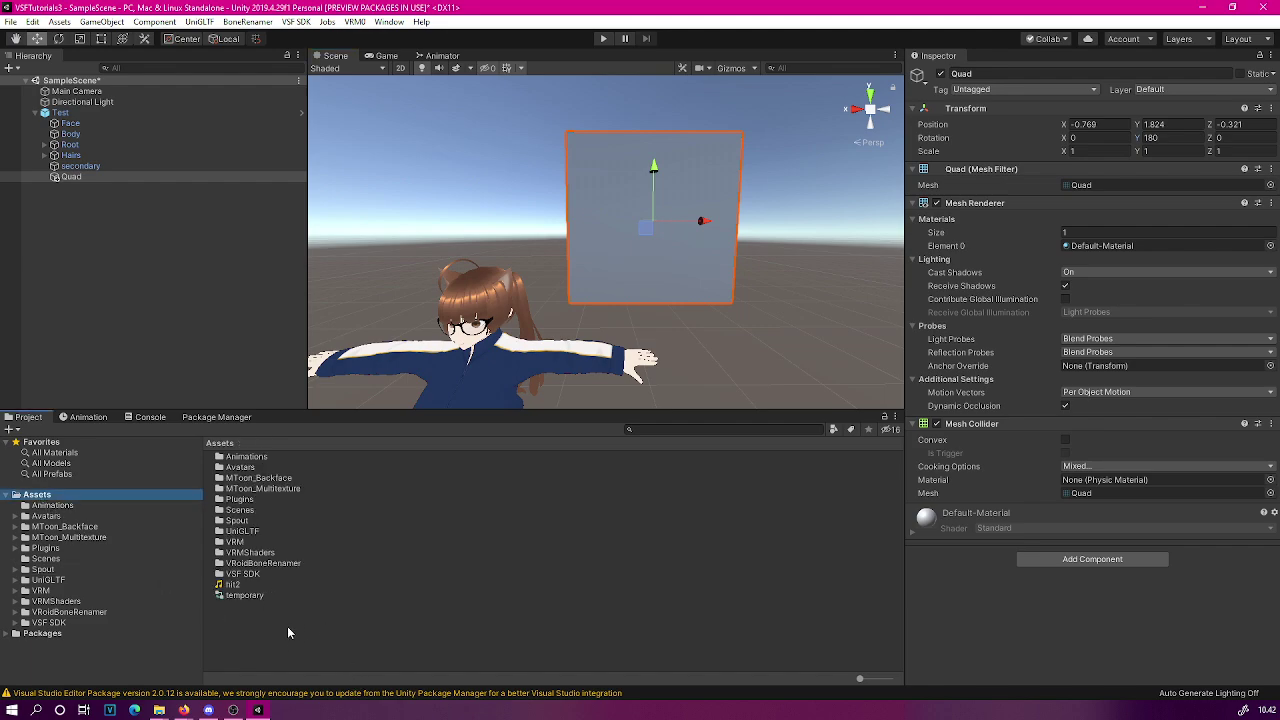
pyautogui.rightClick(288, 632)
pyautogui.moveTo(400, 252)
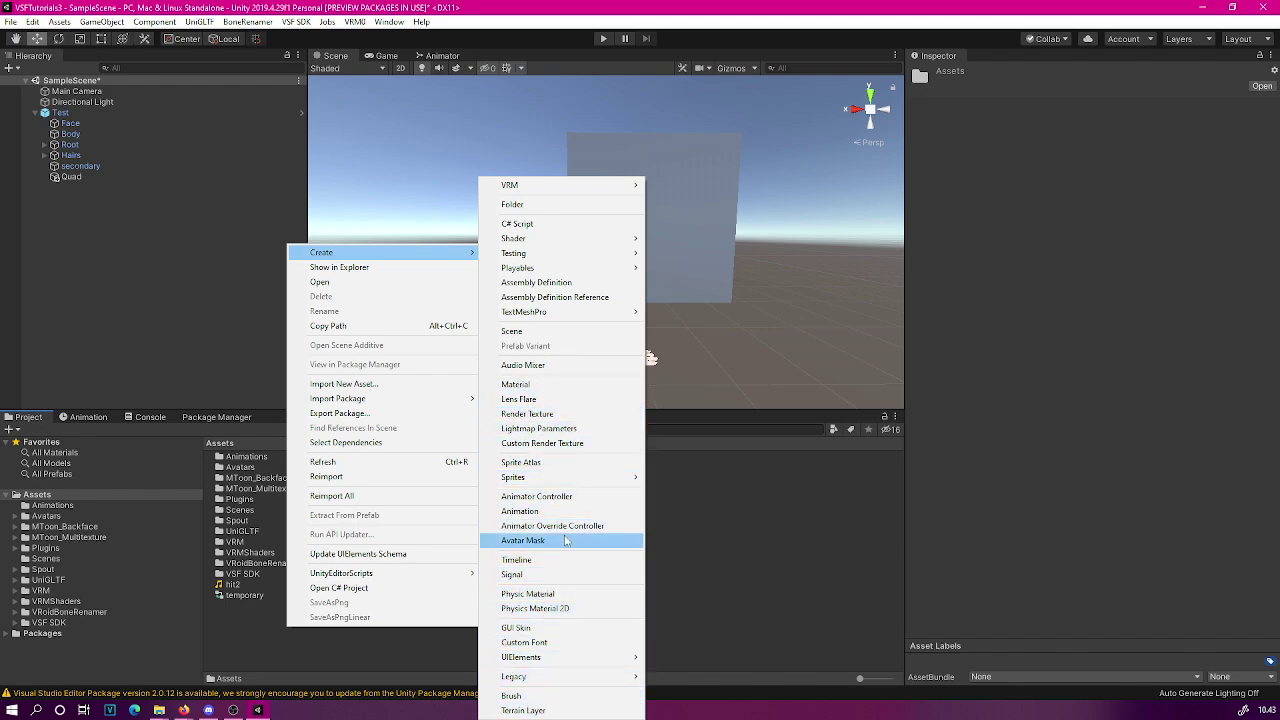
pyautogui.click(563, 385)
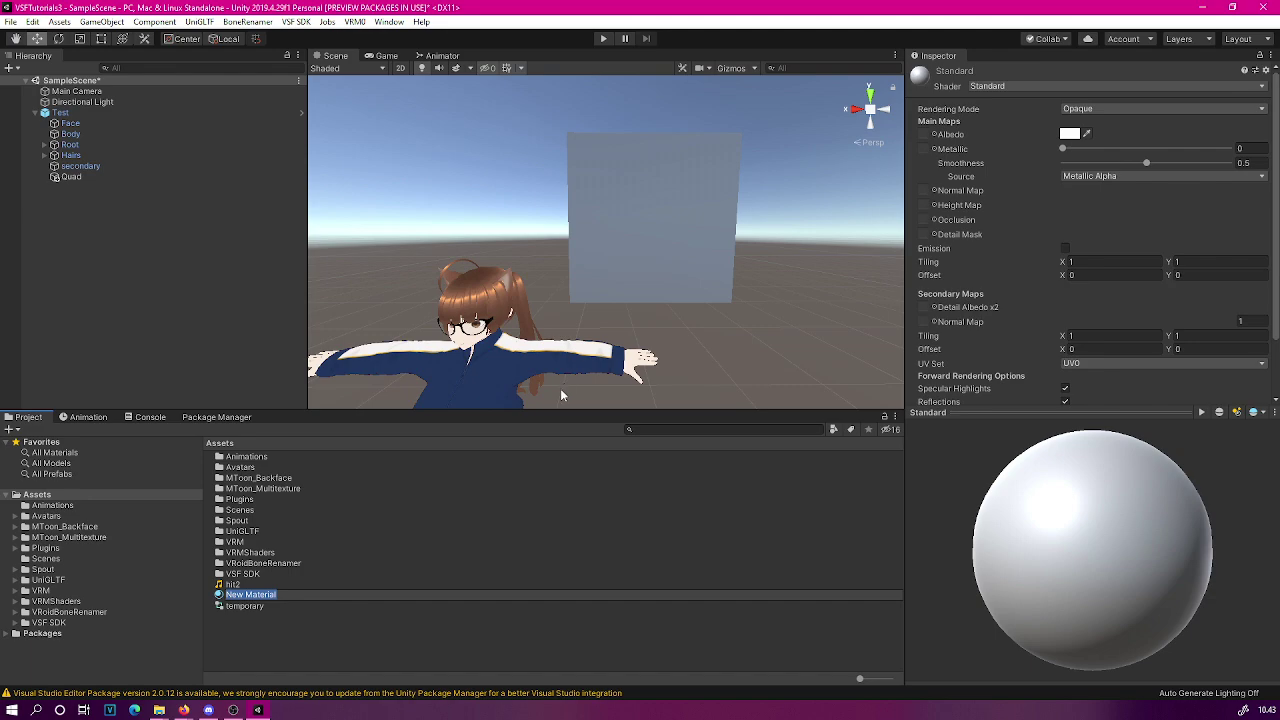
pyautogui.write('SpoutMaterial')
pyautogui.press('Return')
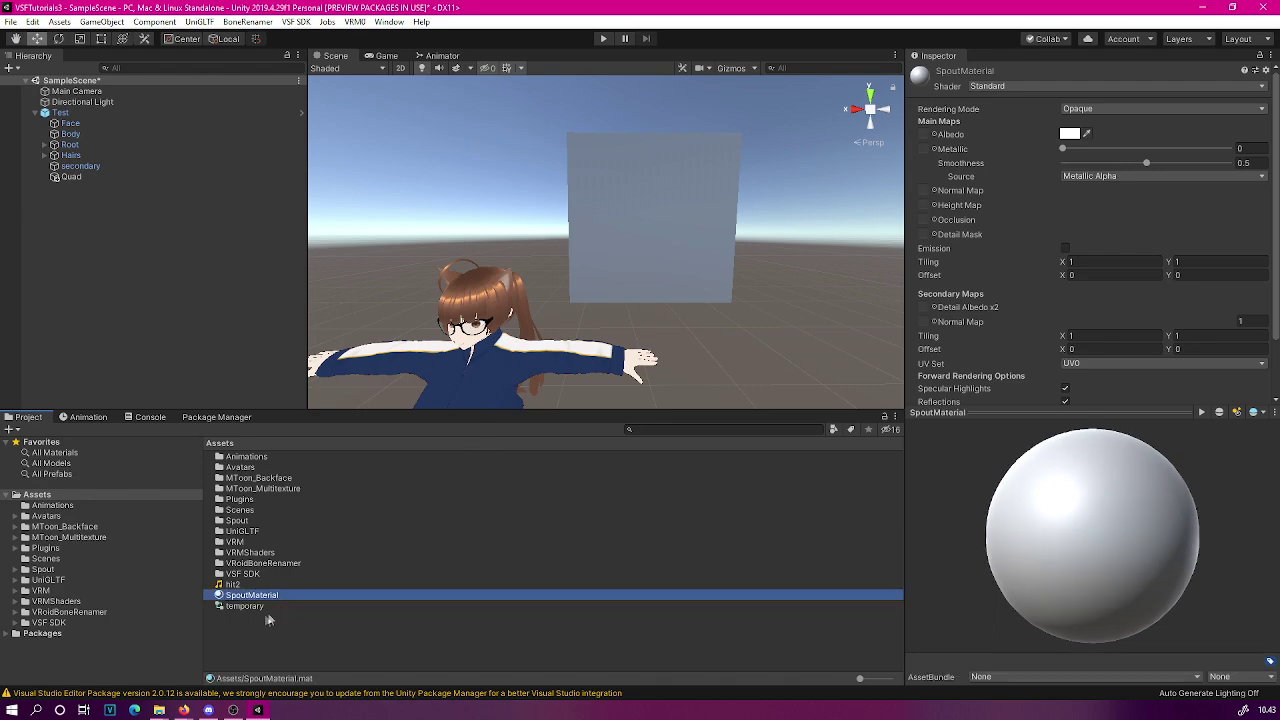
# - Set SpoutMaterial's shader to VRM/UnlitTexture and apply it to the Quad
pyautogui.click(1026, 86)
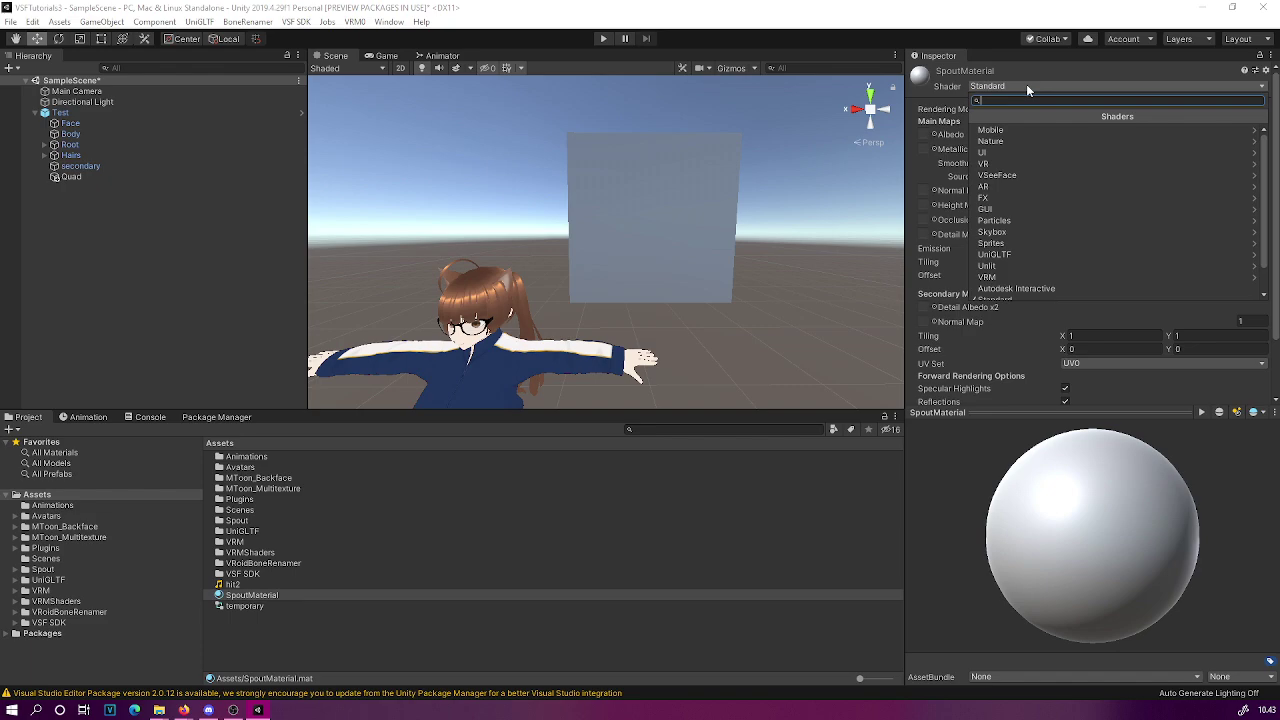
pyautogui.write('un')
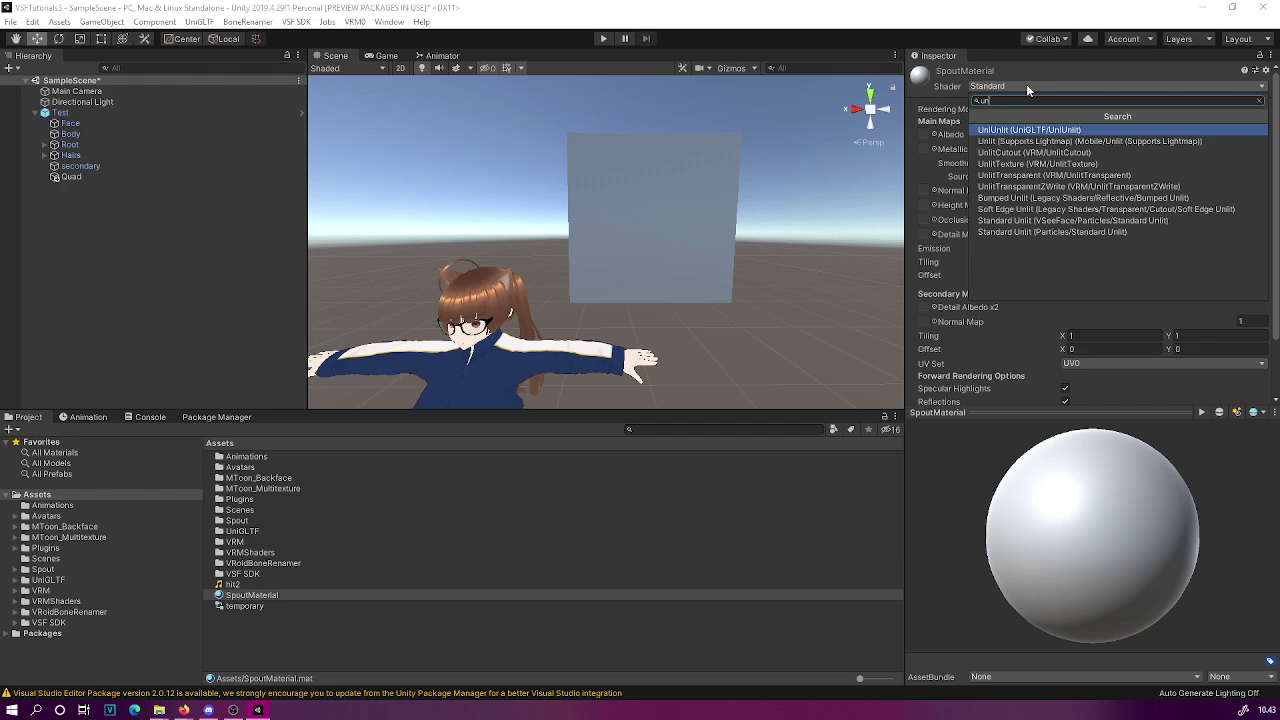
pyautogui.click(1060, 164)
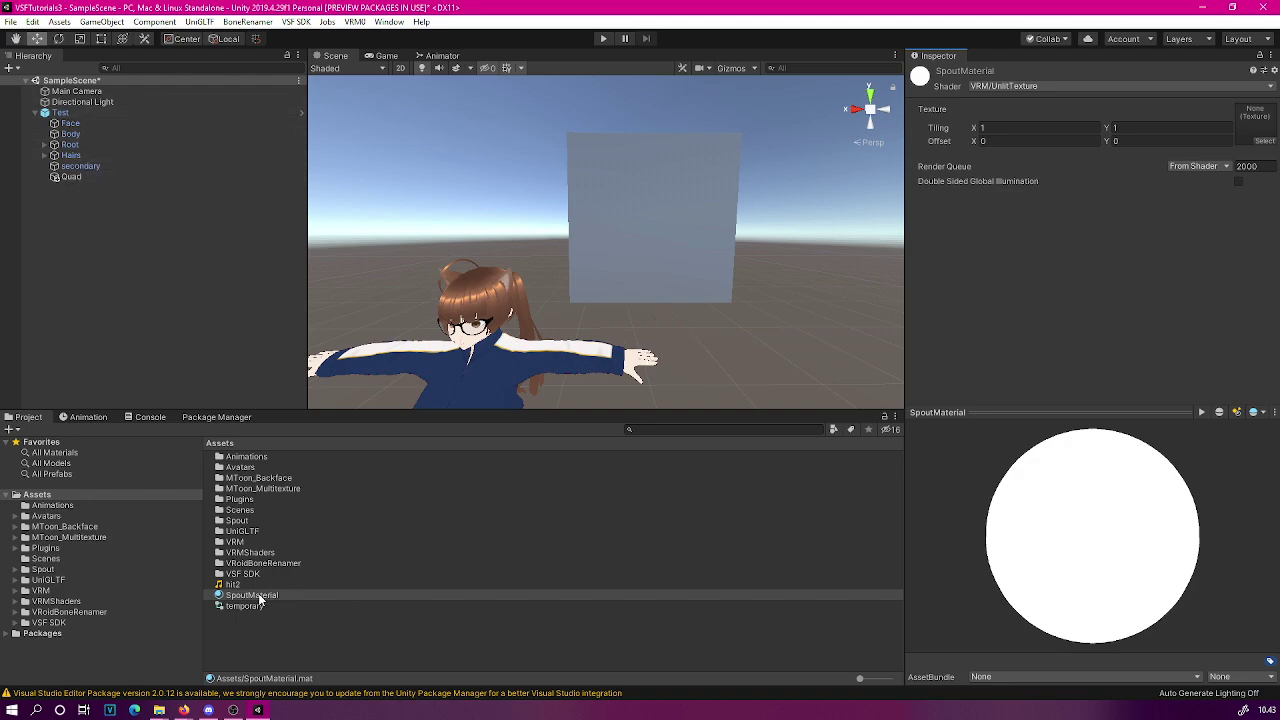
pyautogui.moveTo(252, 595); pyautogui.dragTo(663, 205)
pyautogui.scroll(-3, 680, 240)
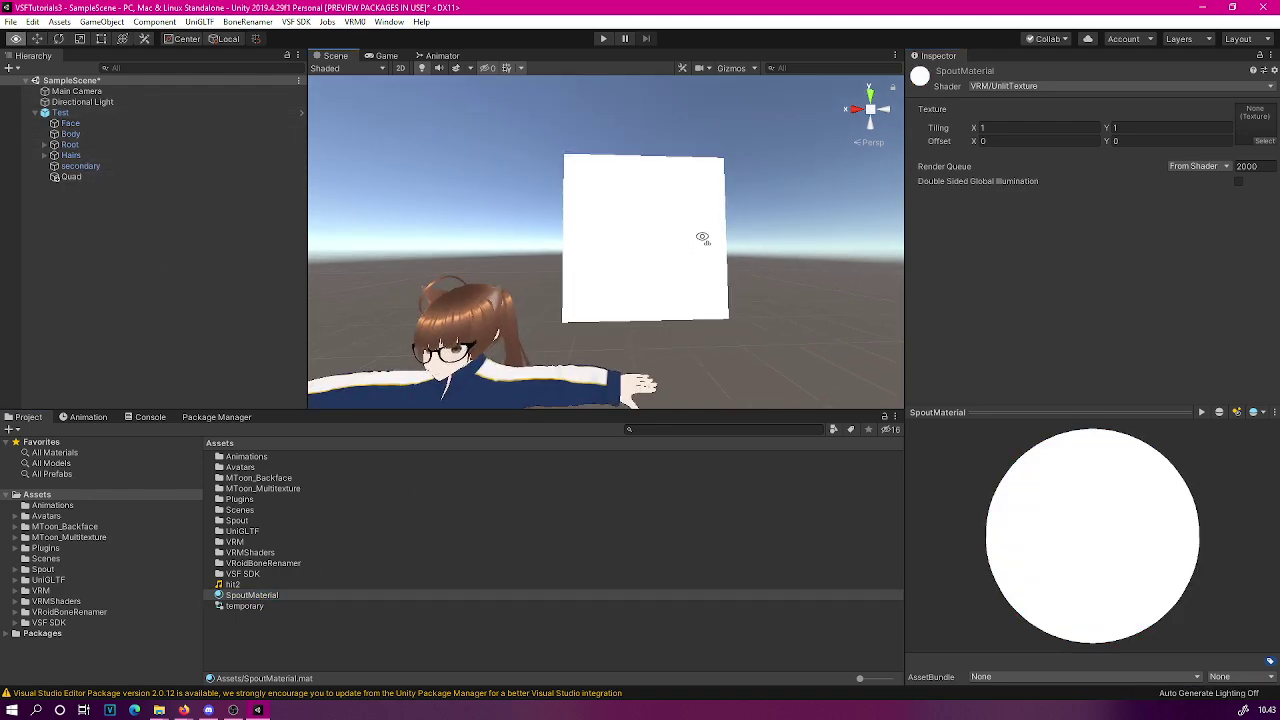
pyautogui.scroll(-3, 700, 250)
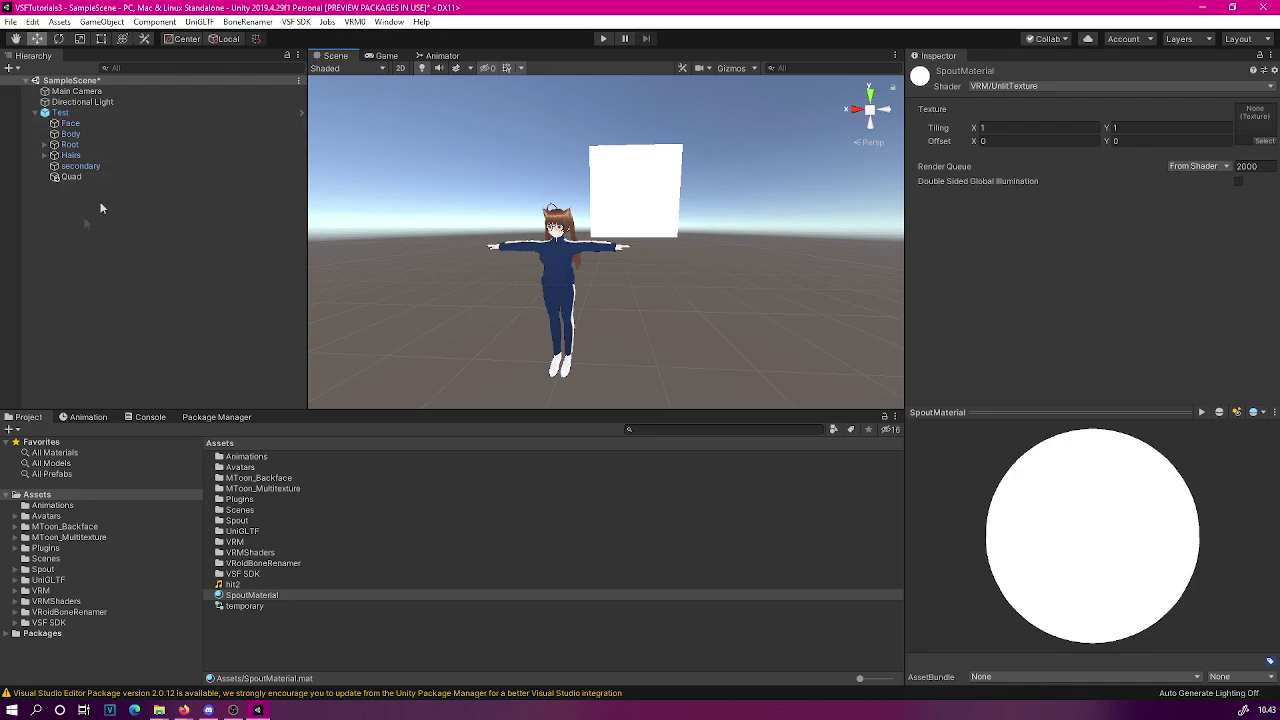
# - Create a new top-level empty GameObject and rename it Spout
pyautogui.click(66, 246)
pyautogui.click(35, 113)
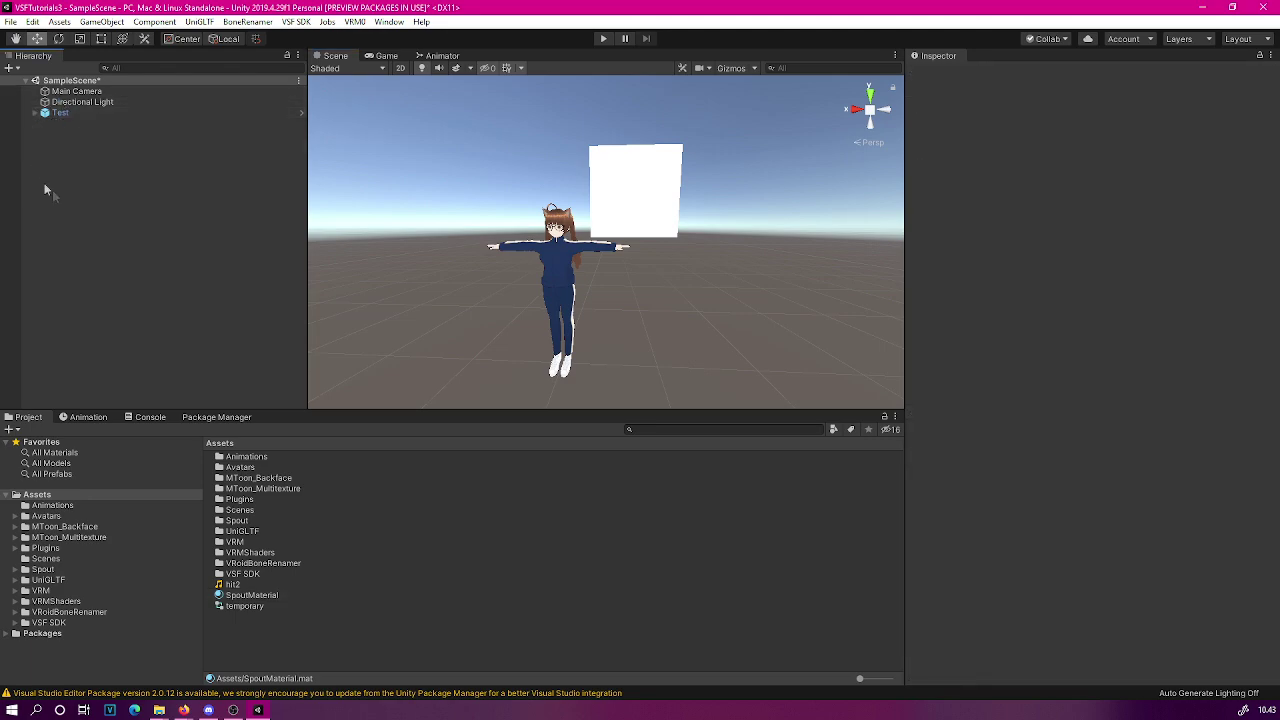
pyautogui.rightClick(63, 173)
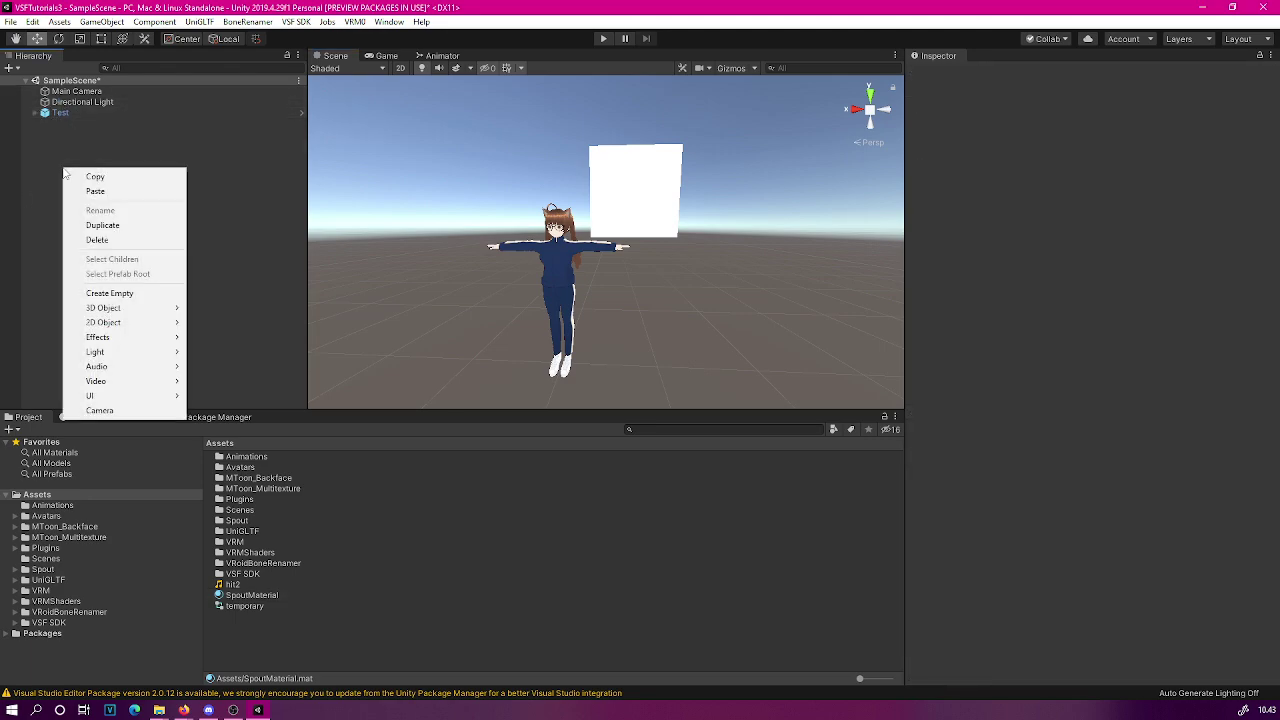
pyautogui.moveTo(145, 316)
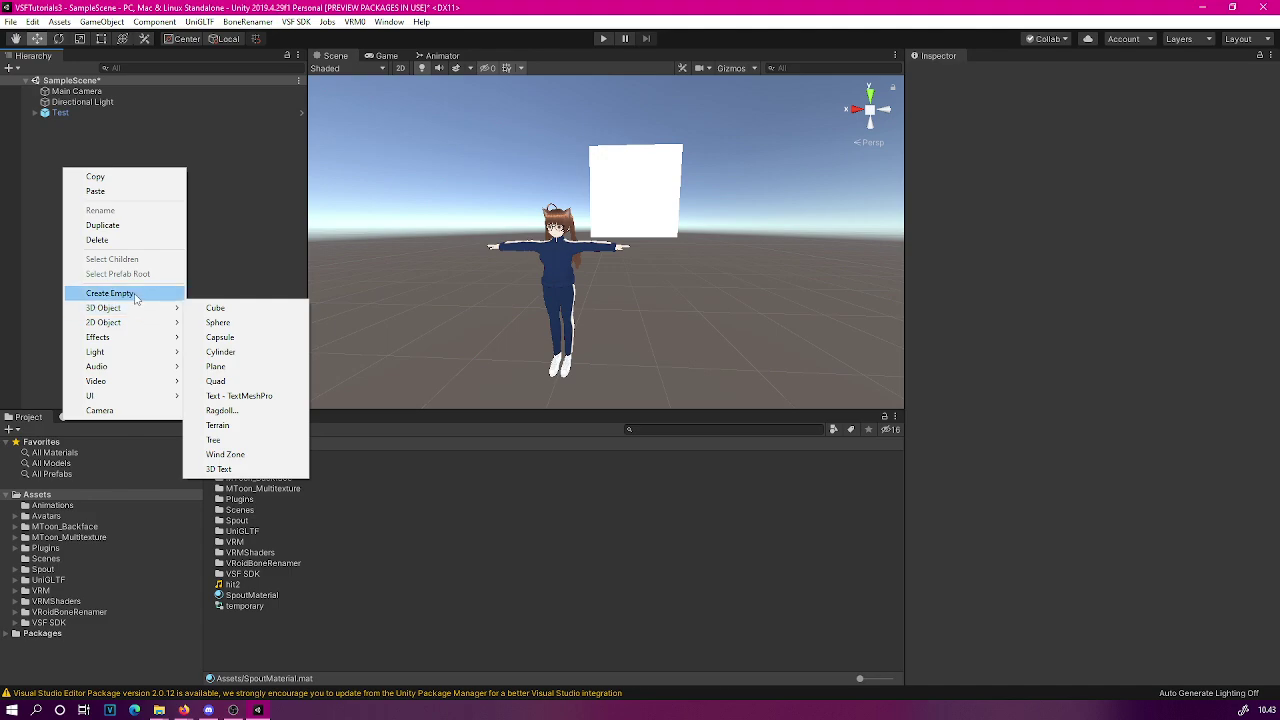
pyautogui.click(109, 293)
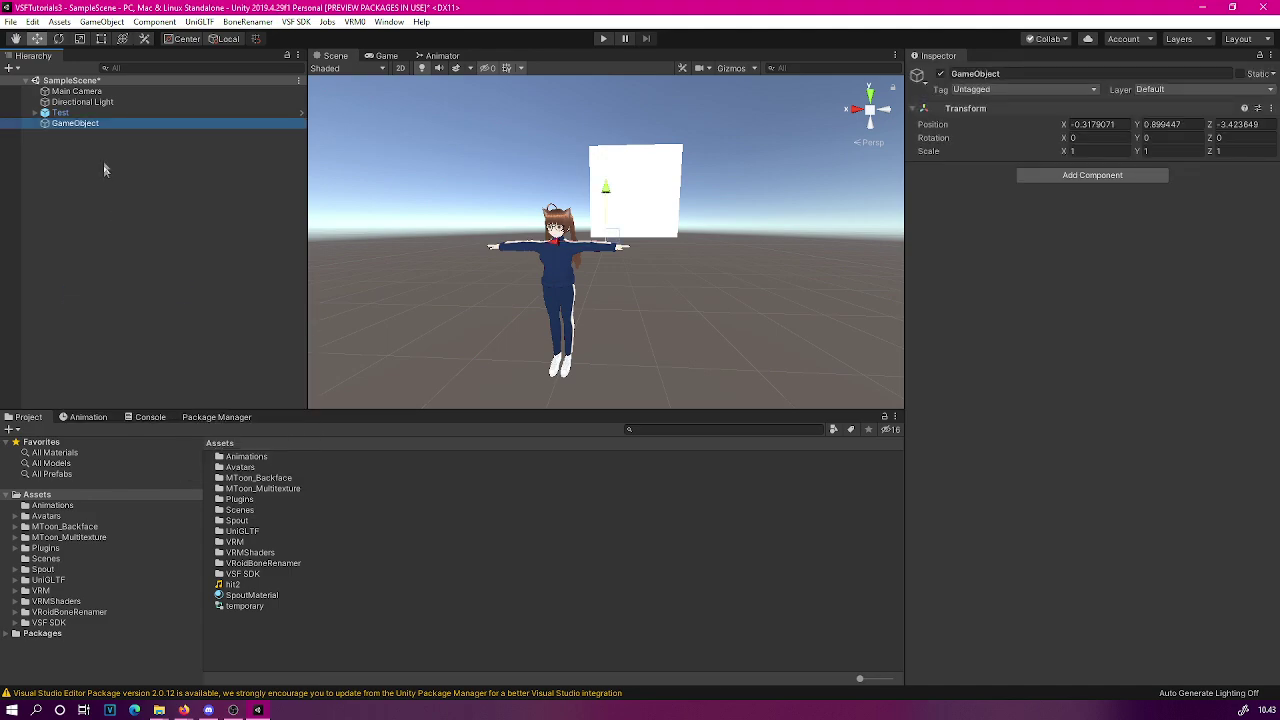
pyautogui.click(1034, 73)
pyautogui.write('Spout')
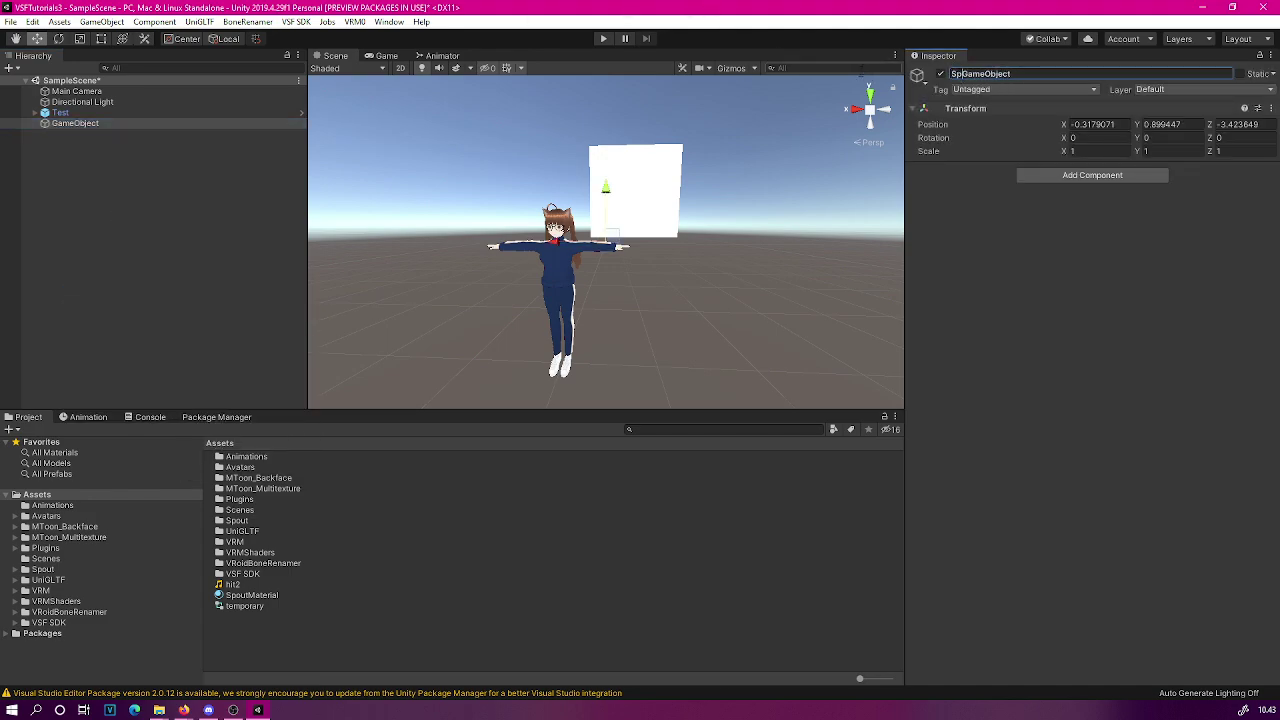
pyautogui.press('Delete')
pyautogui.press('Delete')
pyautogui.press('Delete')
pyautogui.press('Delete')
pyautogui.press('Delete')
pyautogui.press('Delete')
pyautogui.press('Delete')
pyautogui.press('Delete')
pyautogui.press('Delete')
pyautogui.press('Delete')
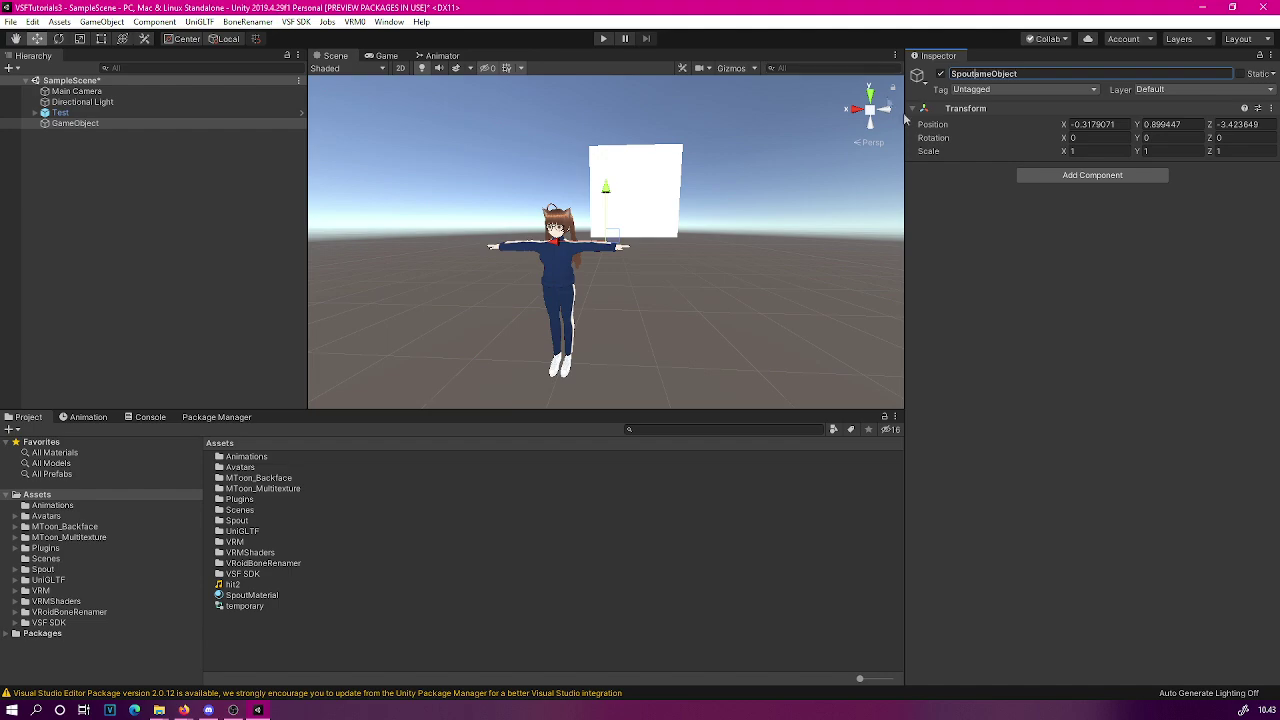
pyautogui.press('Return')
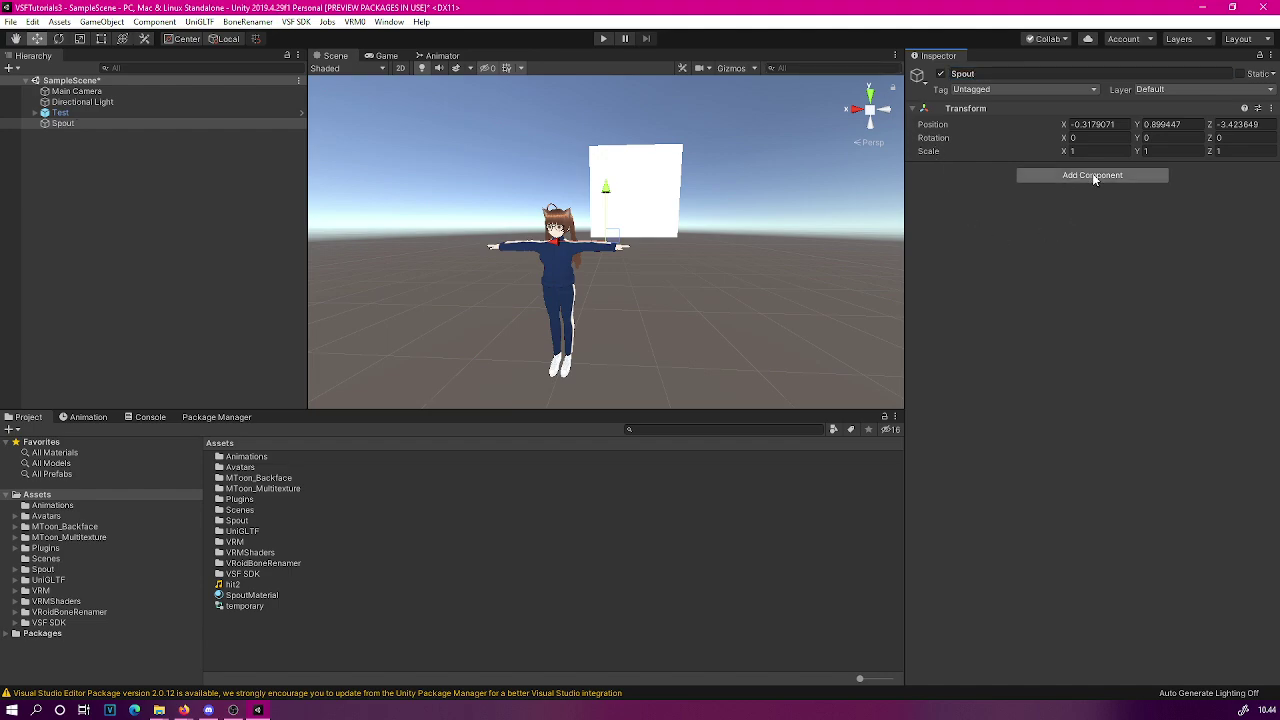
# - Add the Spout script component to the Spout object and return to the Scene view
pyautogui.click(1093, 176)
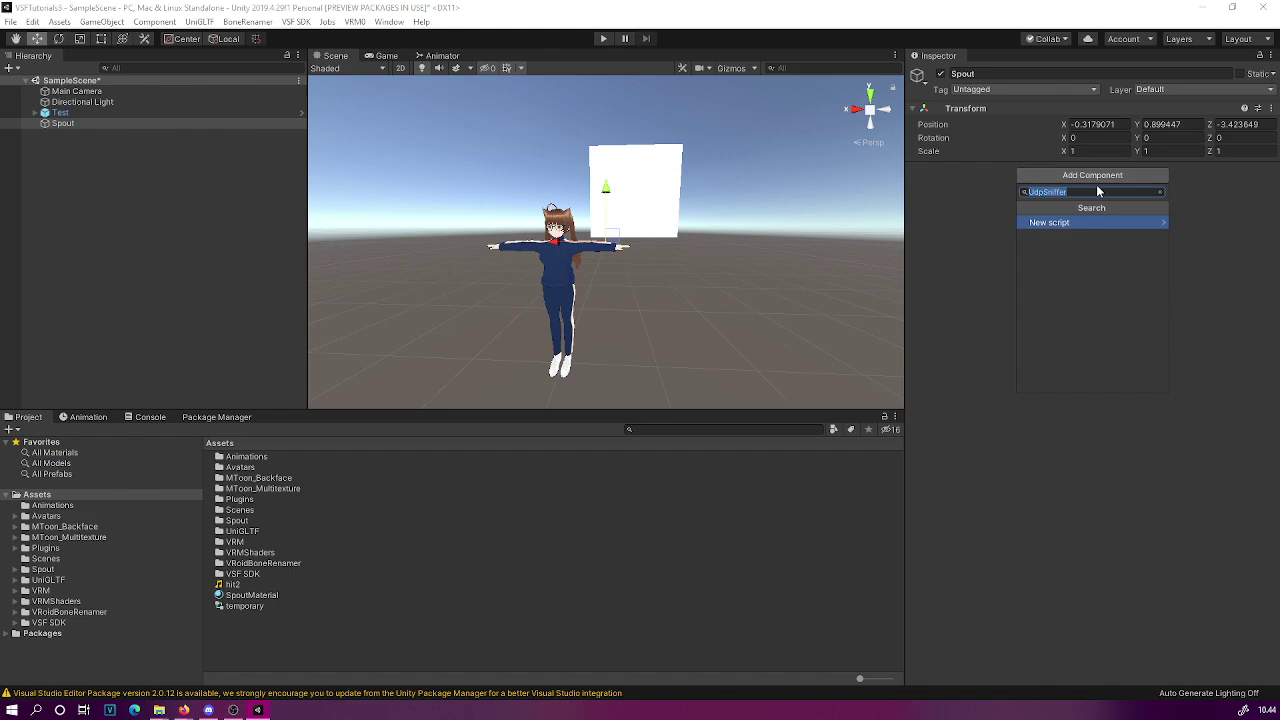
pyautogui.write('spout')
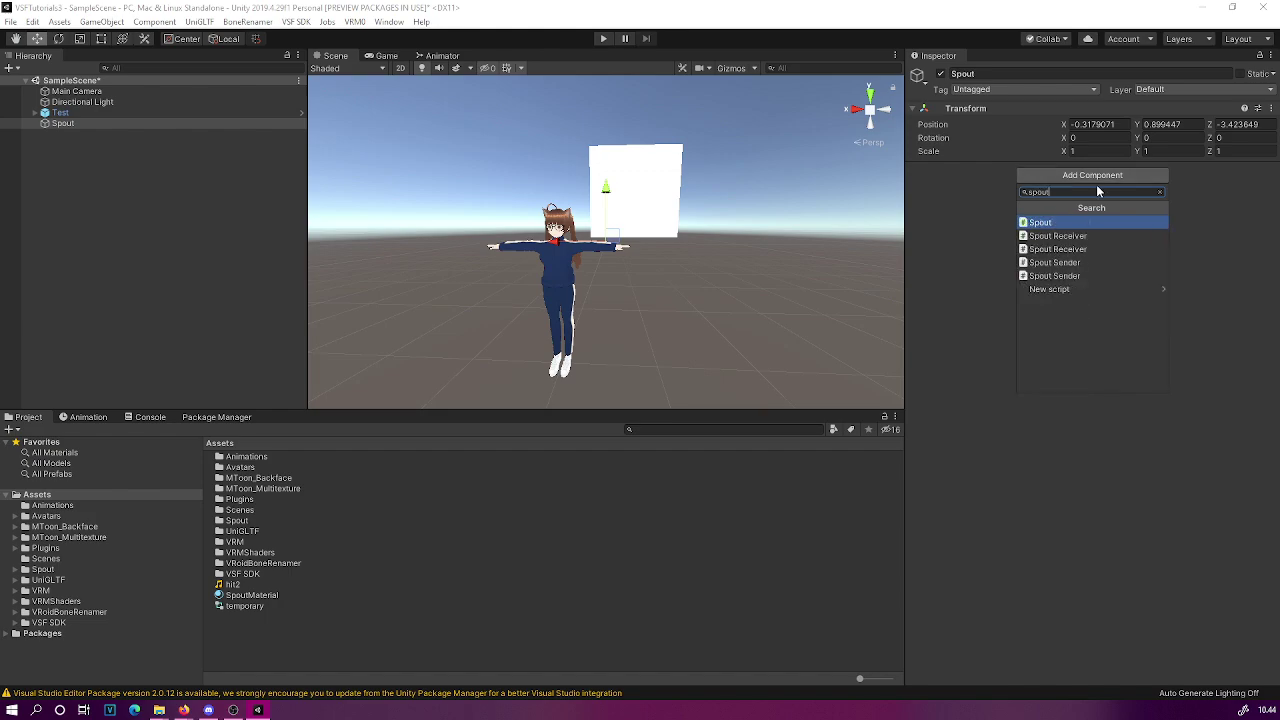
pyautogui.click(1046, 222)
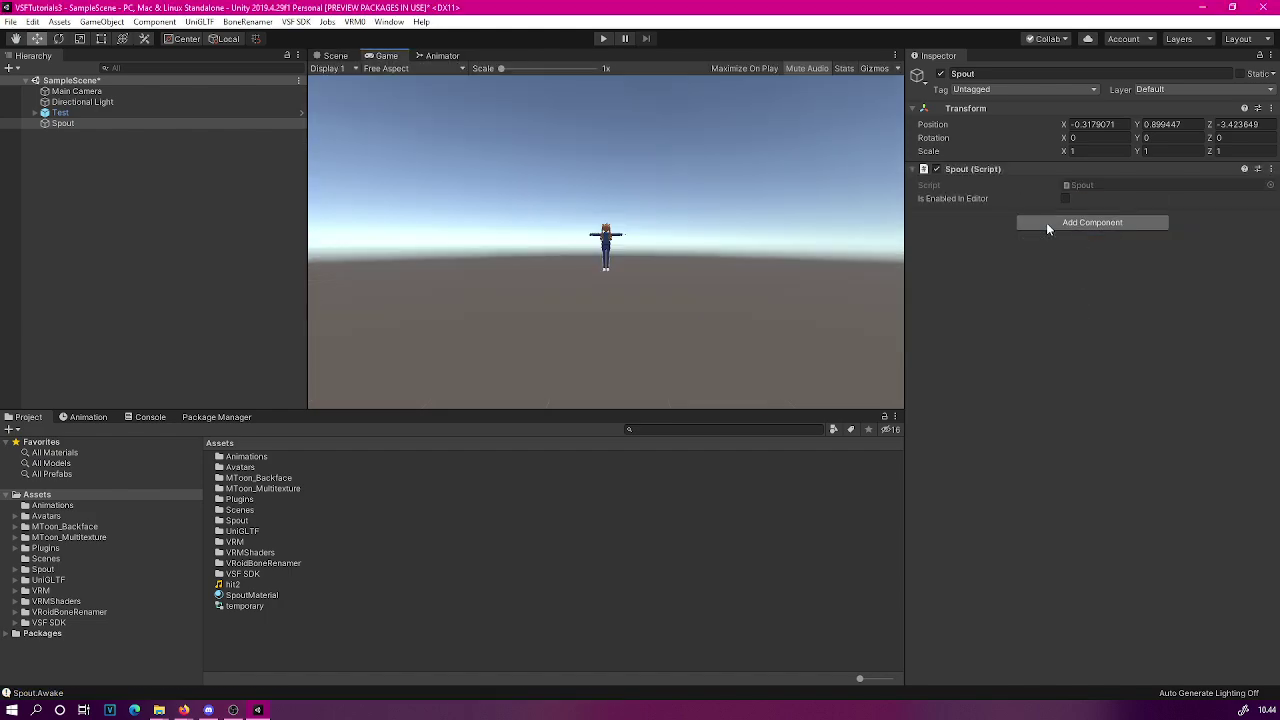
pyautogui.click(334, 56)
pyautogui.moveTo(709, 210); pyautogui.dragTo(745, 222)
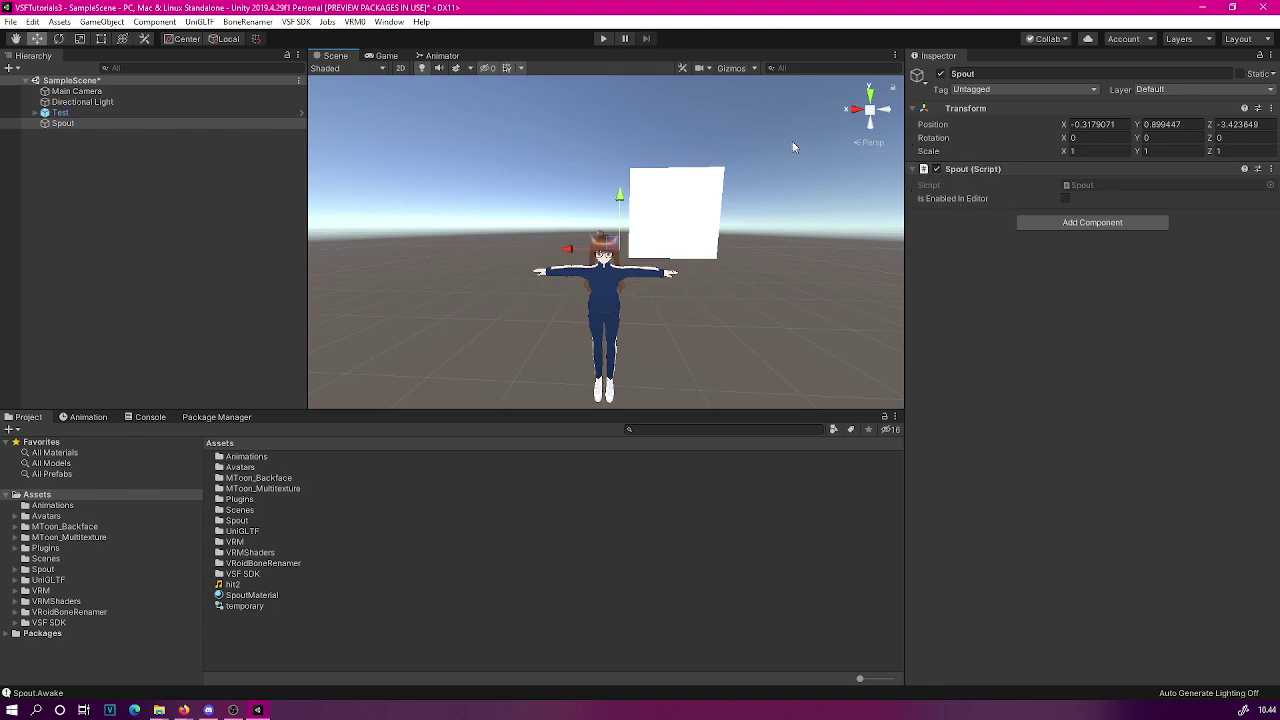
pyautogui.moveTo(732, 196); pyautogui.dragTo(731, 200)
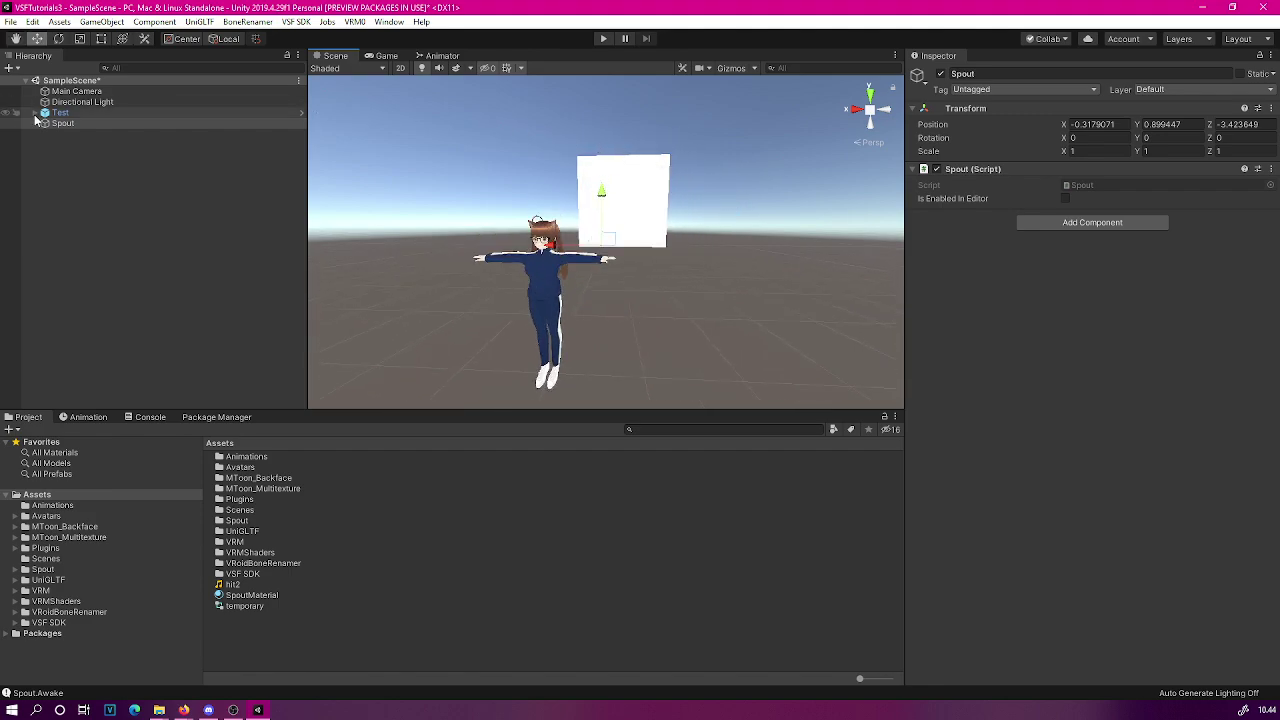
# - Give the Quad a Spout Receiver script, removing the first one added and re-adding it
pyautogui.click(646, 177)
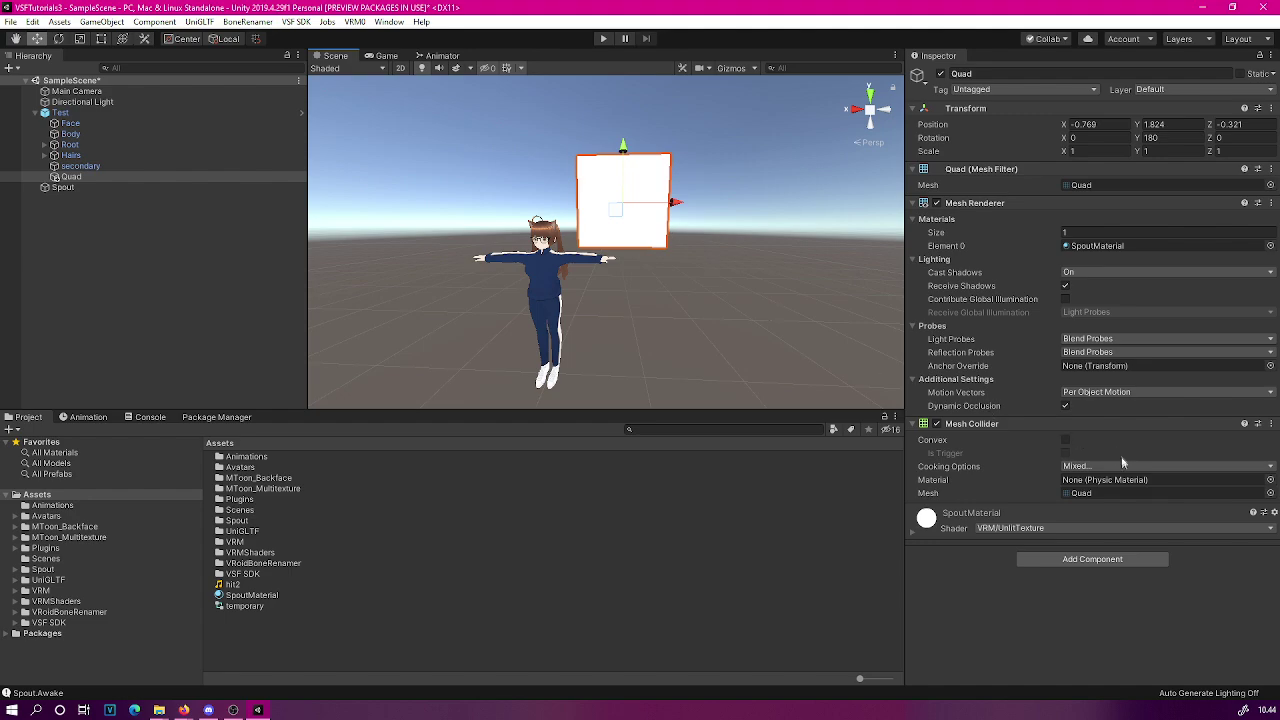
pyautogui.click(1086, 562)
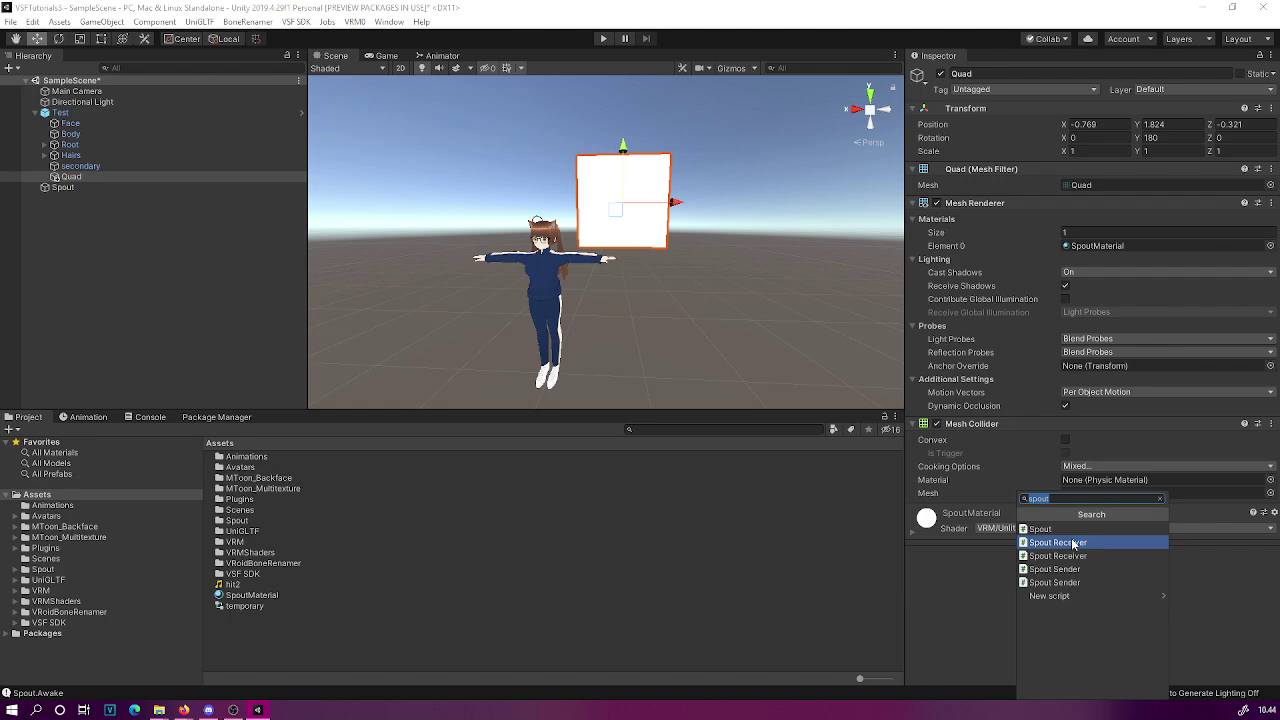
pyautogui.click(1074, 543)
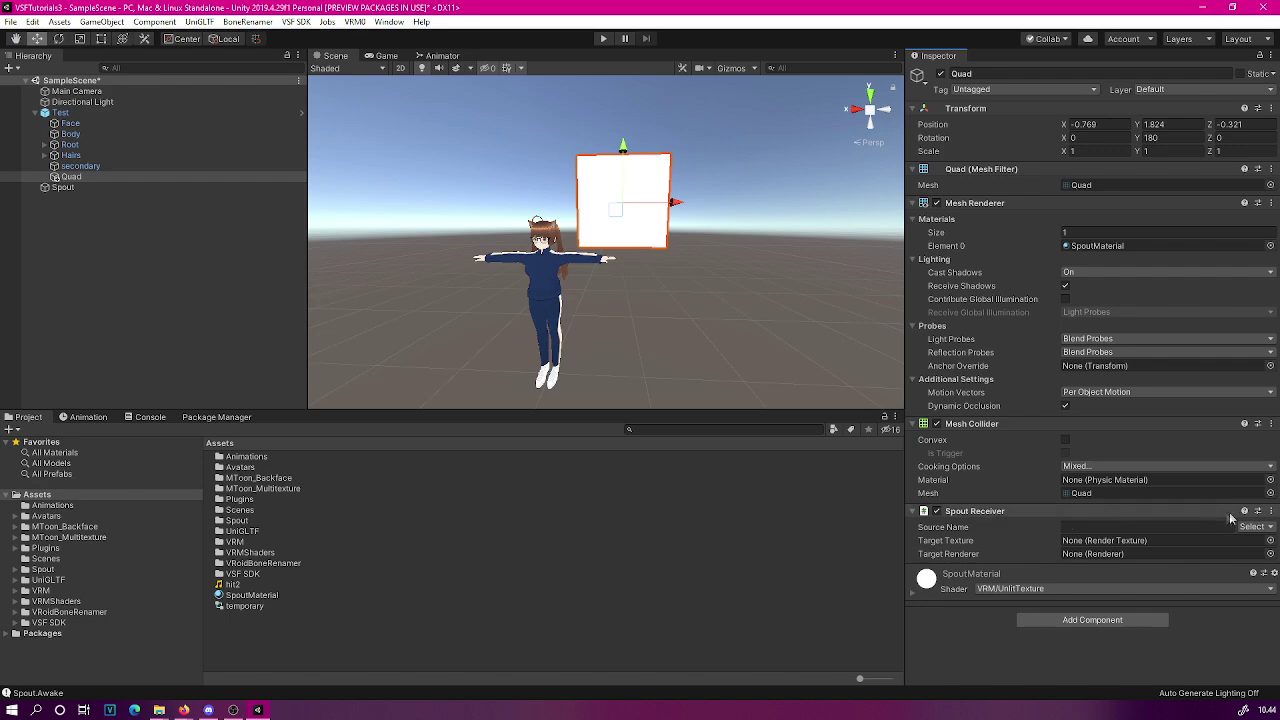
pyautogui.rightClick(1075, 514)
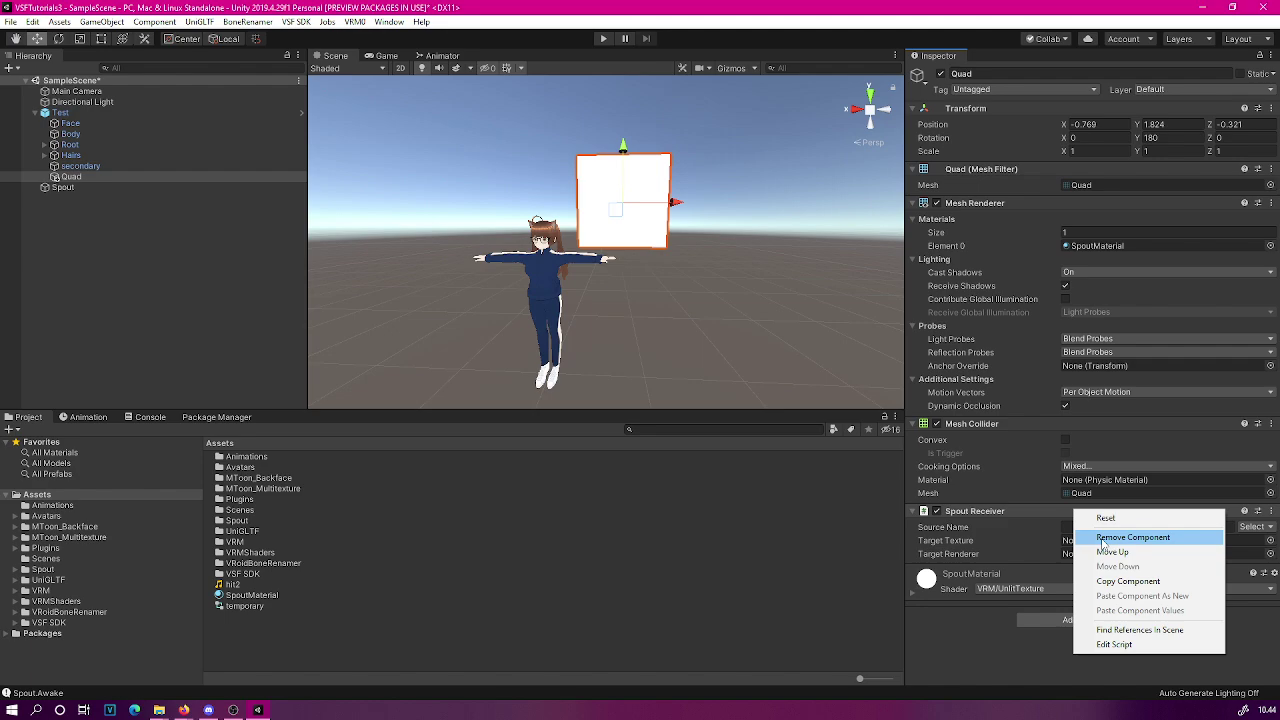
pyautogui.click(1101, 540)
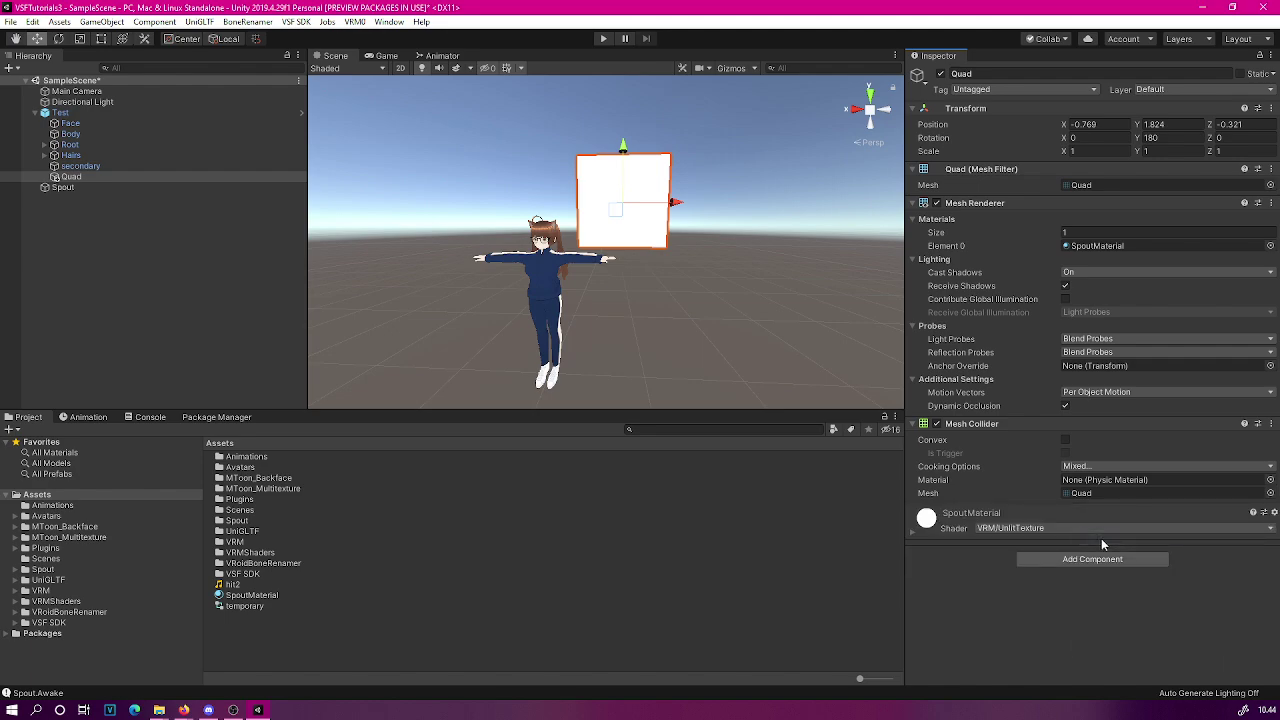
pyautogui.click(1077, 560)
pyautogui.click(1066, 556)
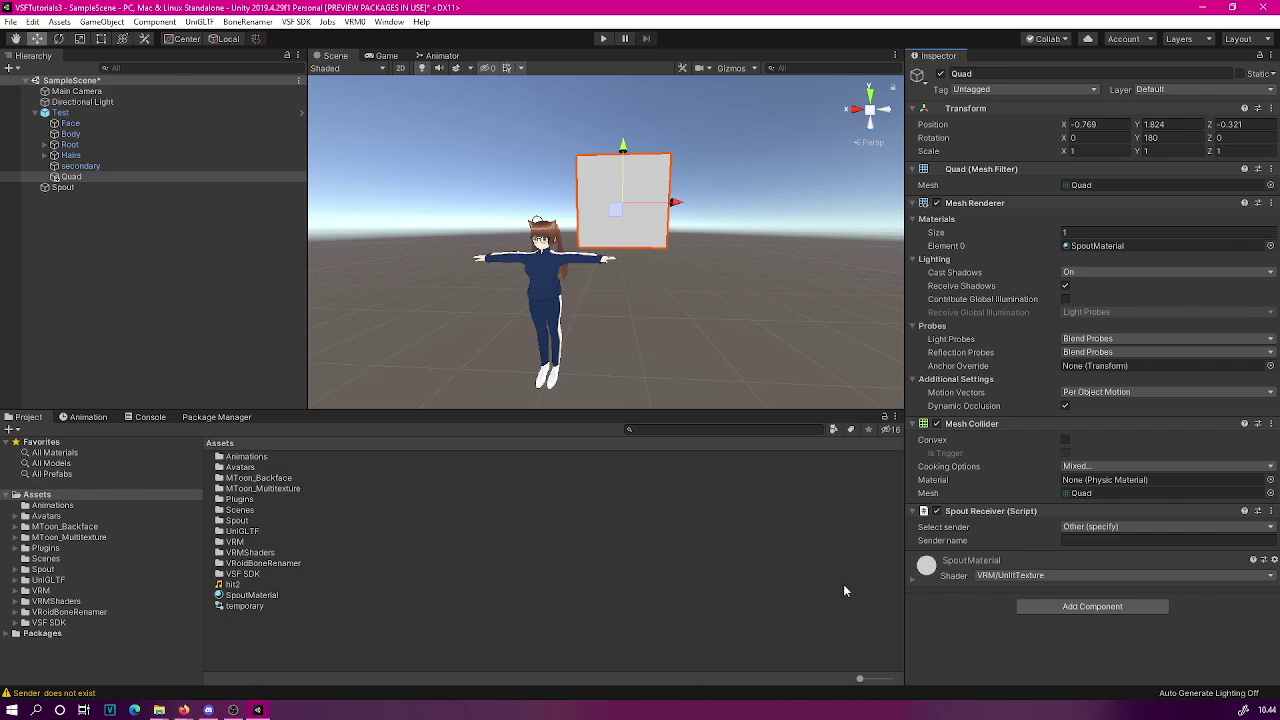
# - Set the Quad's Spout Receiver sender to Other (specify) with the sender name SpoutChat
pyautogui.scroll(3, 783, 237)
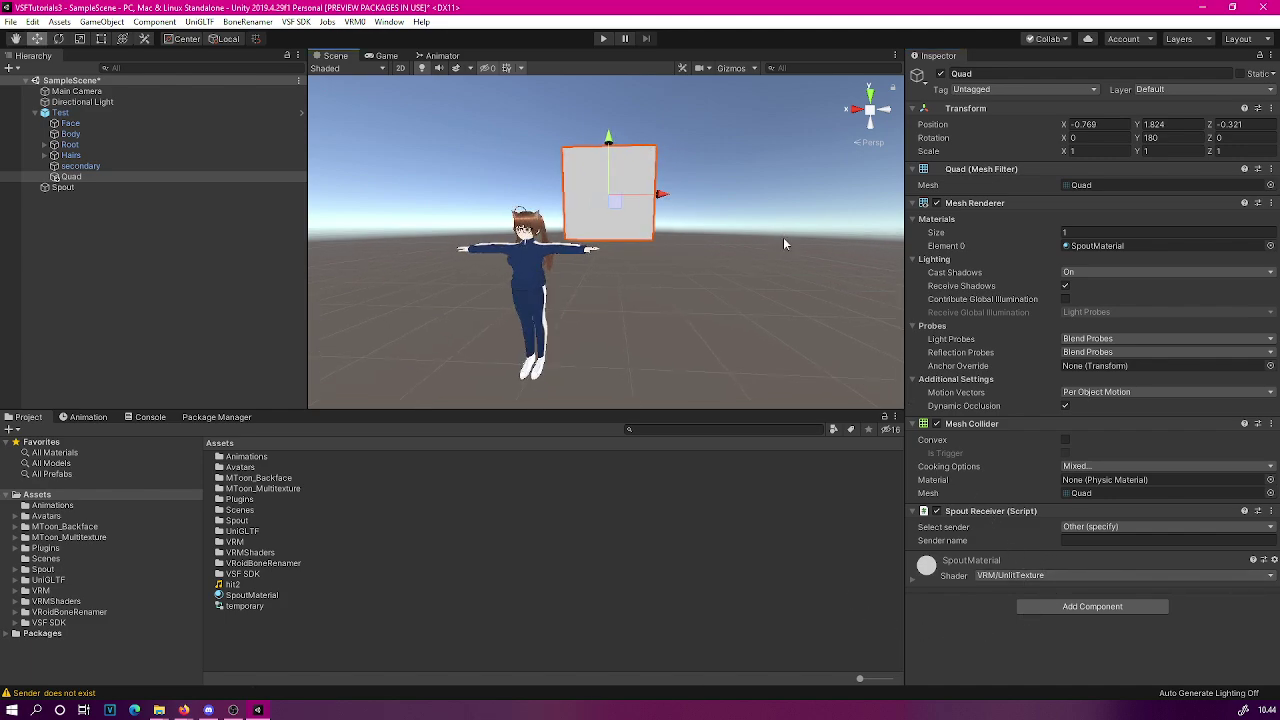
pyautogui.scroll(5, 708, 204)
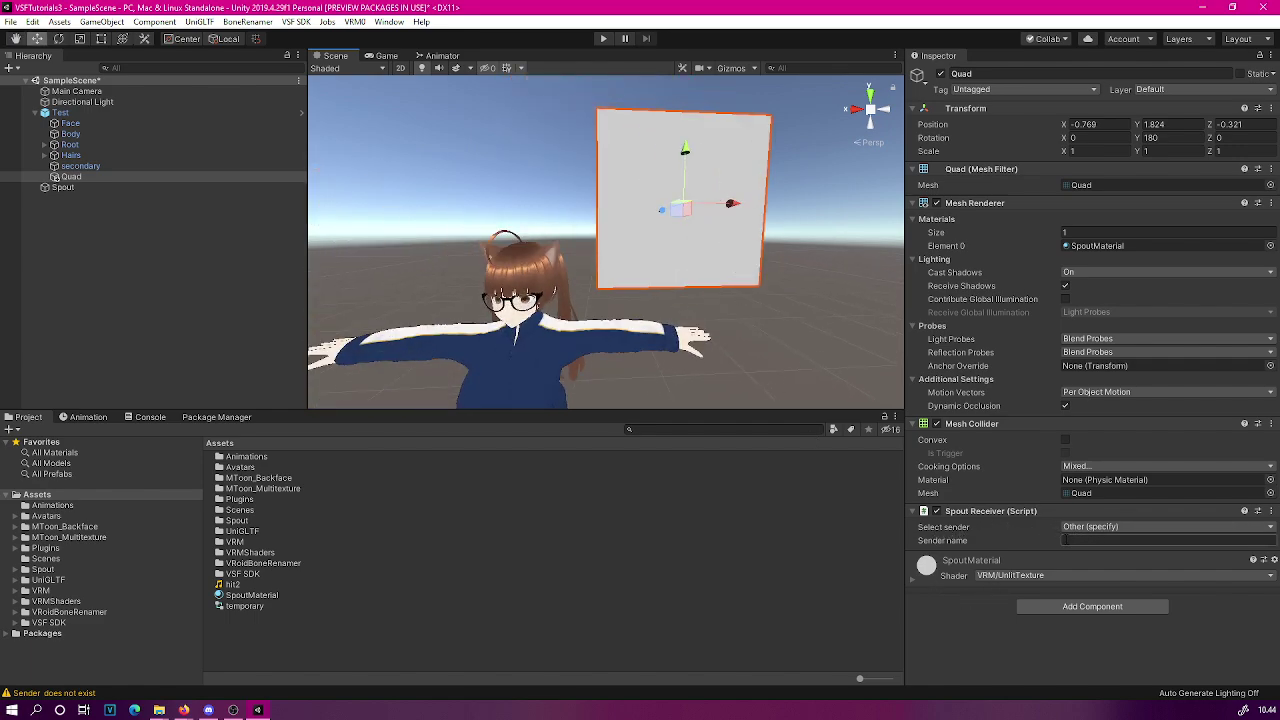
pyautogui.click(1080, 527)
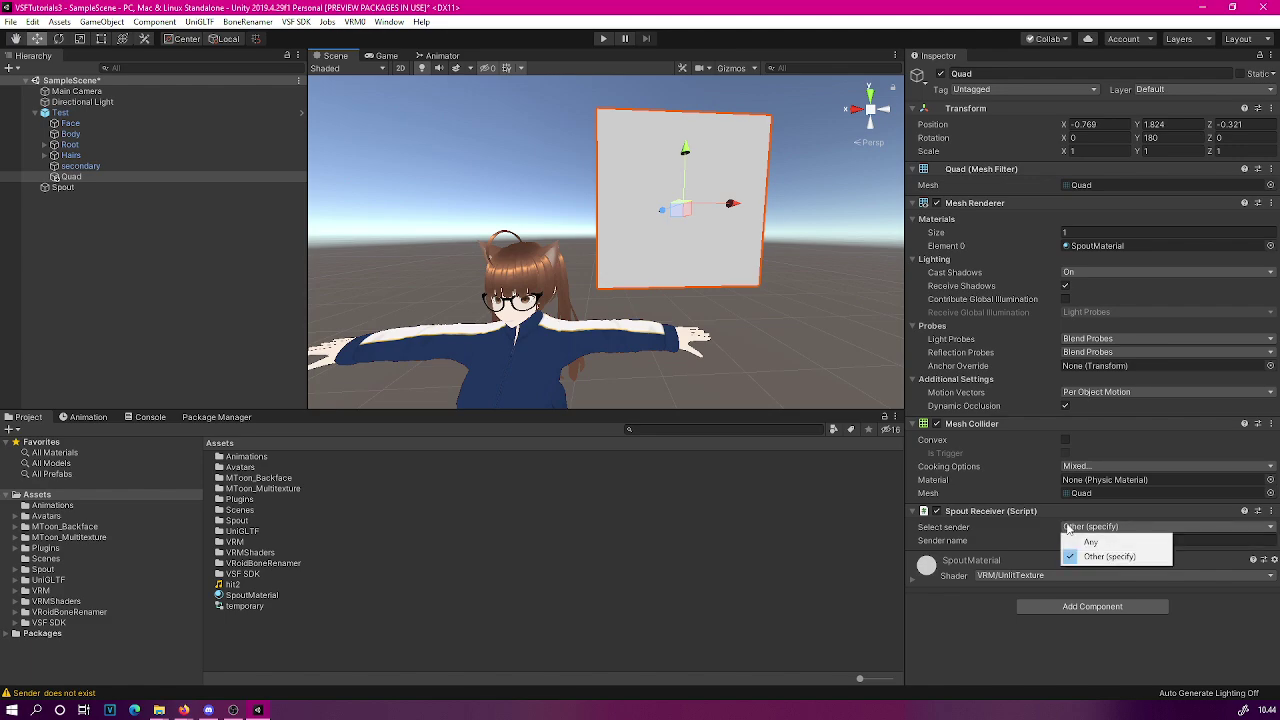
pyautogui.click(1091, 546)
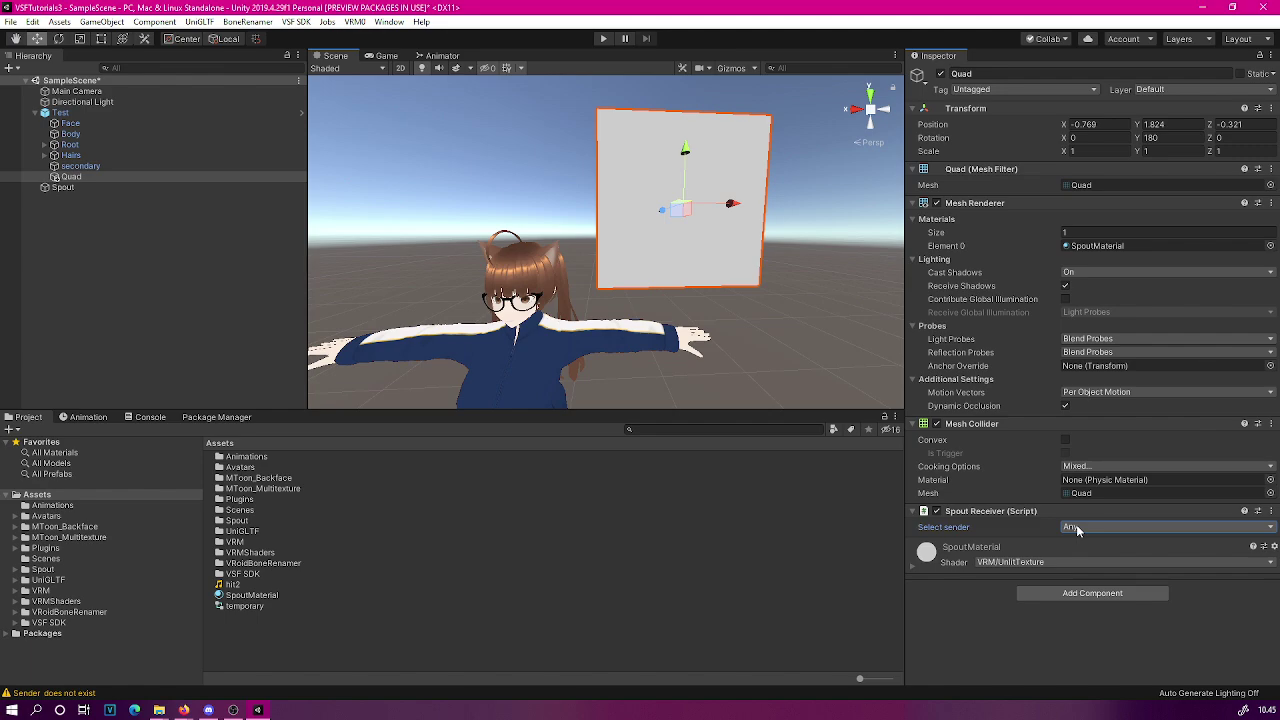
pyautogui.click(1076, 528)
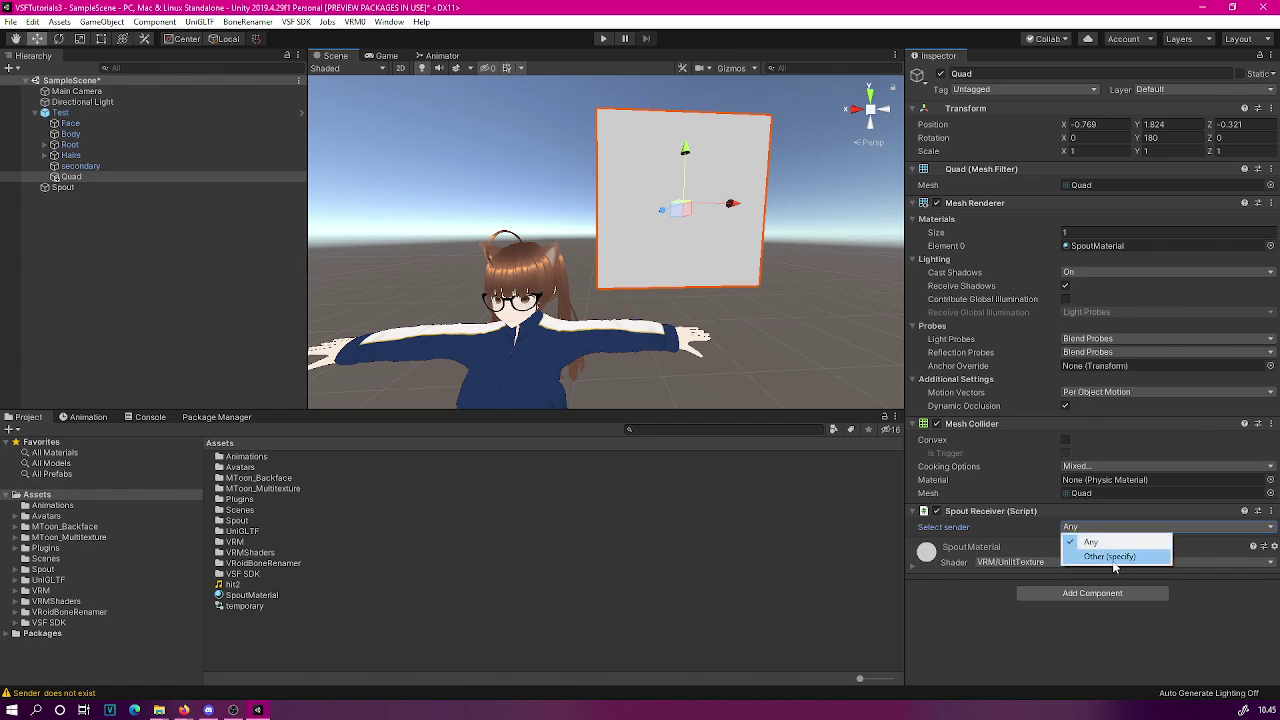
pyautogui.click(1113, 556)
pyautogui.click(1101, 541)
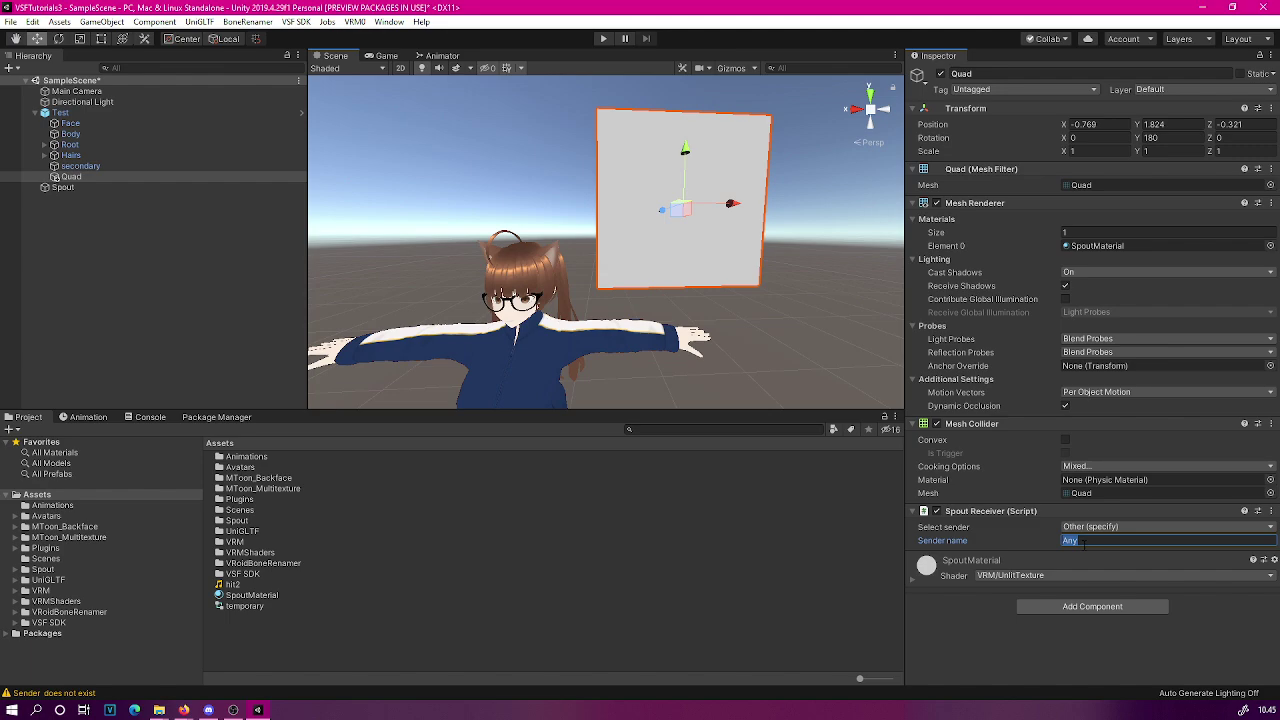
pyautogui.write('SpoutChat')
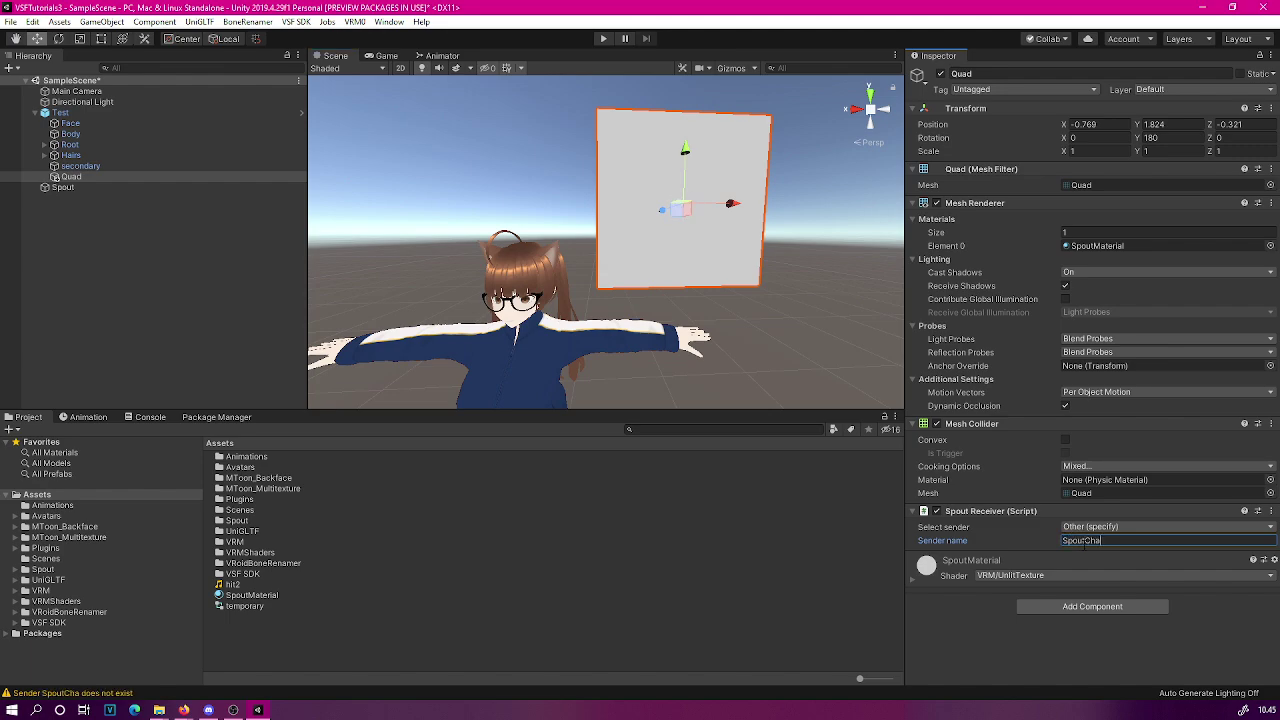
pyautogui.click(1070, 632)
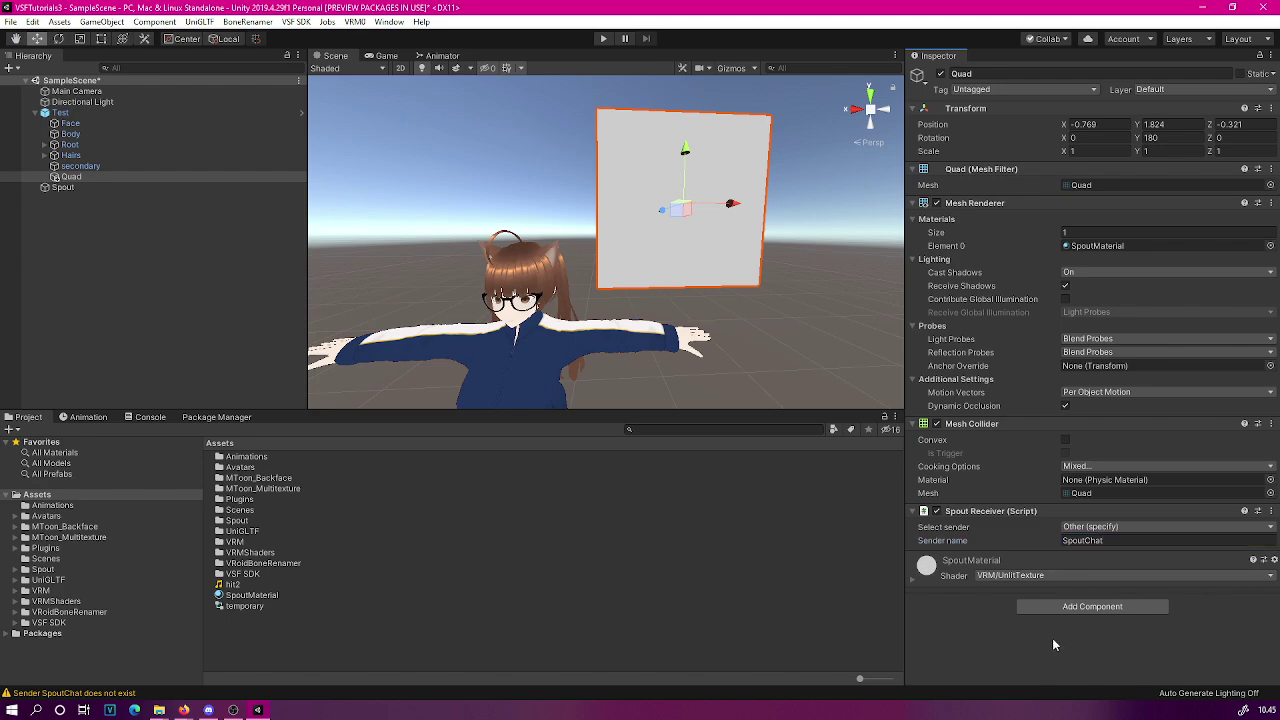
# - Run Play mode, orbit to inspect the Quad's mirrored chat feed, then stop playing
pyautogui.scroll(-2, 713, 285)
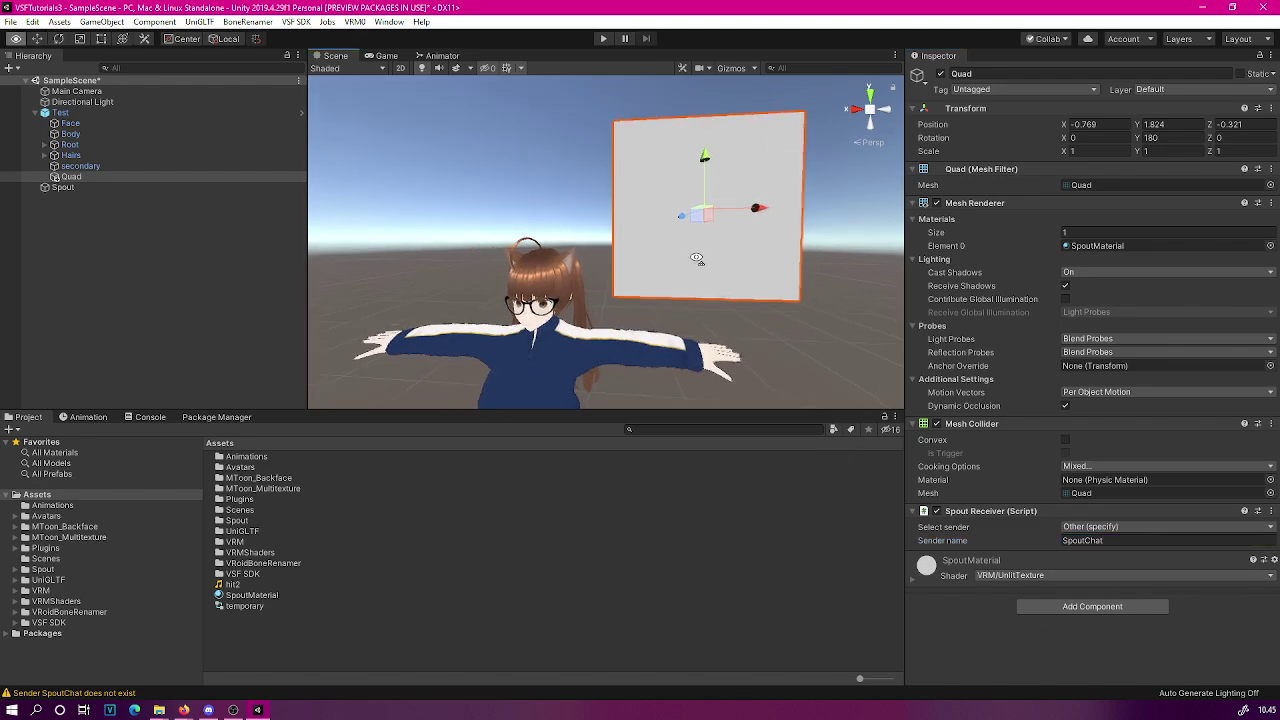
pyautogui.scroll(3, 713, 285)
pyautogui.scroll(-2, 713, 285)
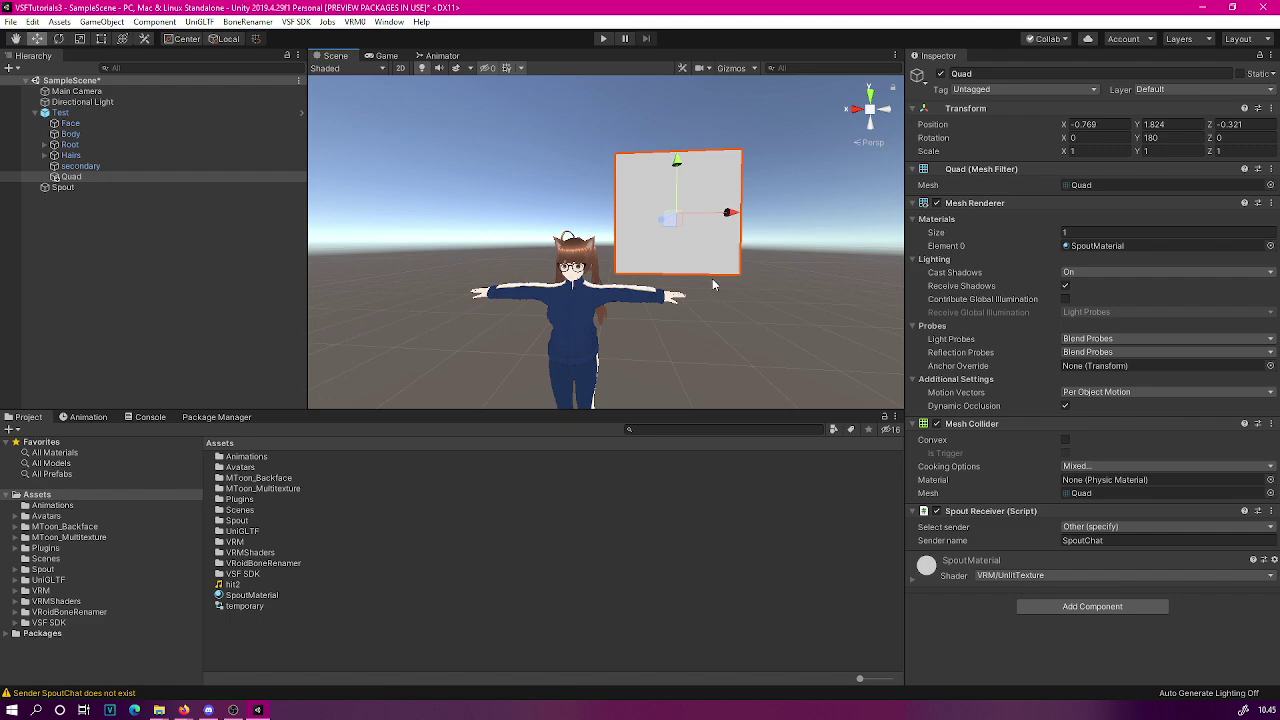
pyautogui.scroll(-1, 713, 285)
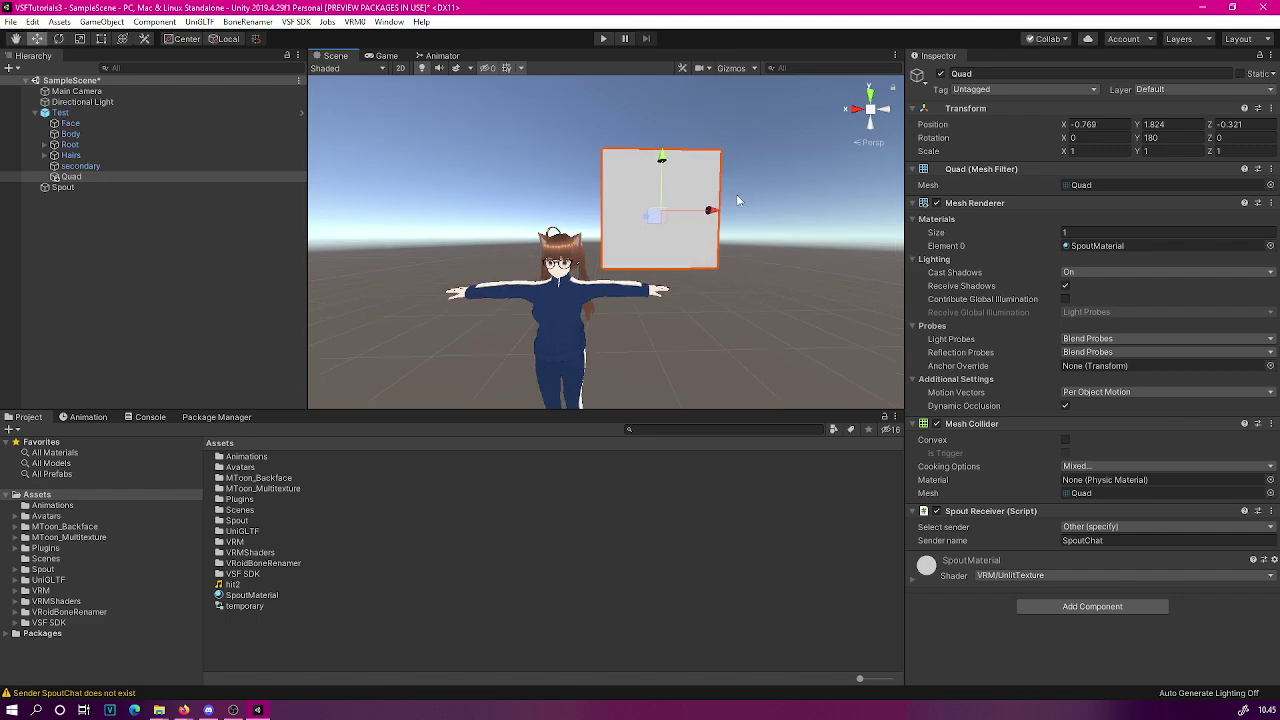
pyautogui.click(603, 38)
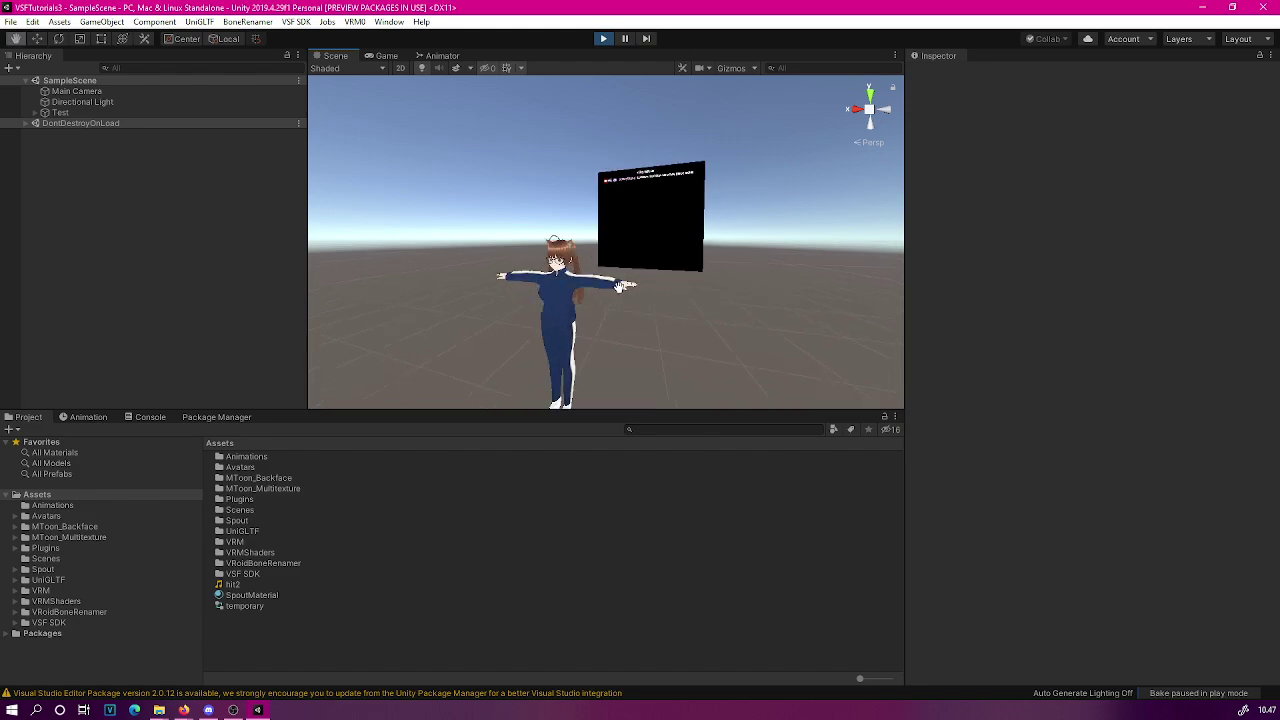
pyautogui.moveTo(612, 178); pyautogui.dragTo(659, 180)
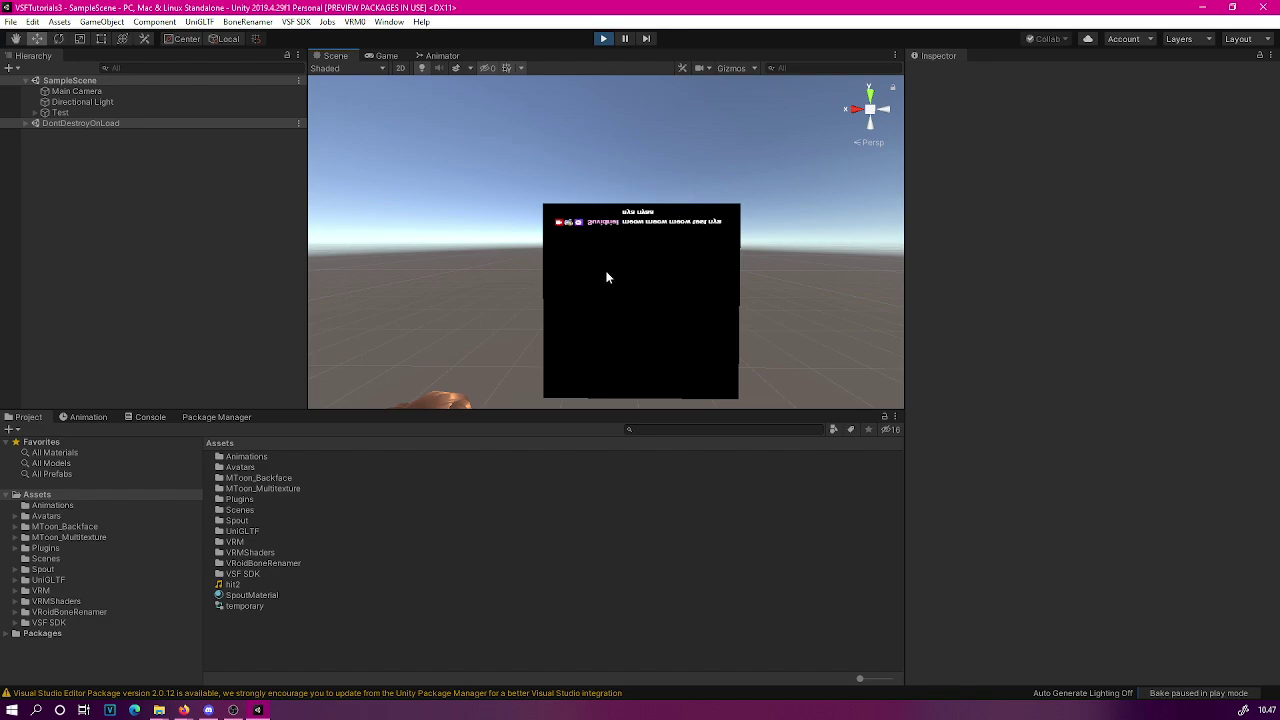
pyautogui.click(606, 38)
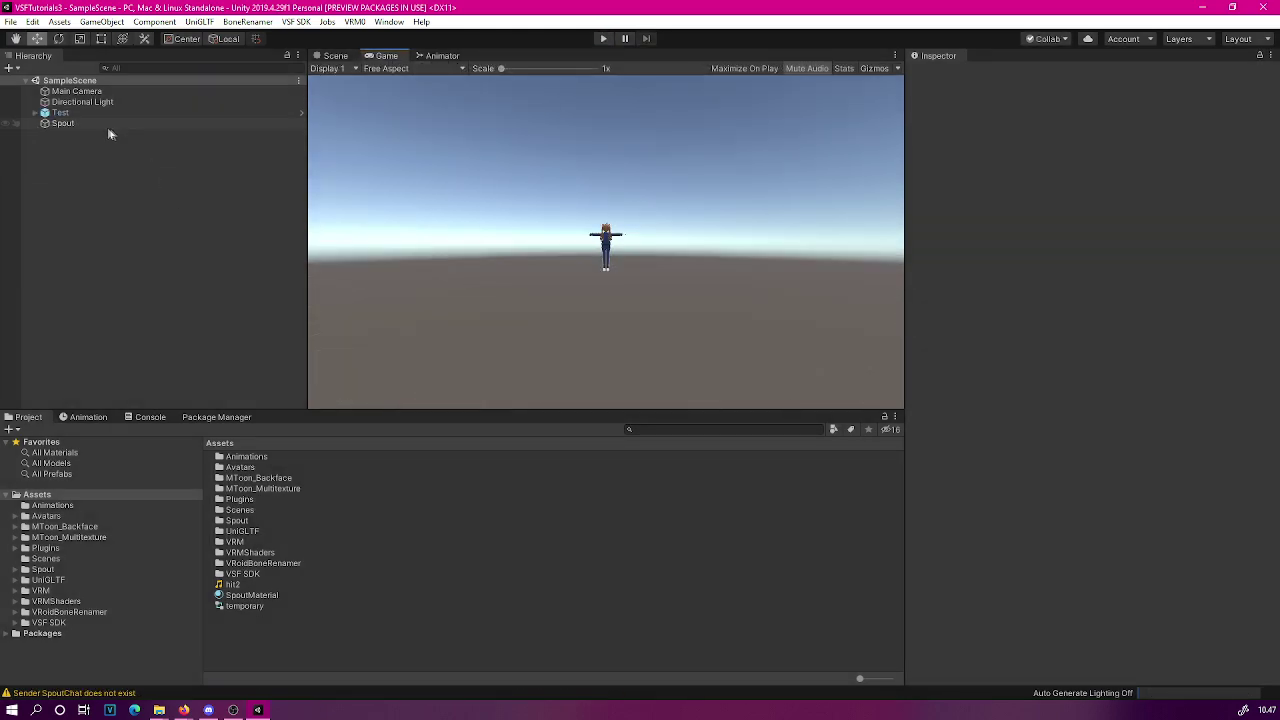
# - Reselect the Quad and switch SpoutMaterial's shader to VRM/Unlit/Cutout
pyautogui.click(35, 112)
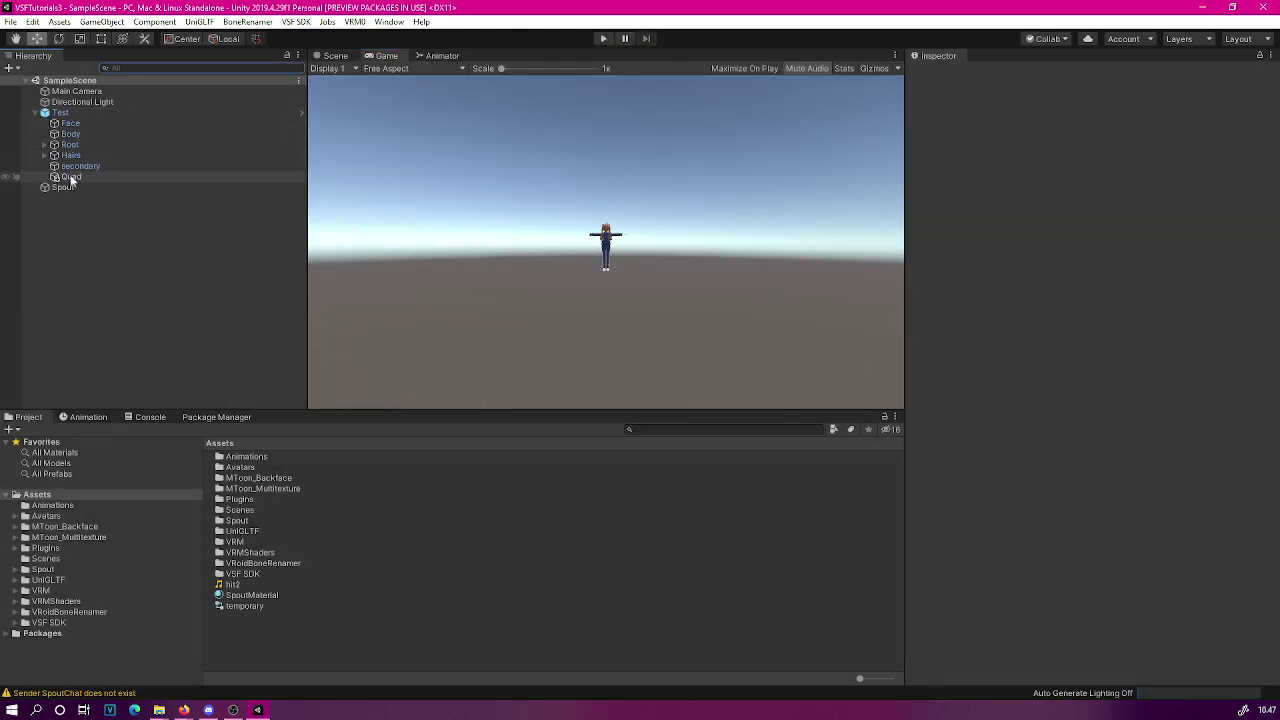
pyautogui.click(70, 177)
pyautogui.scroll(3, 417, 175)
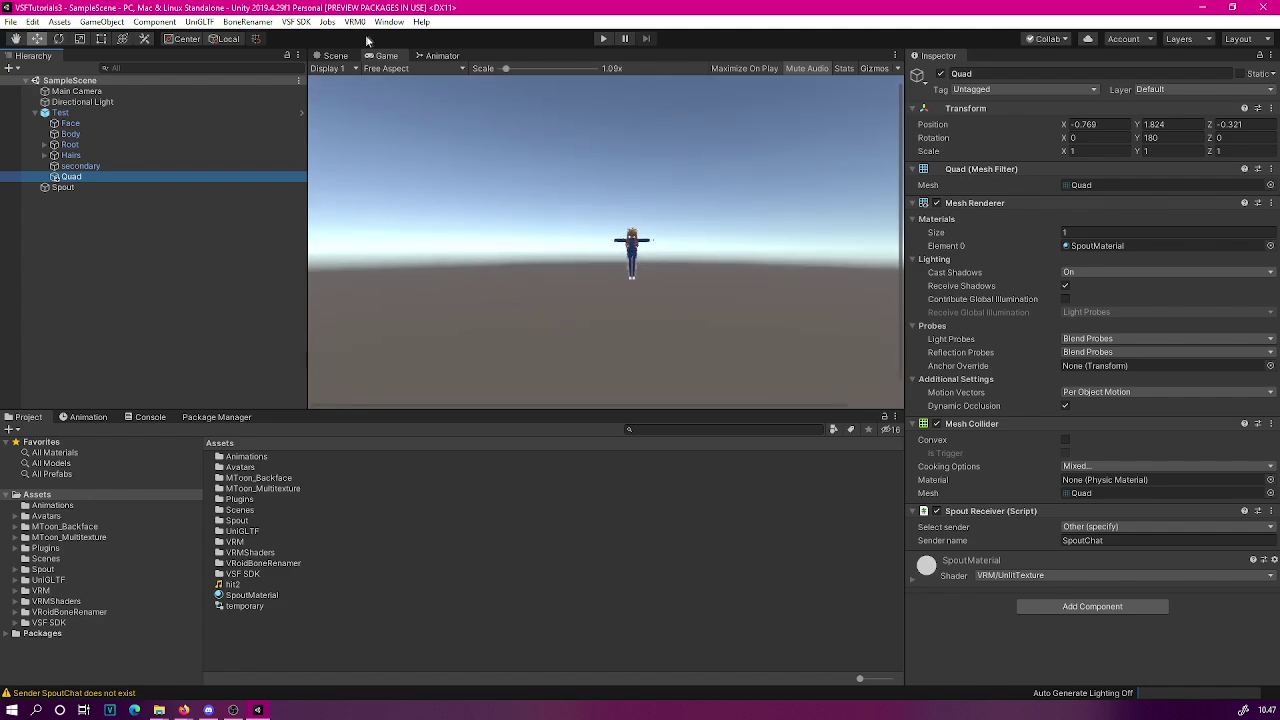
pyautogui.click(338, 56)
pyautogui.scroll(-5, 566, 232)
pyautogui.scroll(-4, 587, 212)
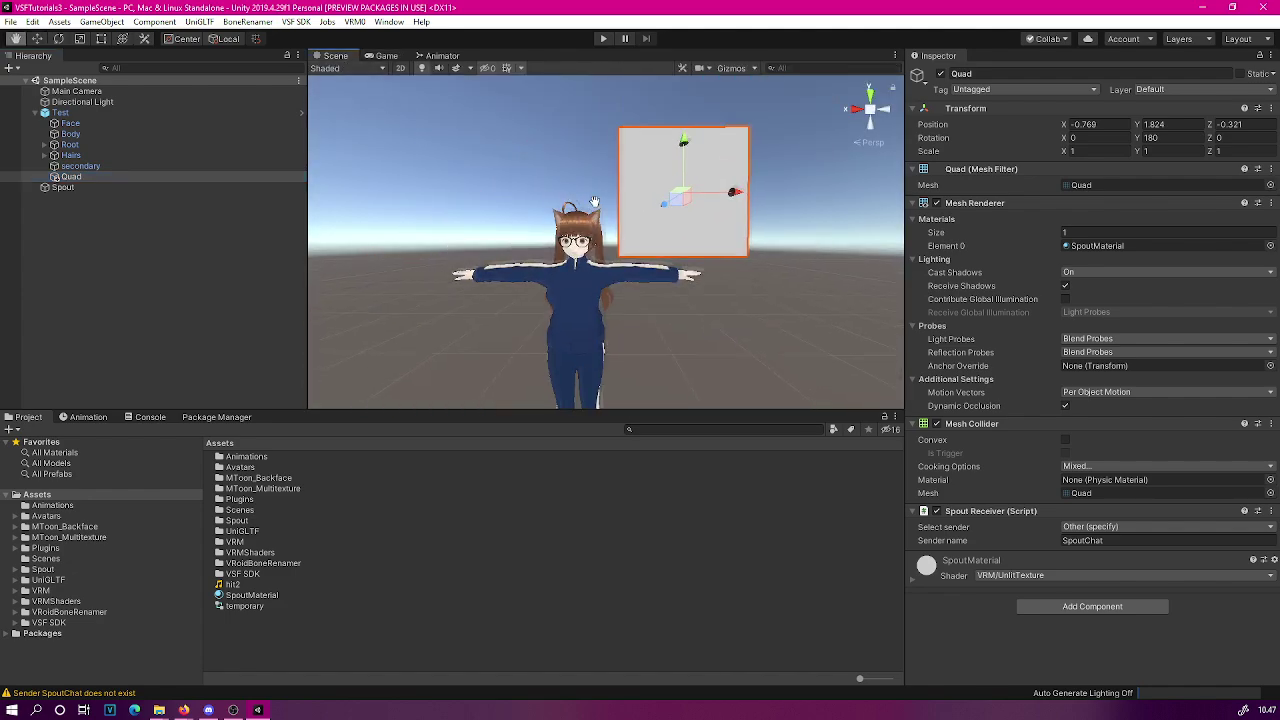
pyautogui.click(1018, 576)
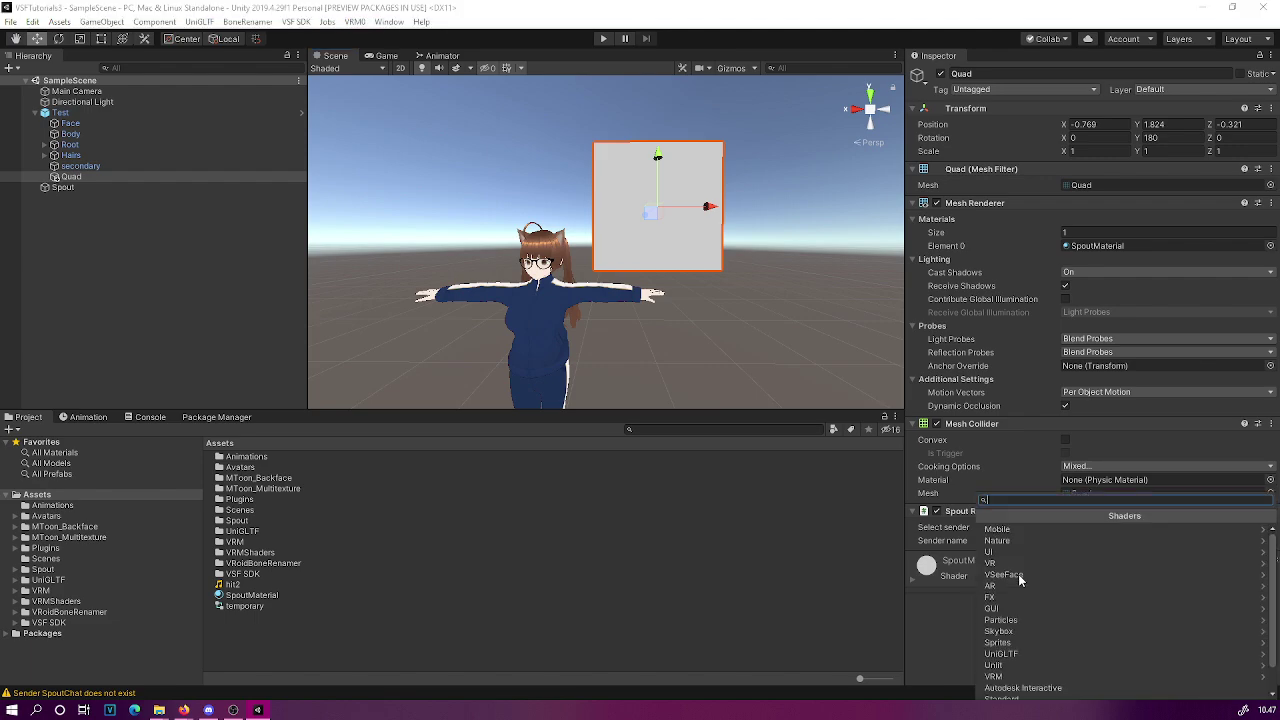
pyautogui.write('unli')
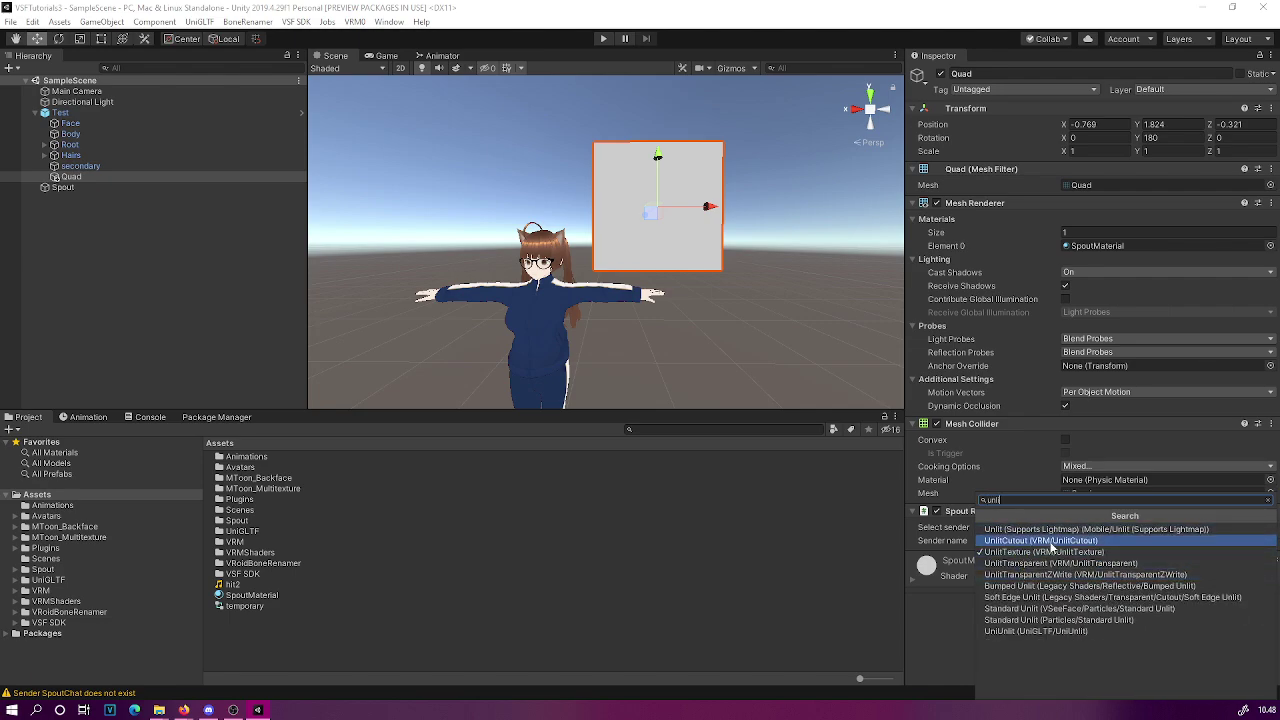
pyautogui.click(1069, 541)
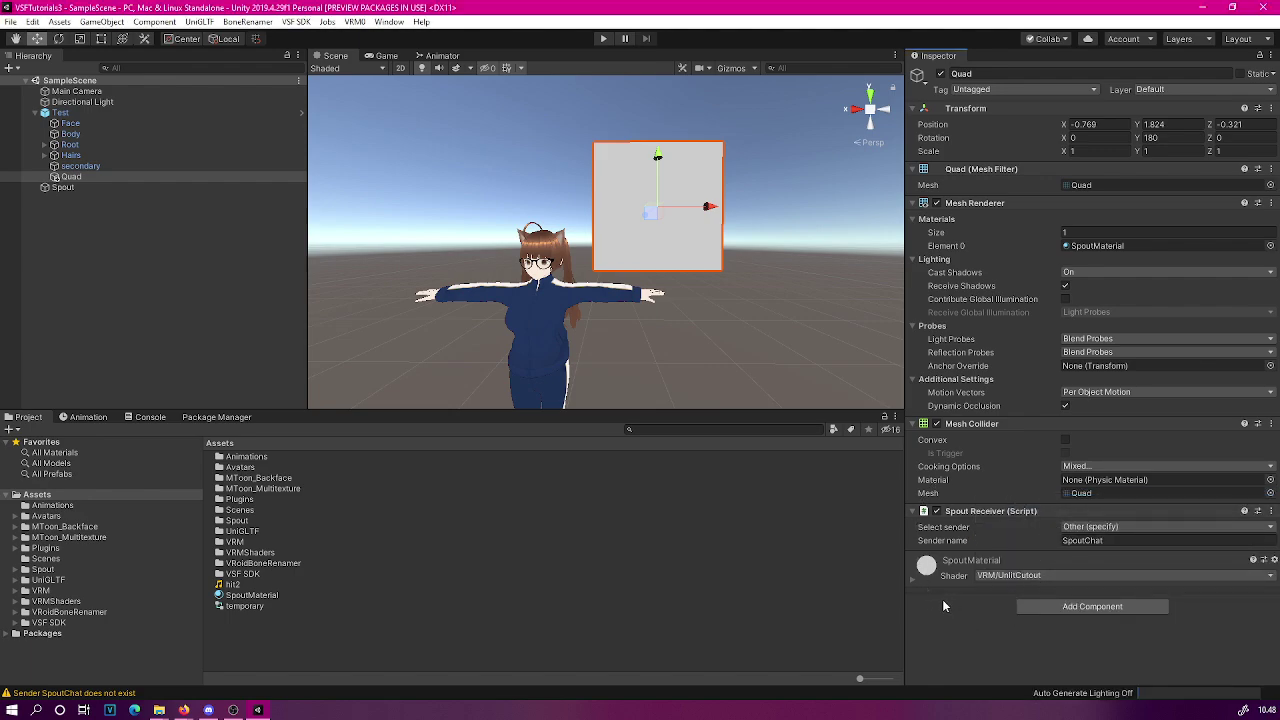
# - Set the material's Tiling Y to -1 to flip the chat image vertically
pyautogui.click(916, 583)
pyautogui.scroll(-1, 1026, 500)
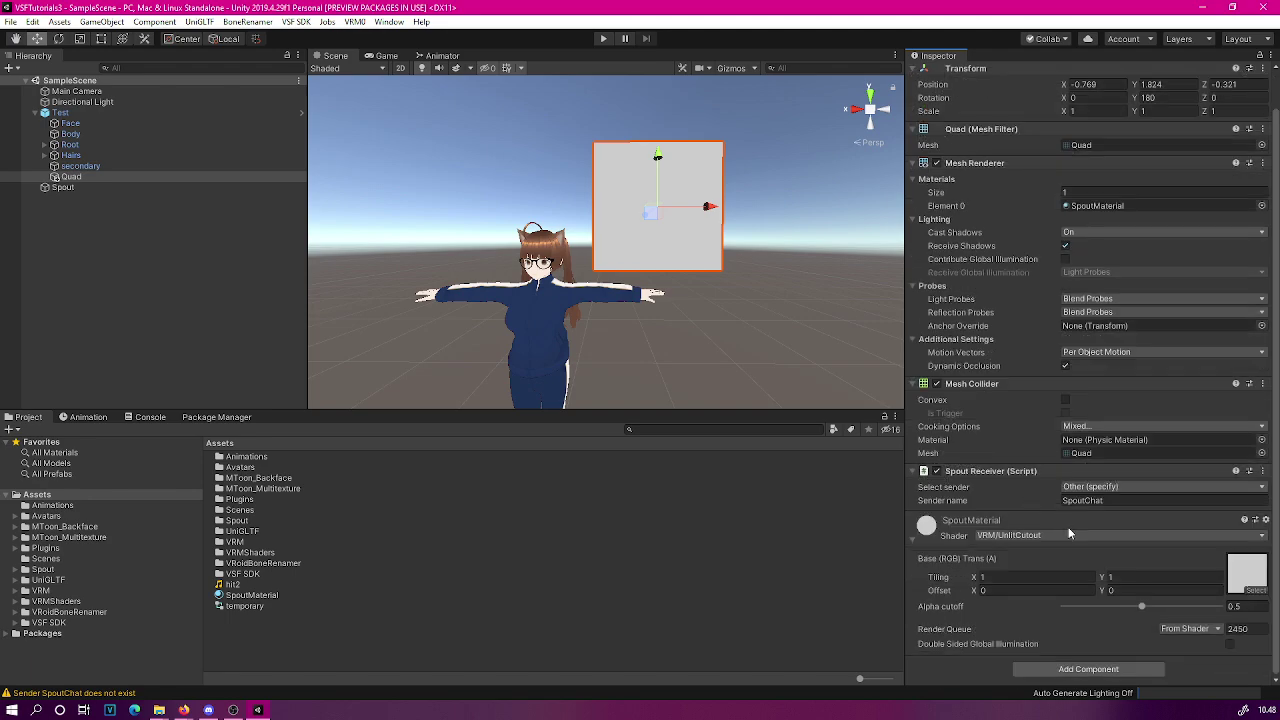
pyautogui.click(1120, 577)
pyautogui.click(1110, 577)
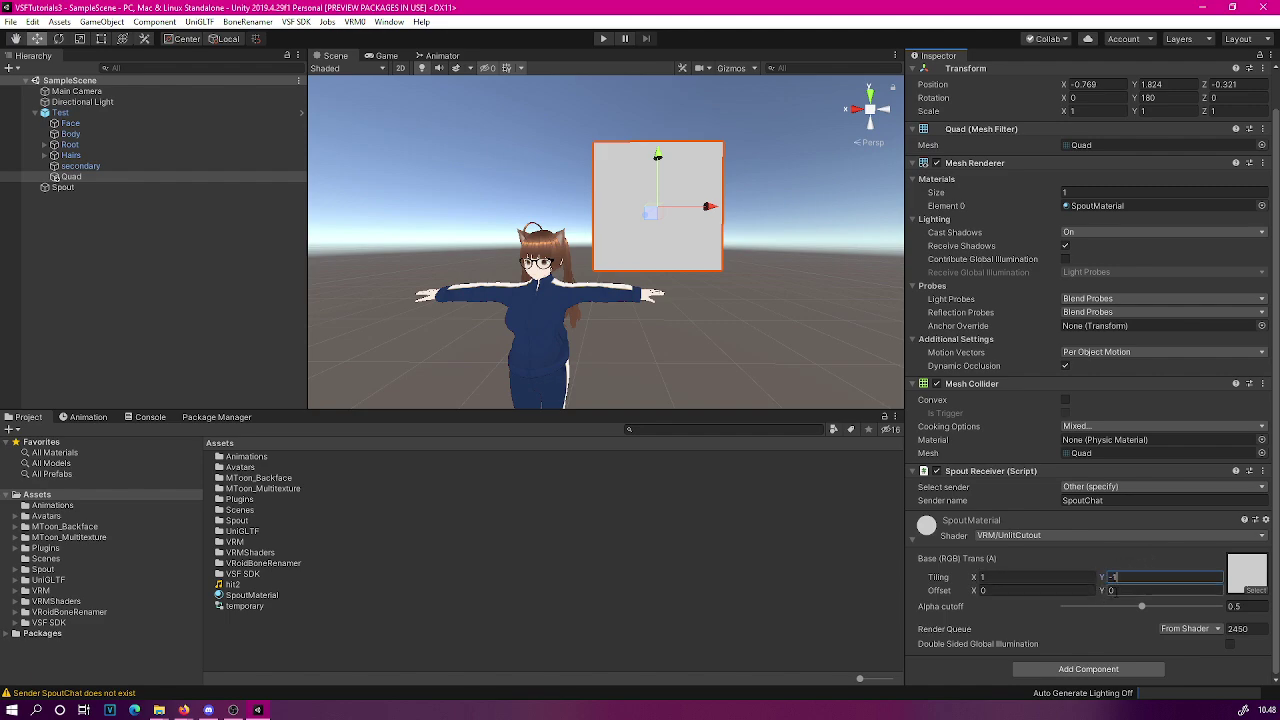
pyautogui.click(1110, 590)
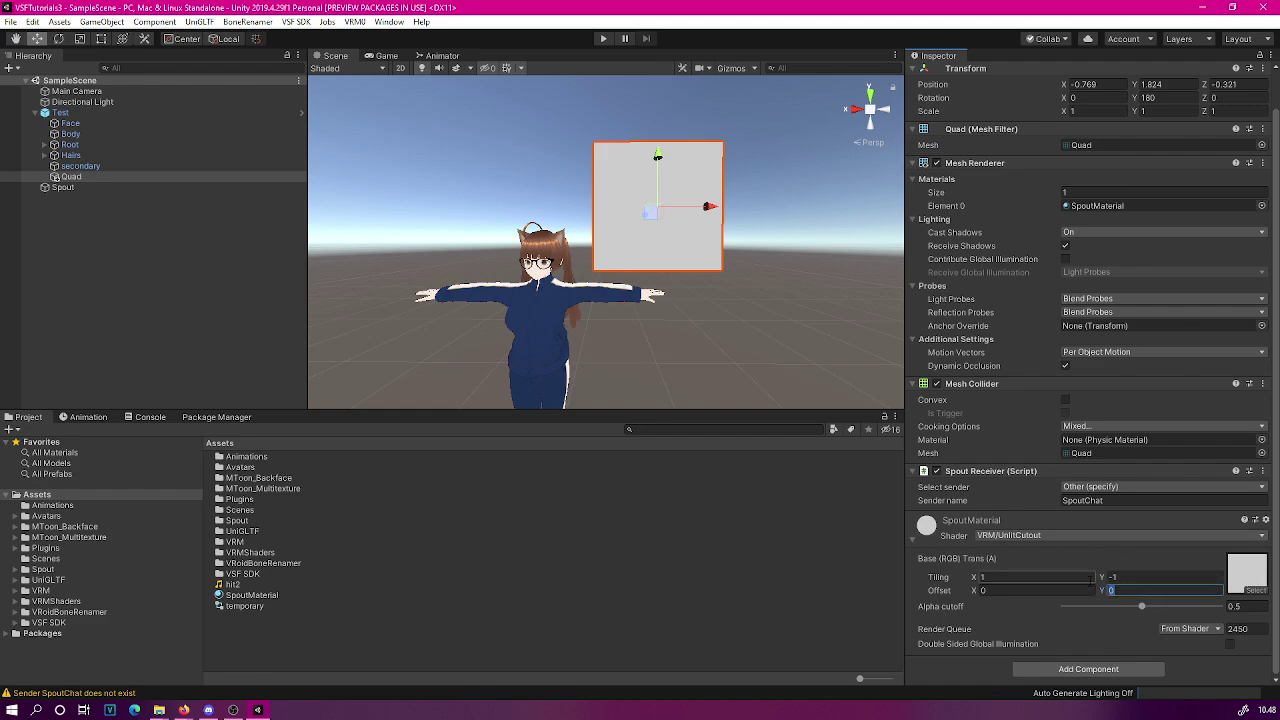
pyautogui.click(678, 328)
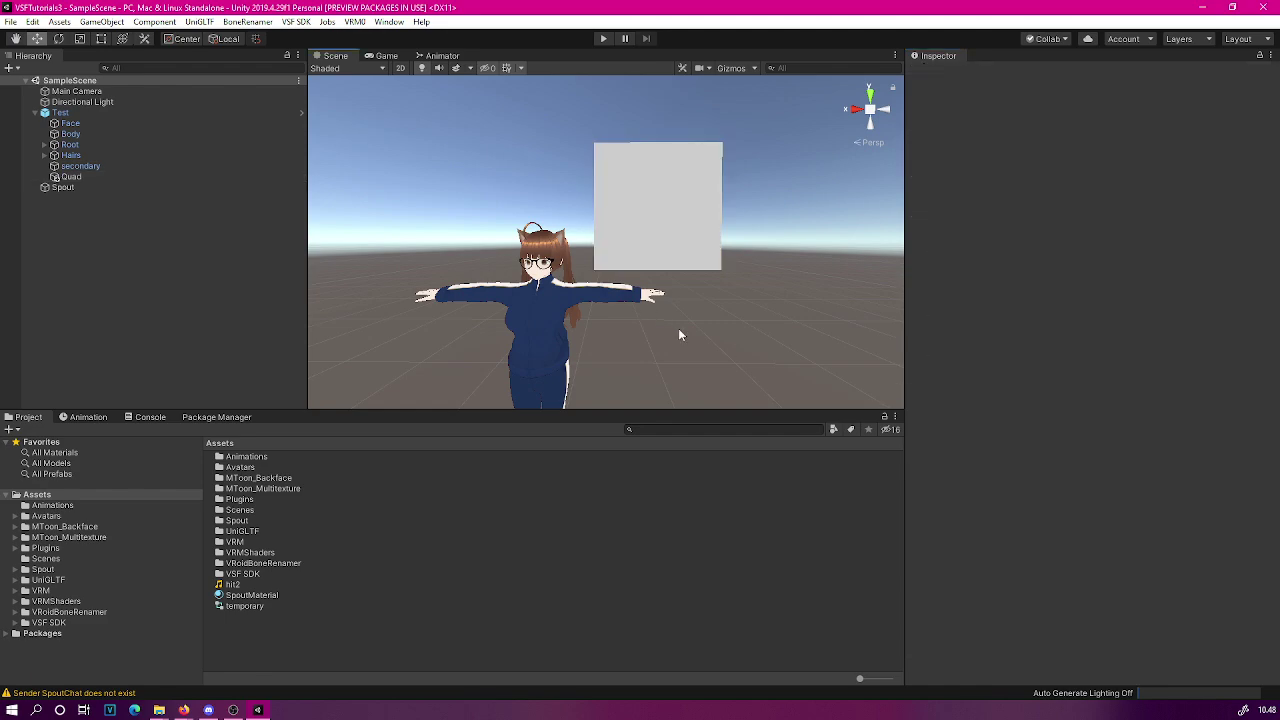
pyautogui.click(605, 40)
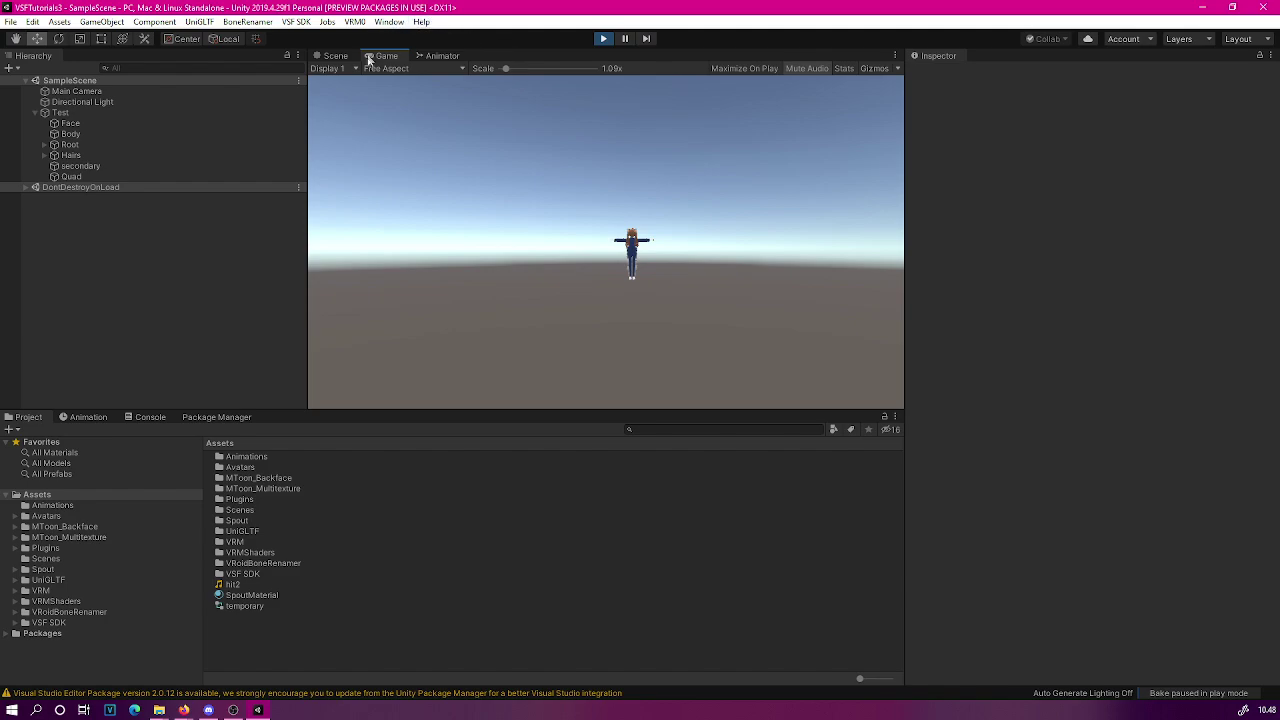
pyautogui.click(336, 56)
pyautogui.scroll(3, 665, 240)
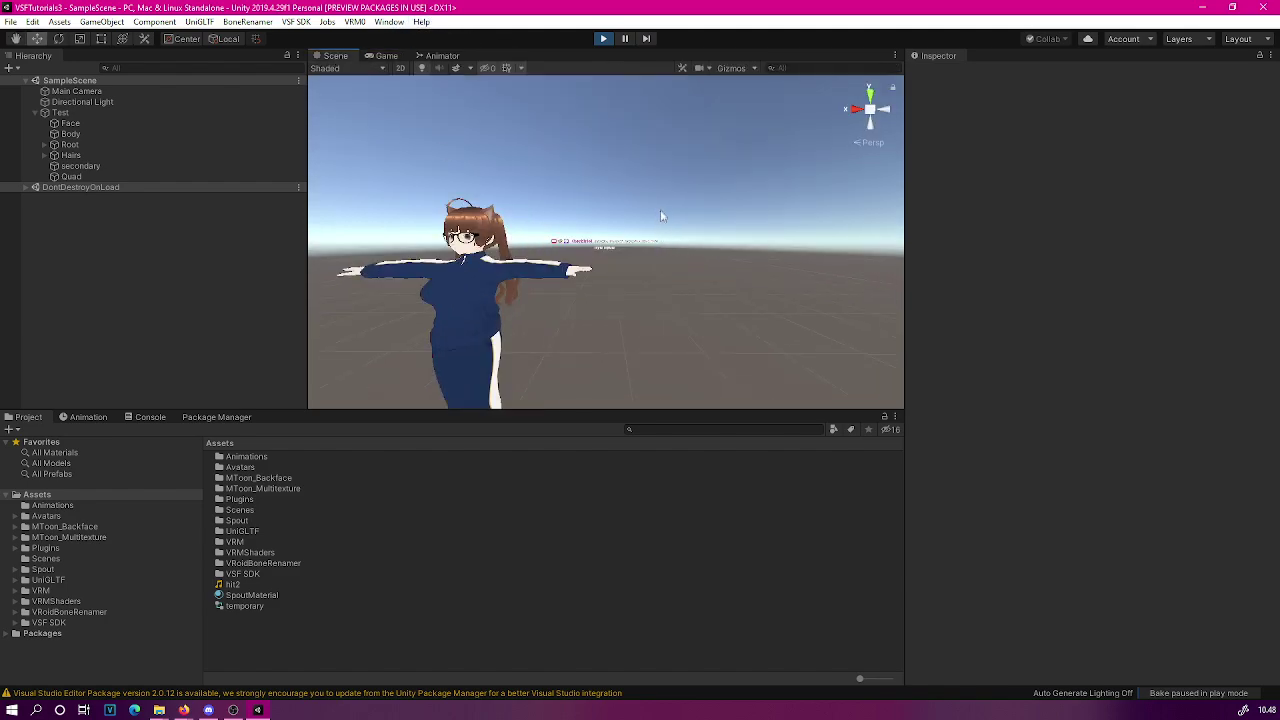
pyautogui.scroll(5, 661, 209)
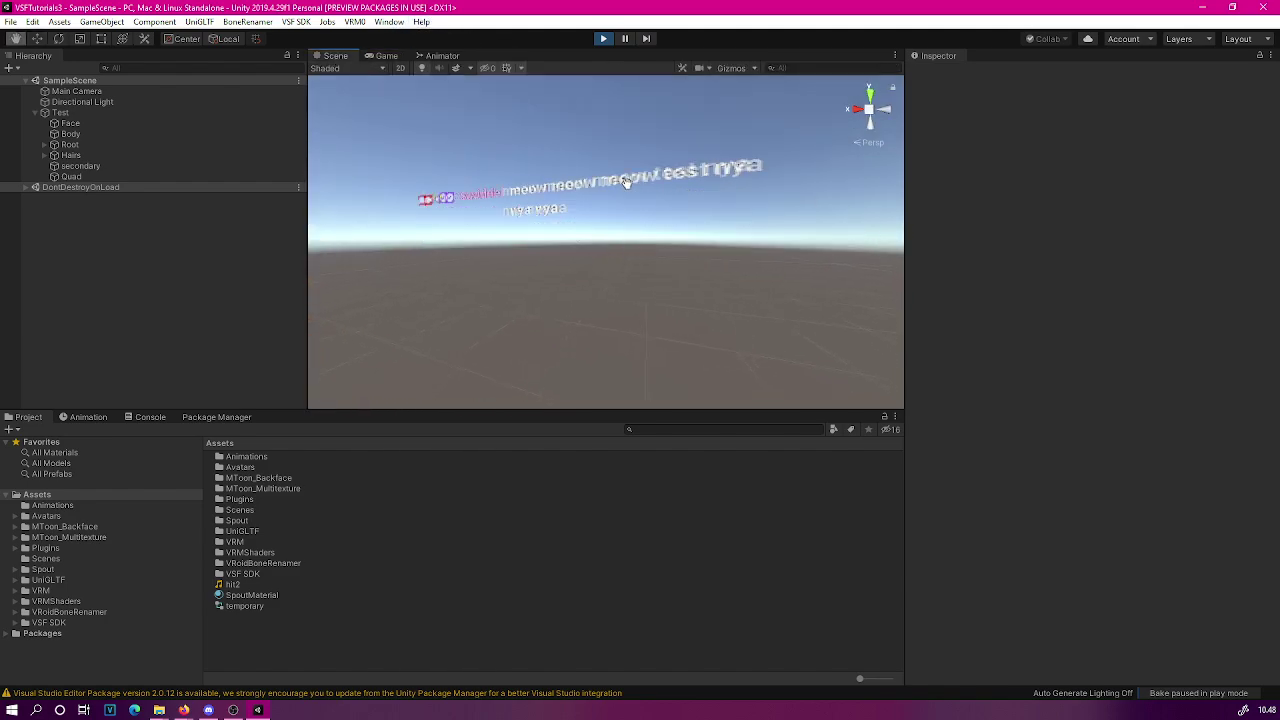
pyautogui.scroll(2, 629, 182)
pyautogui.scroll(3, 660, 160)
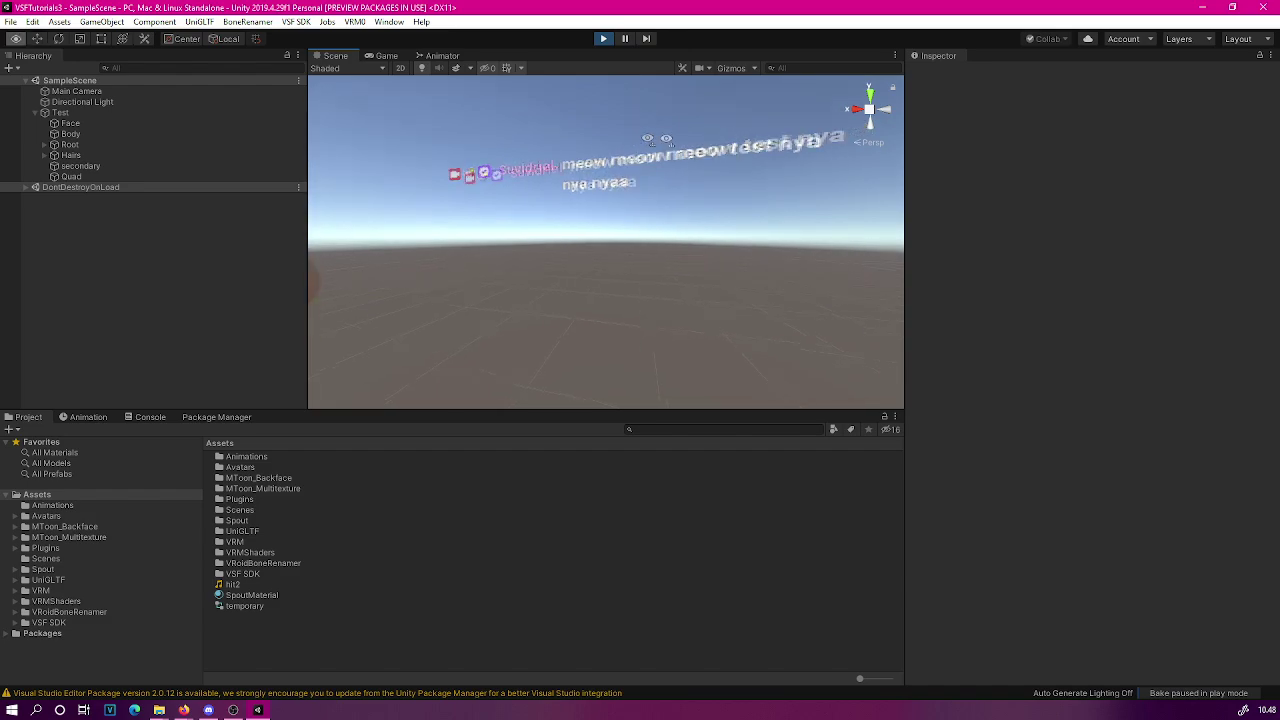
pyautogui.scroll(-2, 688, 145)
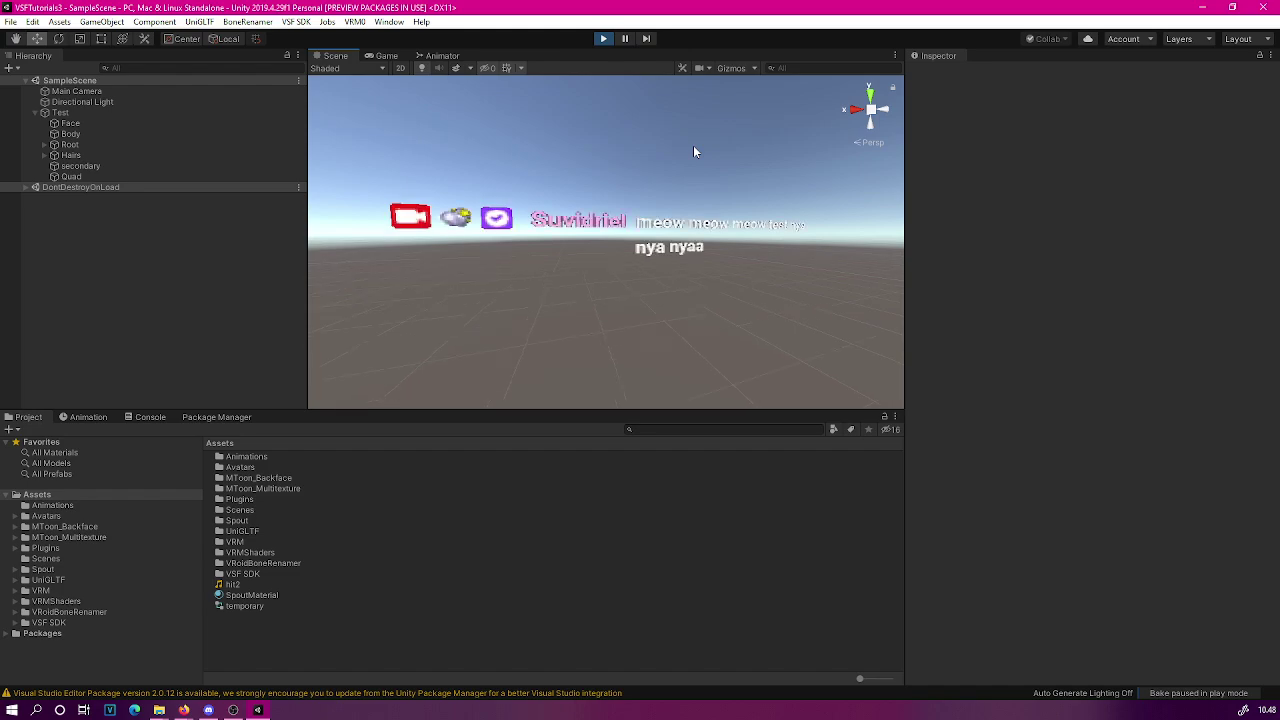
pyautogui.scroll(-4, 693, 145)
pyautogui.scroll(5, 636, 164)
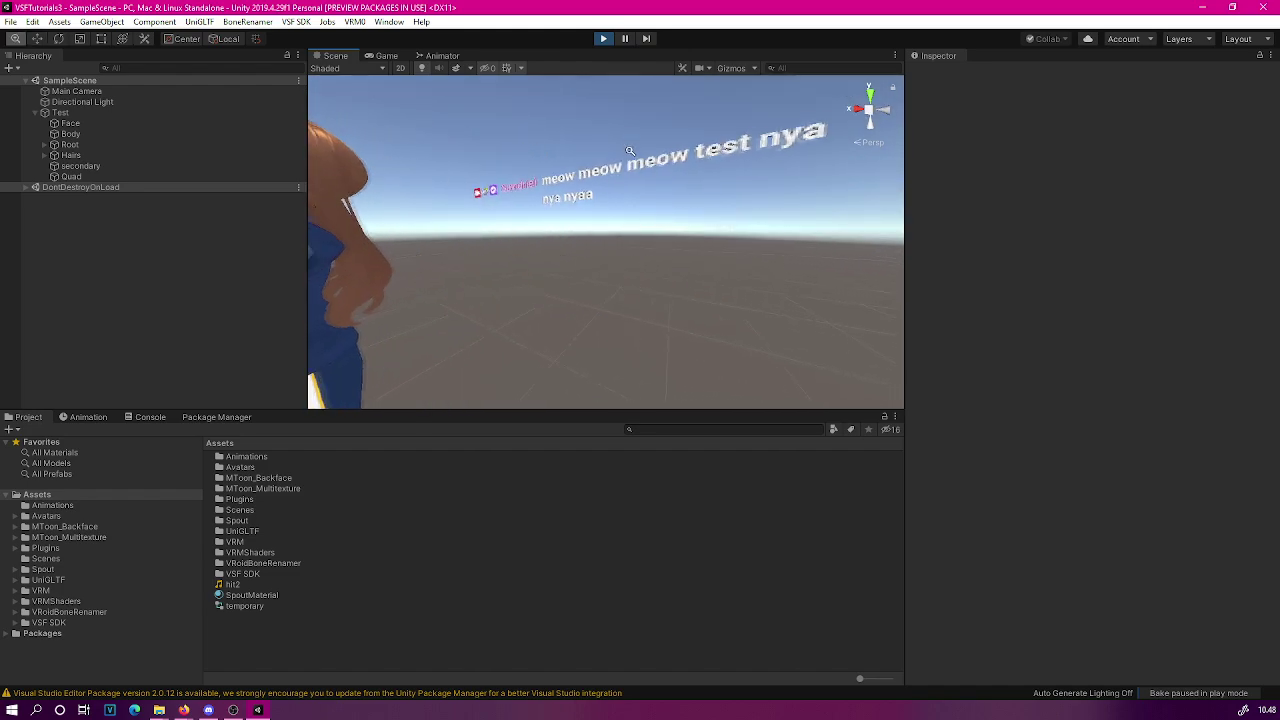
pyautogui.moveTo(606, 214); pyautogui.dragTo(668, 264)
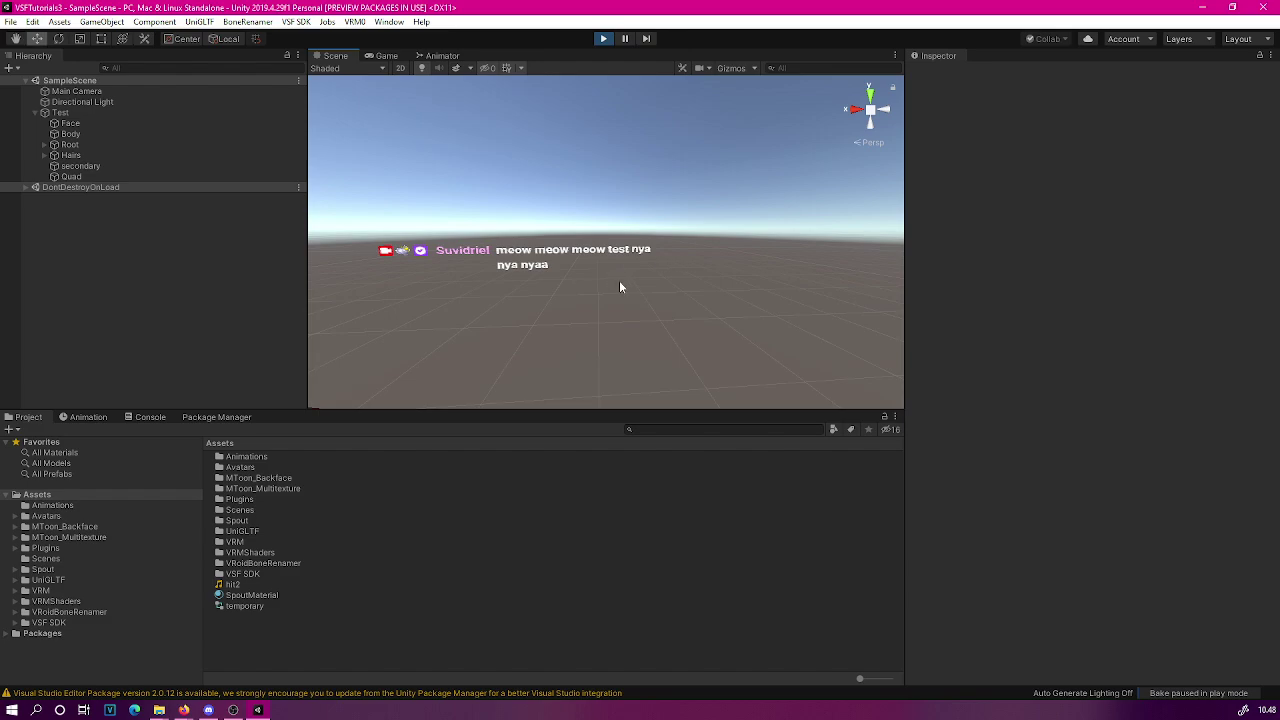
pyautogui.scroll(-3, 619, 280)
pyautogui.scroll(-6, 615, 270)
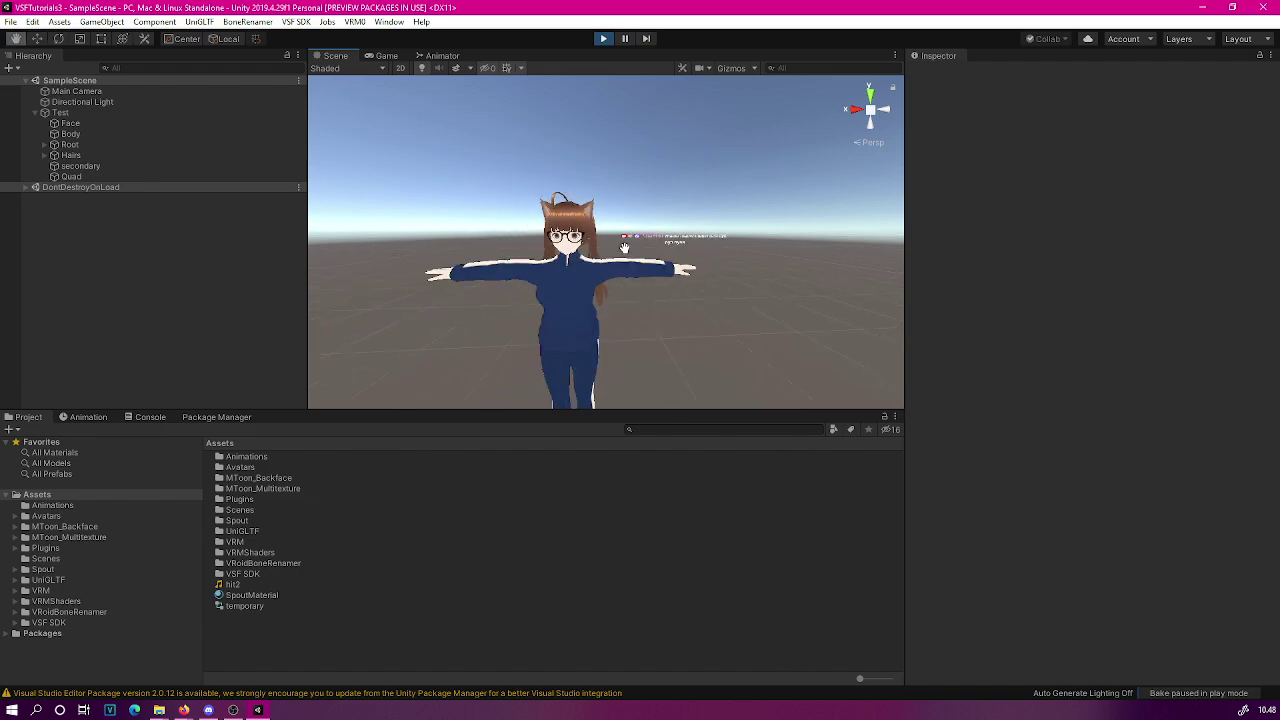
pyautogui.click(603, 38)
pyautogui.click(340, 56)
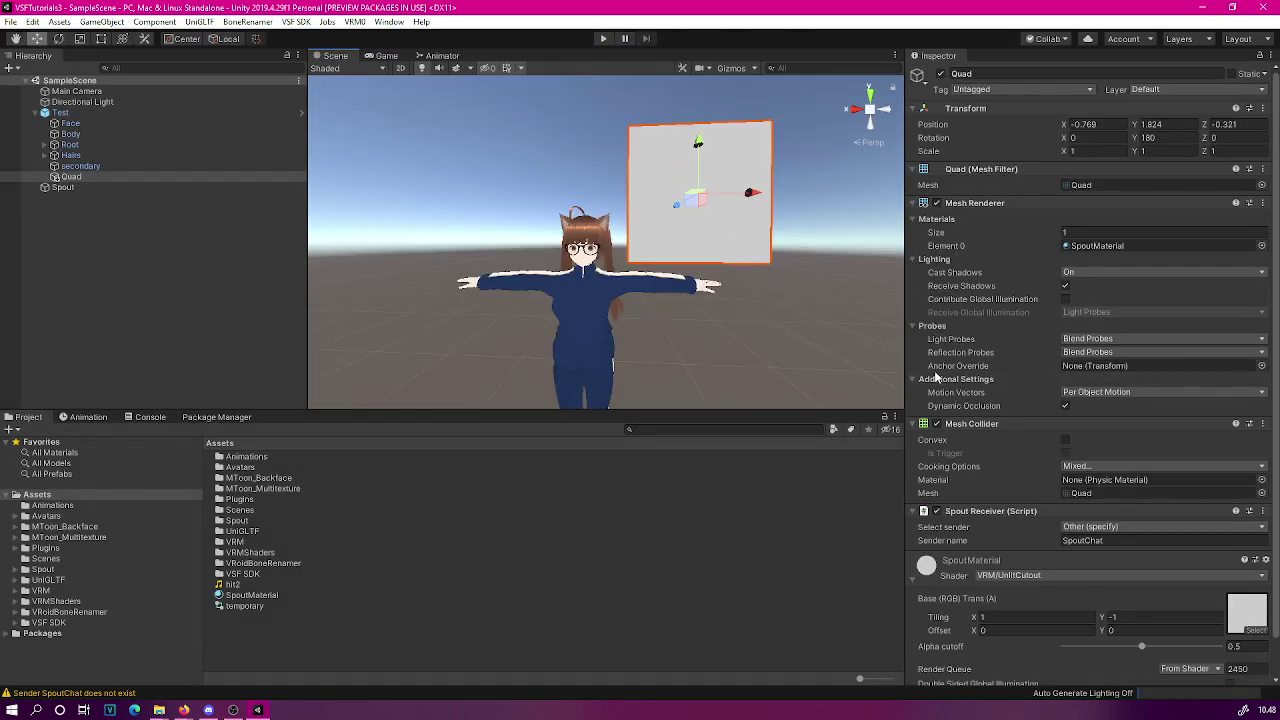
# - Scale the Quad up to 2.4112
pyautogui.scroll(-1, 1040, 475)
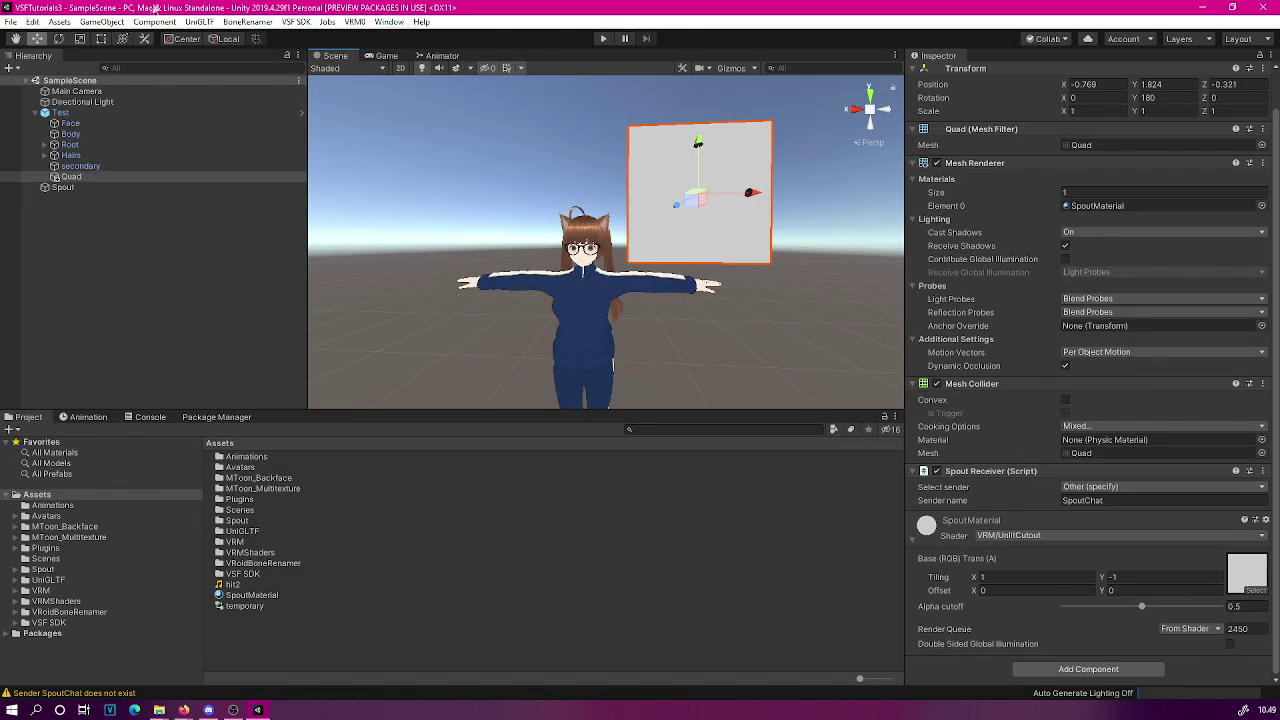
pyautogui.click(79, 39)
pyautogui.moveTo(698, 193); pyautogui.dragTo(800, 188)
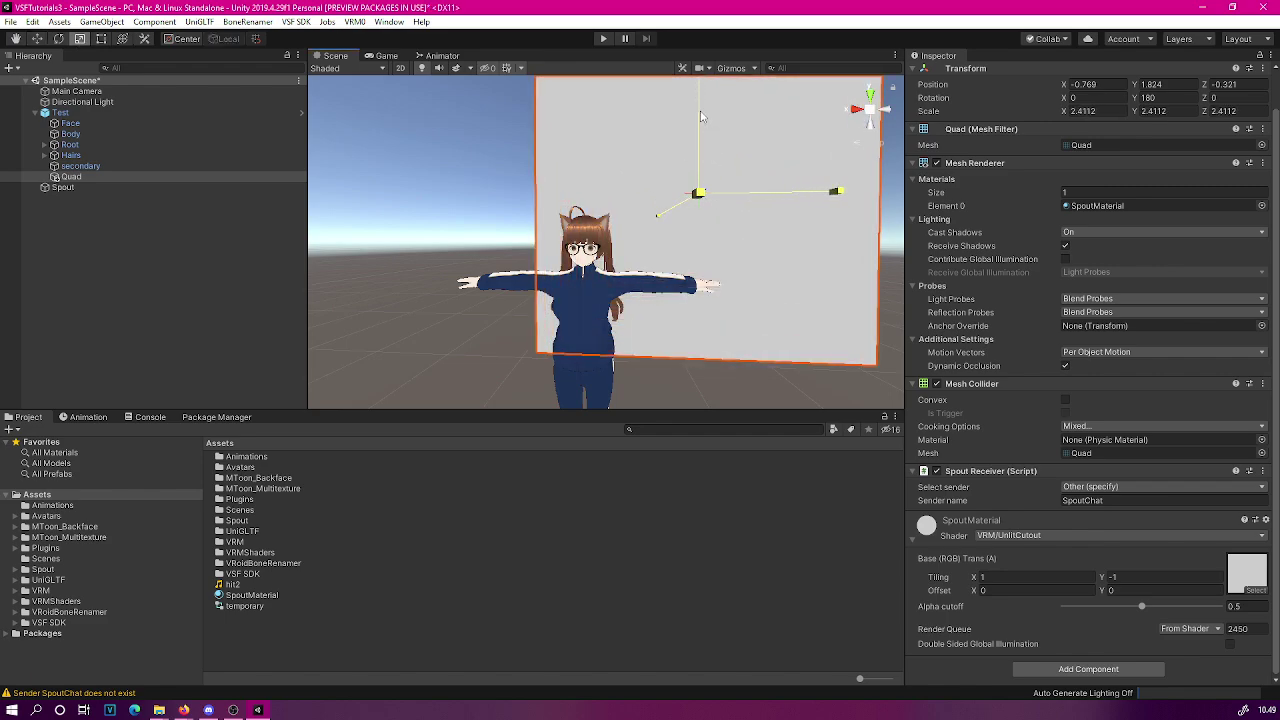
# - Move the Quad above the avatar's head to X -0.085, Y 2.382
pyautogui.press('w')
pyautogui.moveTo(690, 192); pyautogui.dragTo(768, 118)
pyautogui.moveTo(700, 250)
pyautogui.mouseDown()
pyautogui.moveTo(616, 300)
pyautogui.moveTo(697, 268)
pyautogui.mouseUp()
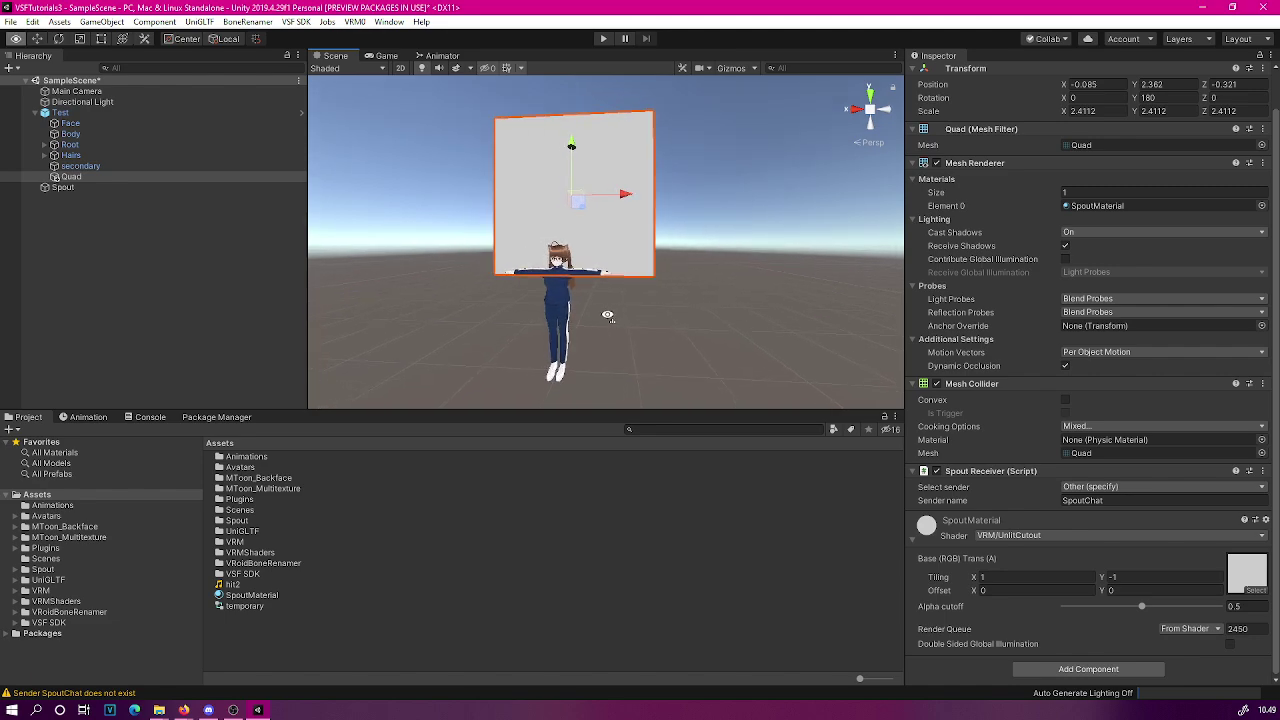
pyautogui.click(697, 268)
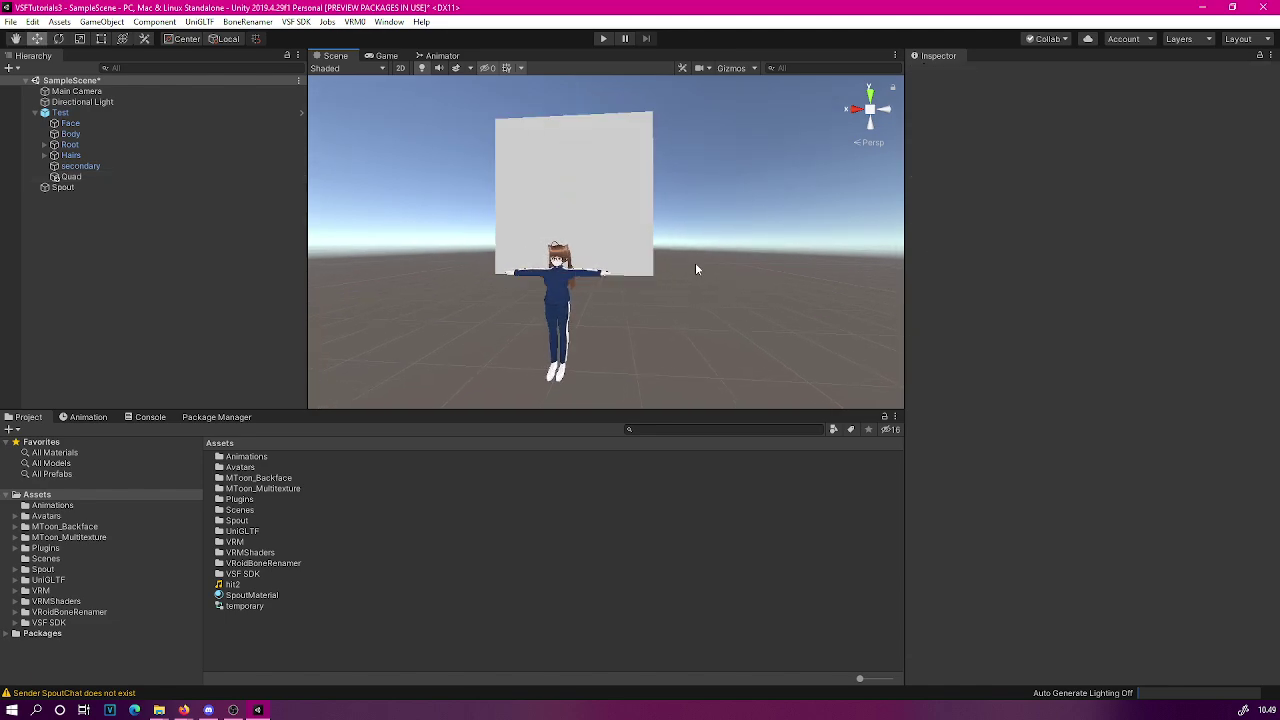
# - Select Test and export it via VSF SDK > Export avatar bundle as Test.vsfavatar
pyautogui.click(102, 113)
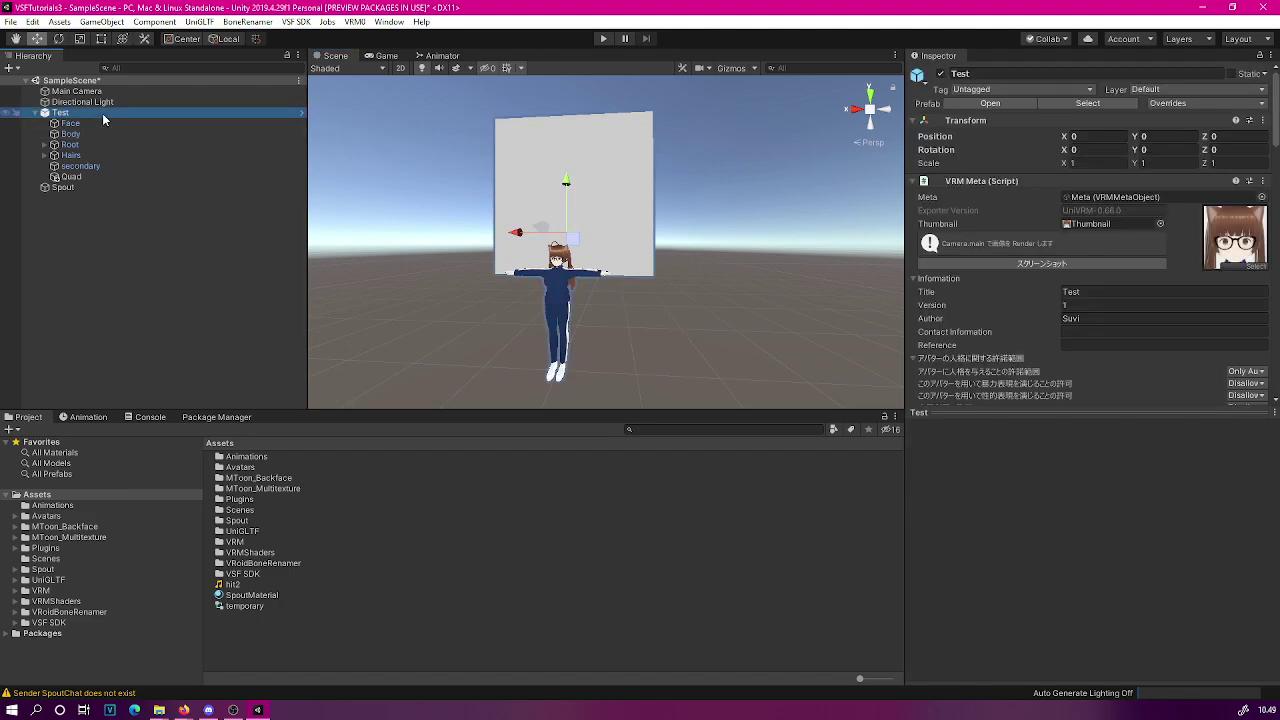
pyautogui.click(296, 22)
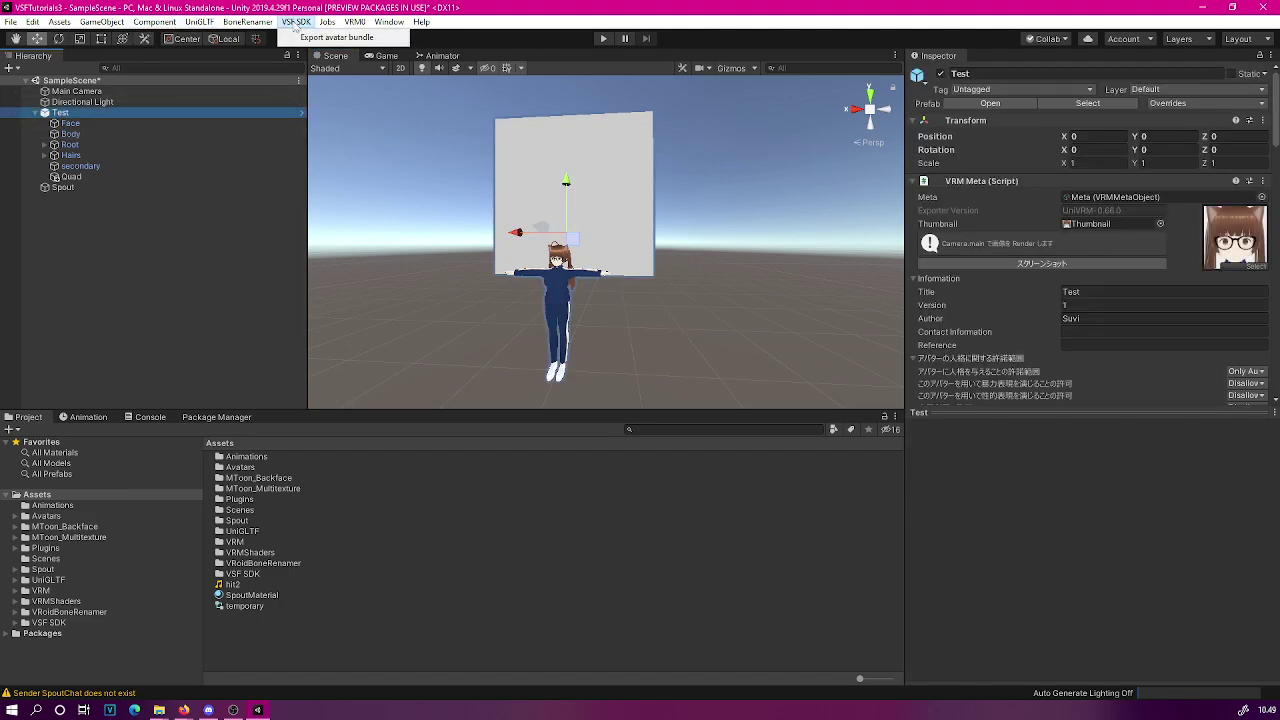
pyautogui.click(317, 39)
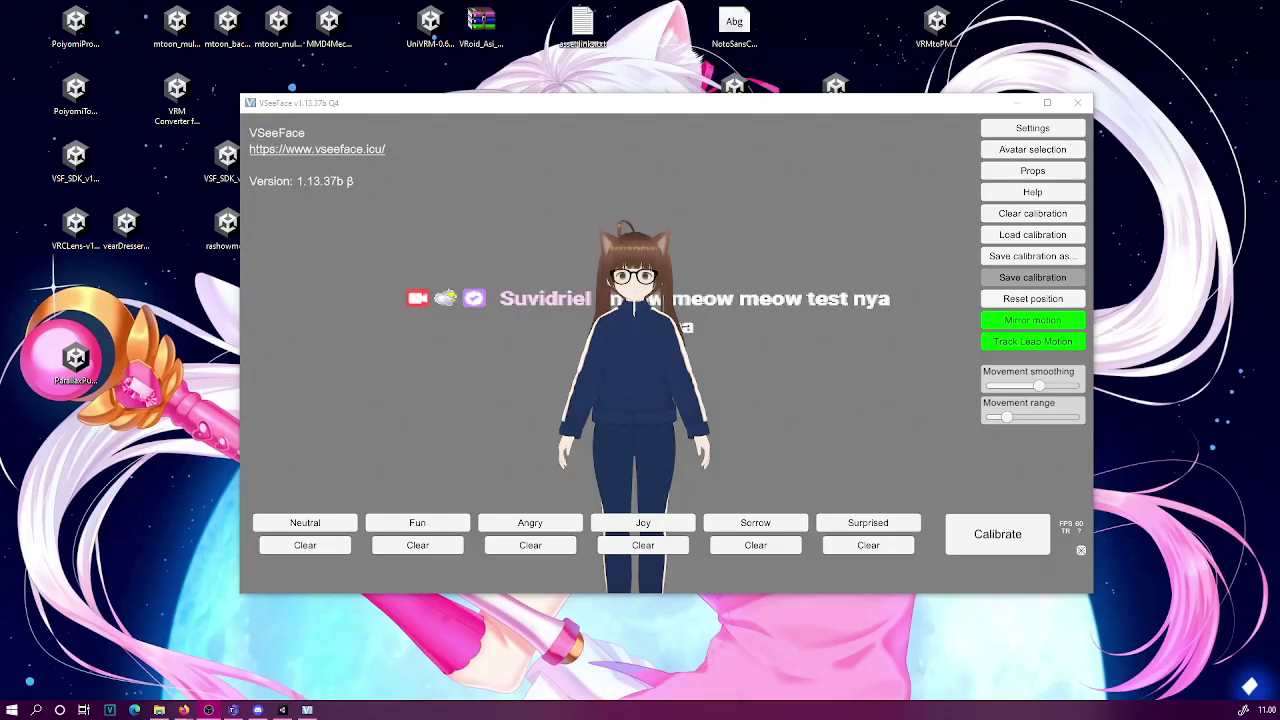
pyautogui.click(784, 359)
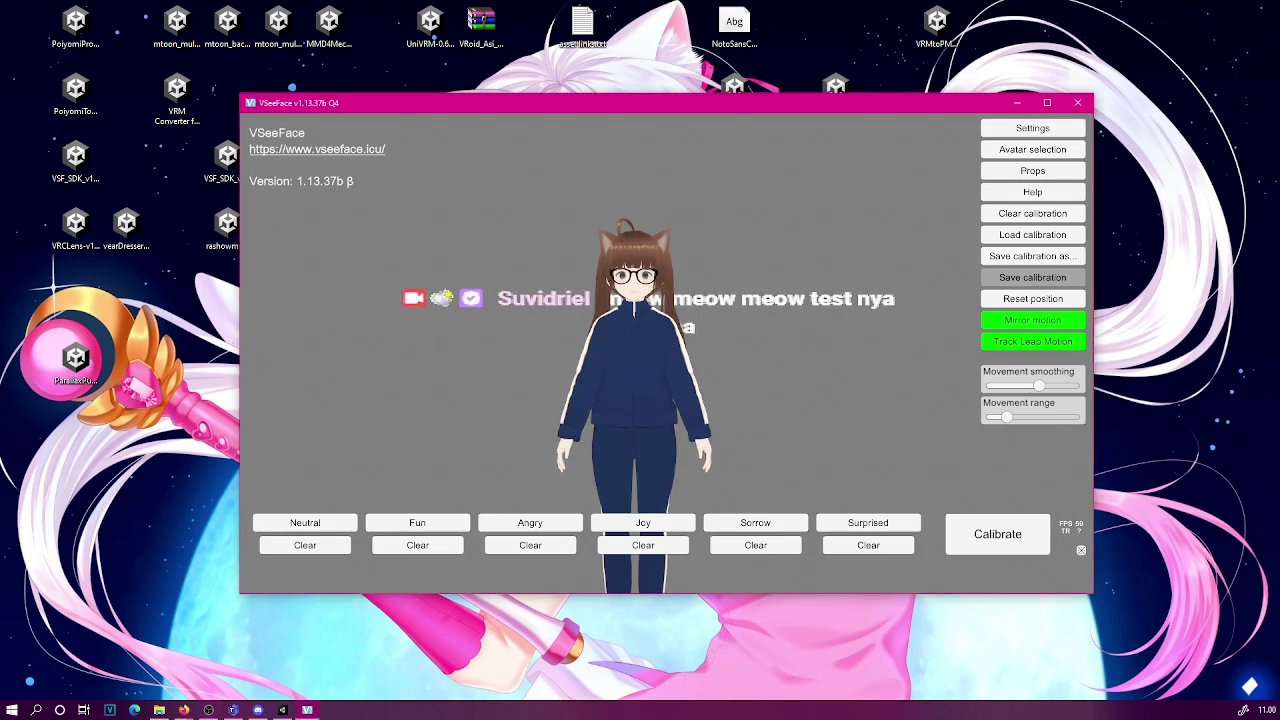
pyautogui.moveTo(783, 360); pyautogui.dragTo(1150, 360)
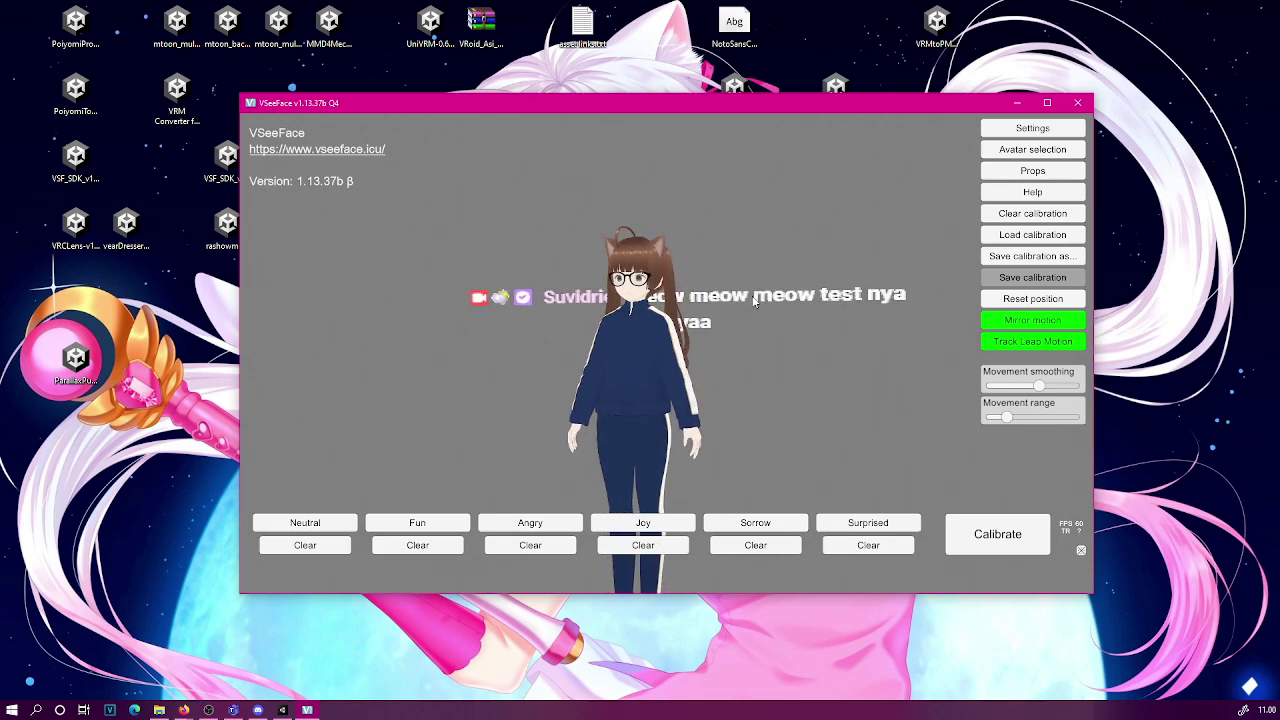
pyautogui.moveTo(752, 366); pyautogui.dragTo(745, 325)
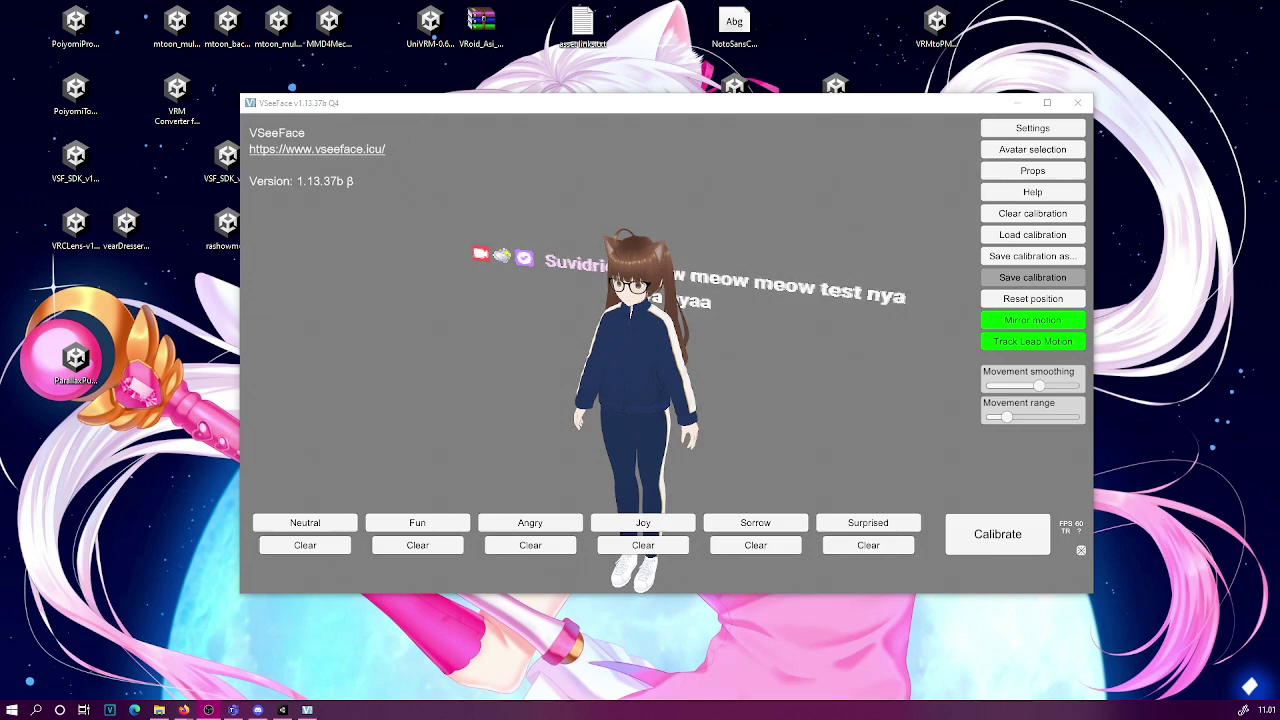
pyautogui.click(607, 356)
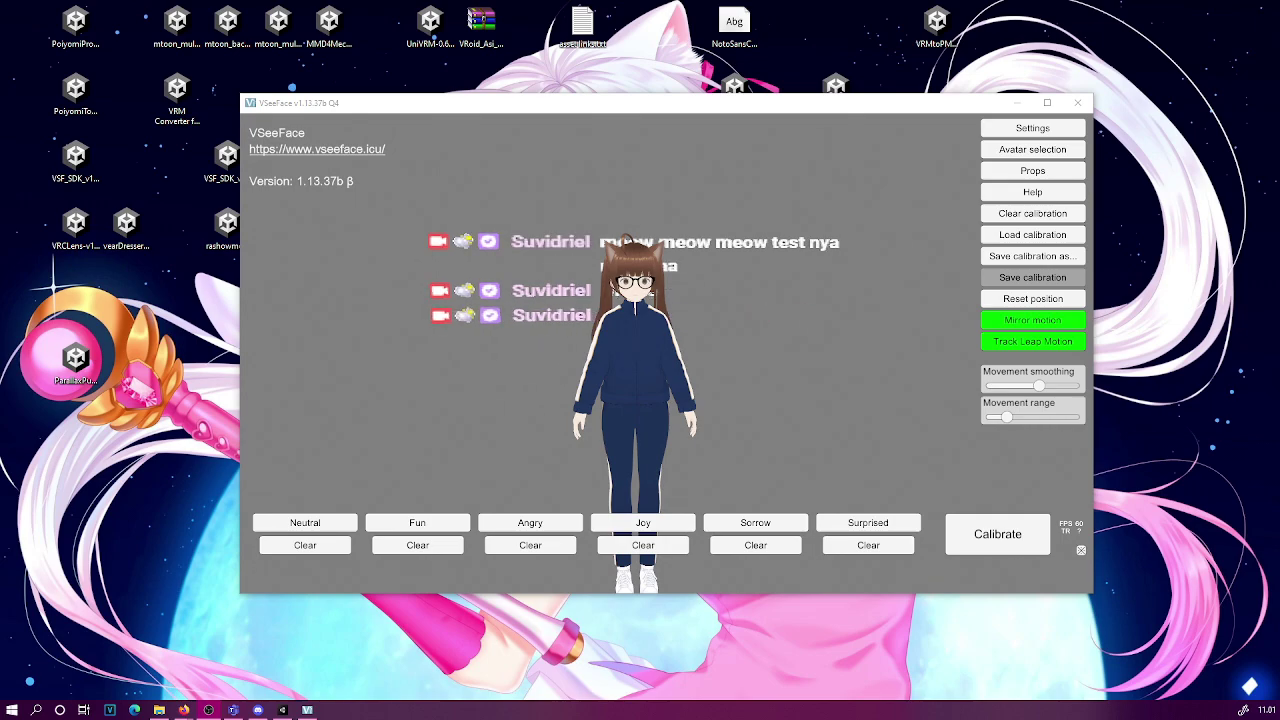
pyautogui.click(714, 352)
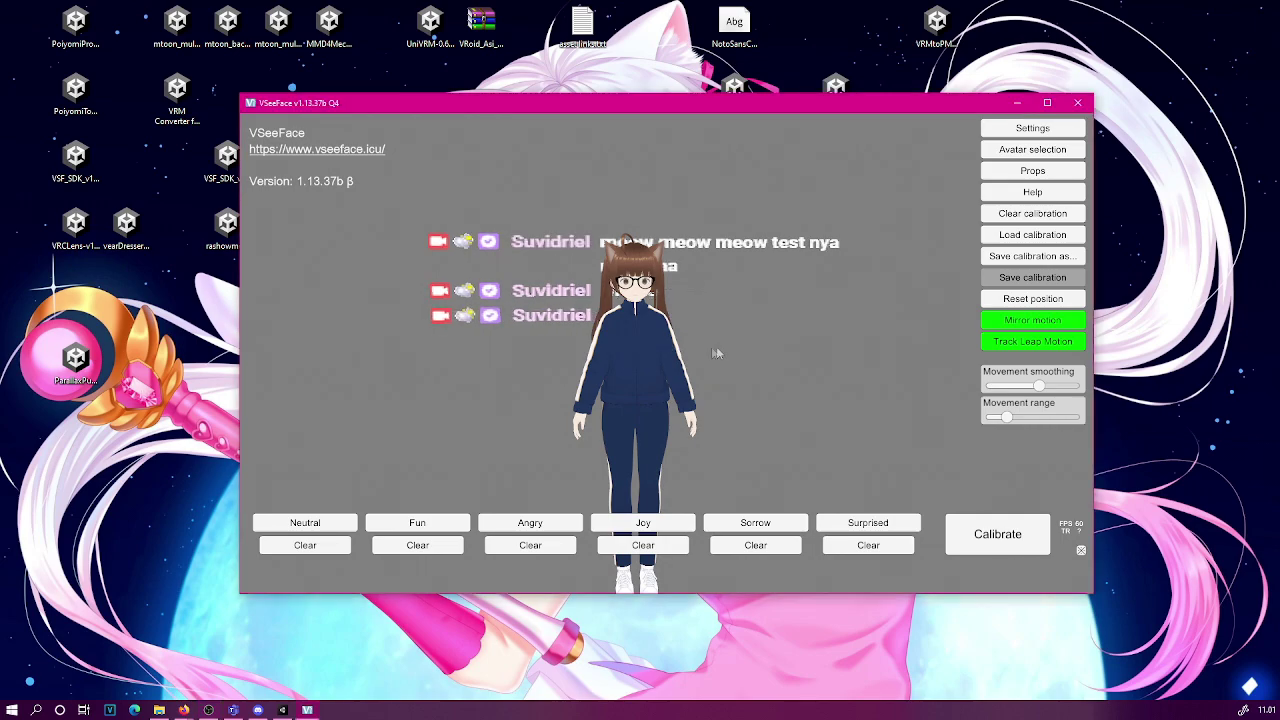
pyautogui.moveTo(705, 345); pyautogui.dragTo(820, 347)
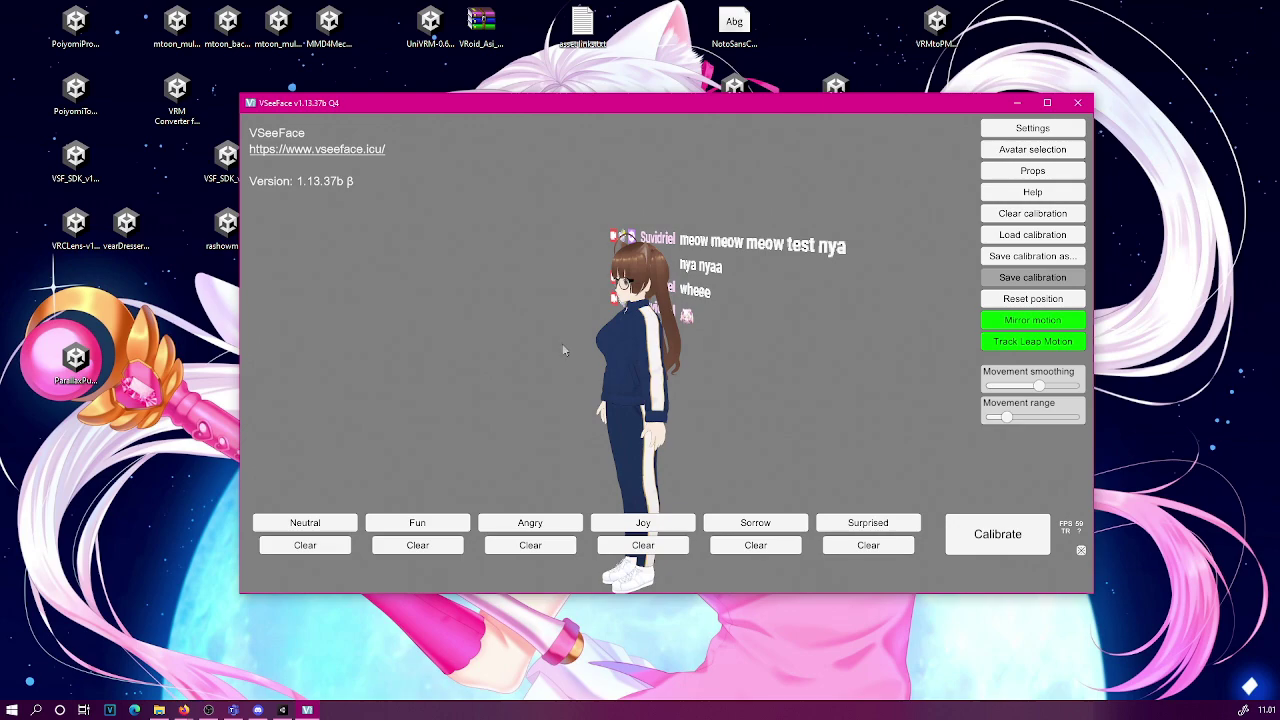
pyautogui.moveTo(562, 343); pyautogui.dragTo(814, 336)
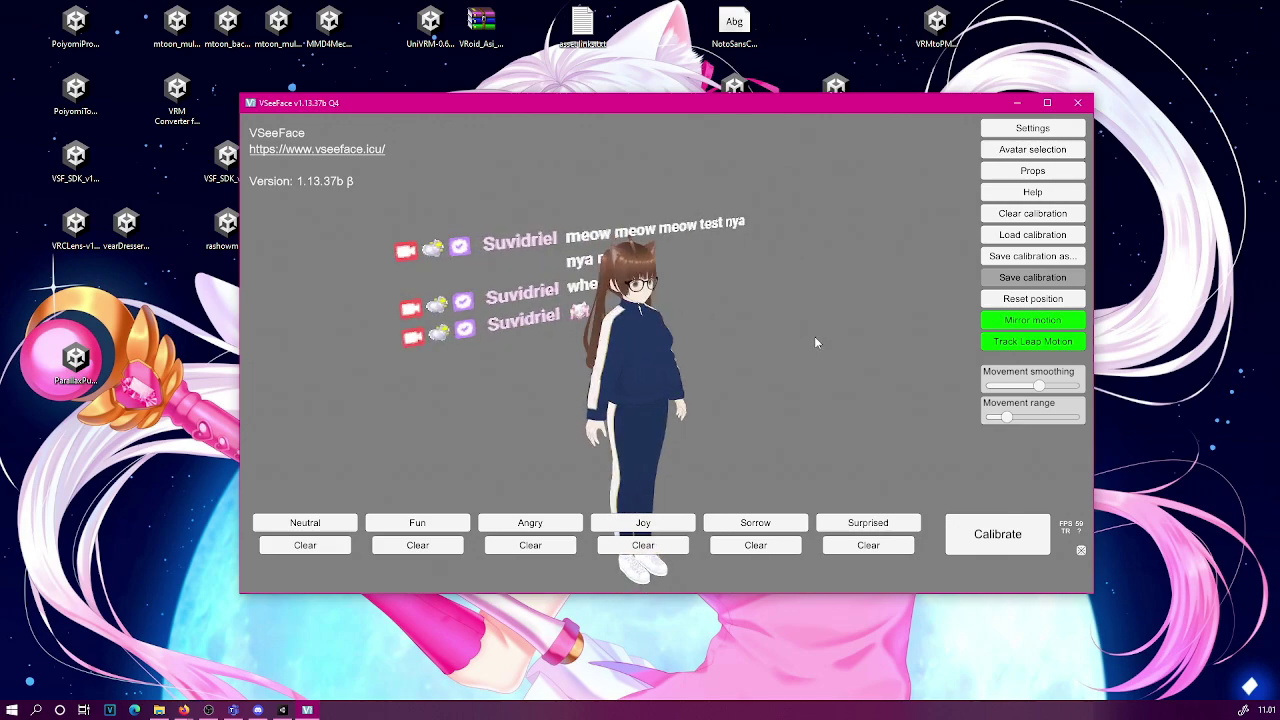